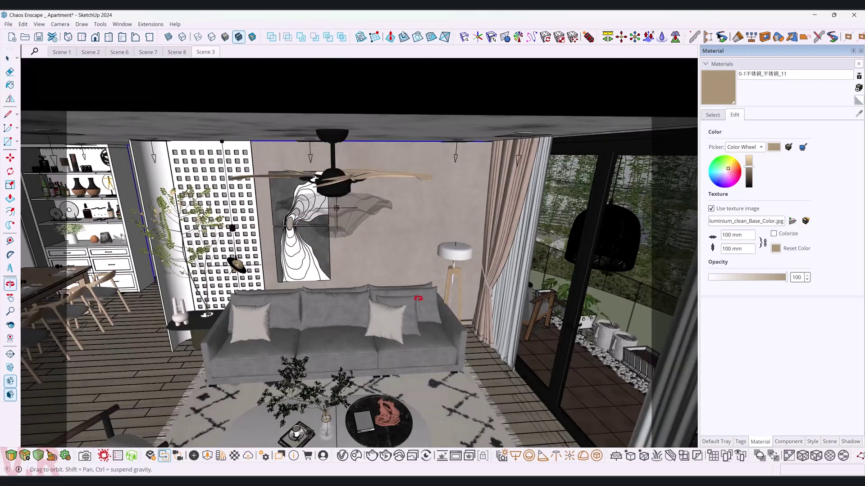
Step: Orbit up to inspect the ceiling slab, then go via Scene 1 to the Scene 2 interior view
mouse_move(385, 233)
middle_down()
mouse_move(383, 221)
mouse_move(520, 351)
mouse_move(138, 164)
middle_up()
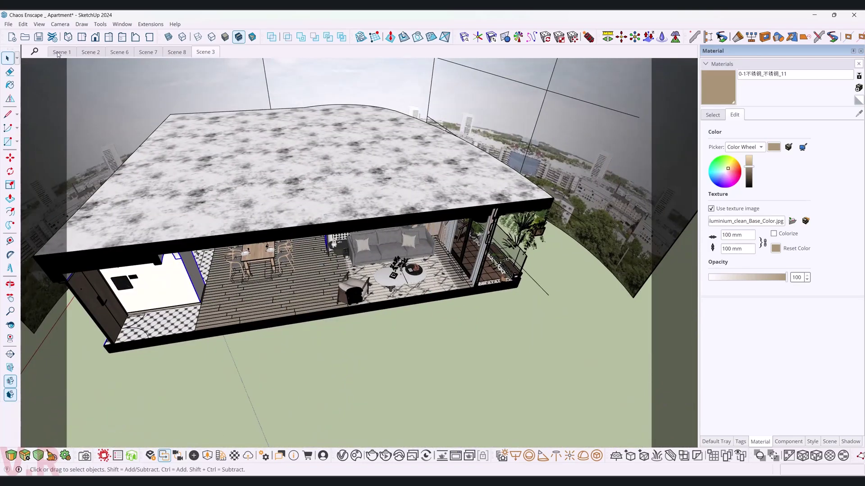
click(60, 53)
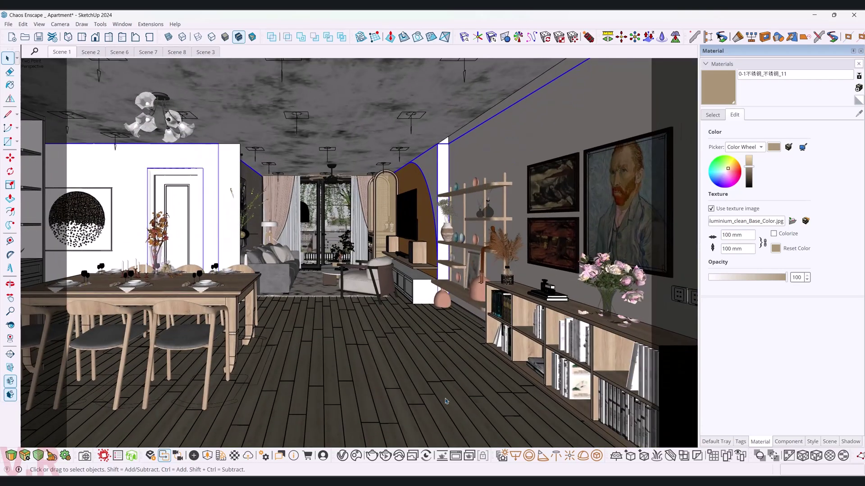
click(92, 52)
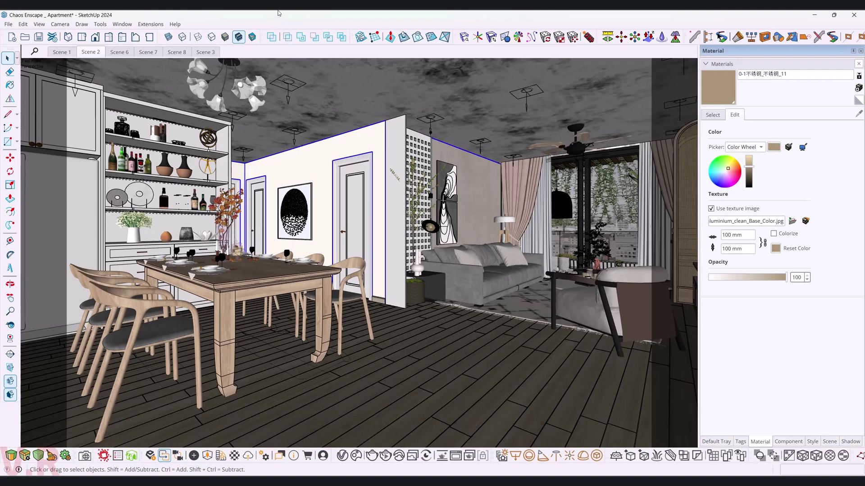
Step: In the V-Ray Asset Editor, delete every light except SunLight
click(343, 455)
drag(567, 64, 168, 95)
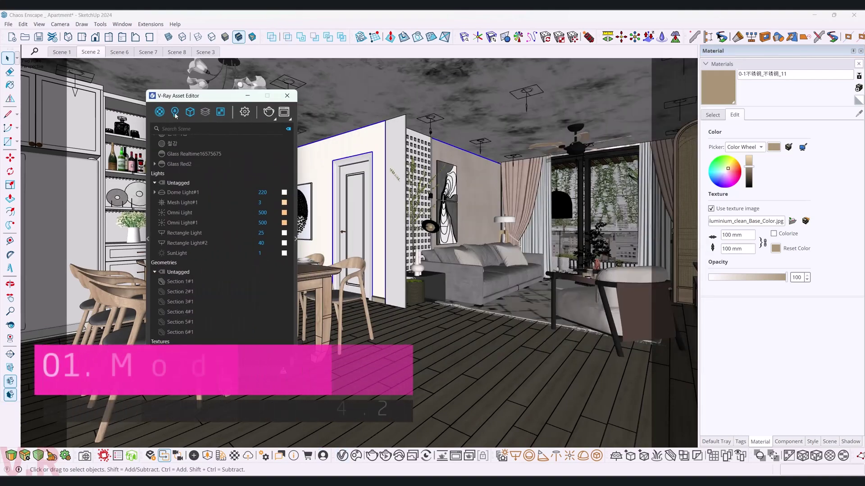
click(175, 112)
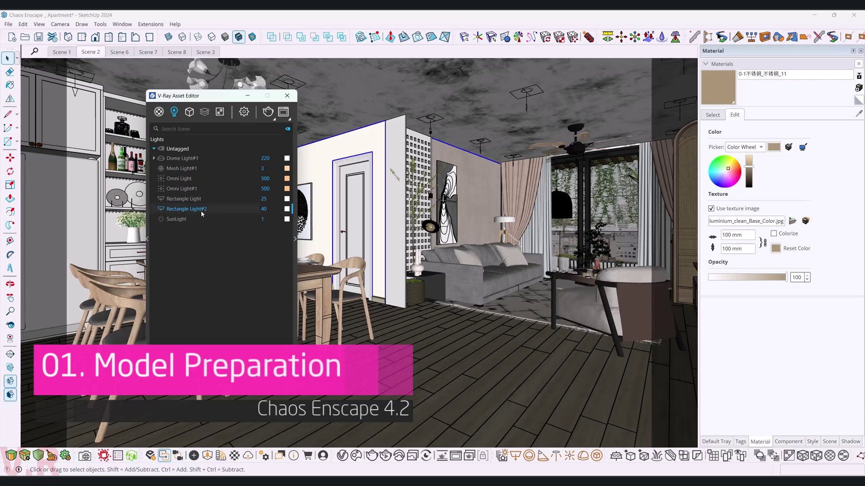
right_click(187, 158)
click(208, 187)
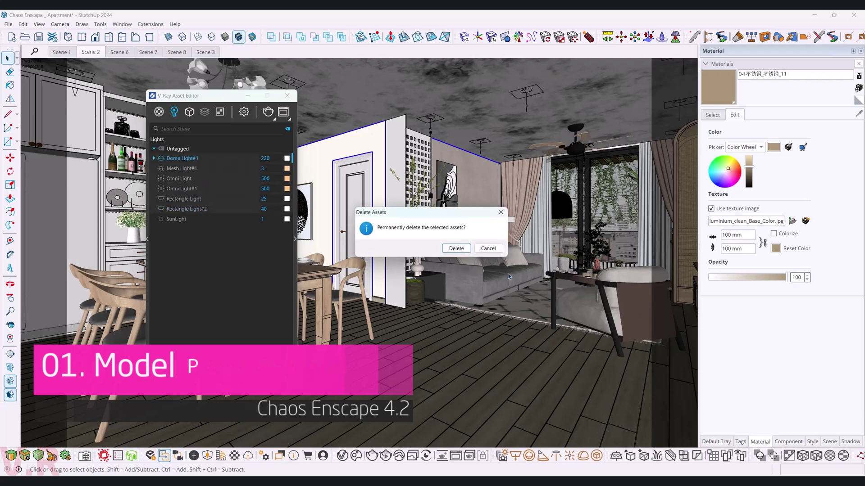
click(456, 247)
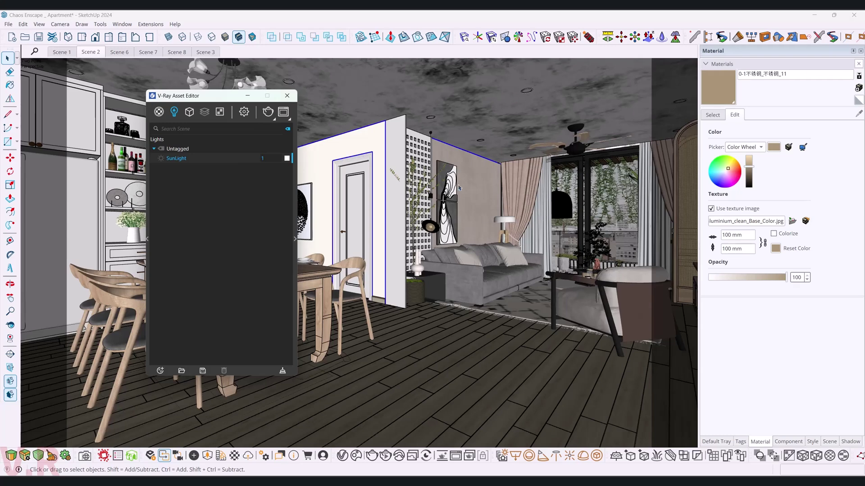
Step: Delete all the Section geometry assets from the V-Ray geometry list
click(189, 112)
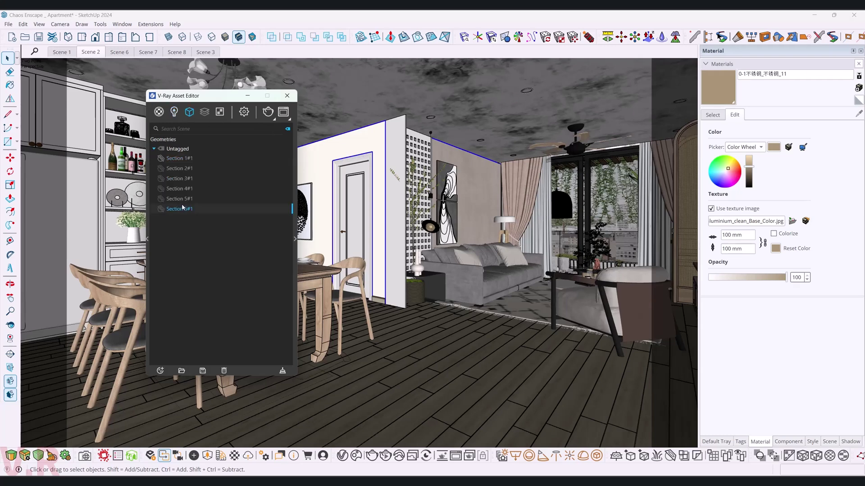
click(179, 158)
right_click(181, 158)
click(203, 167)
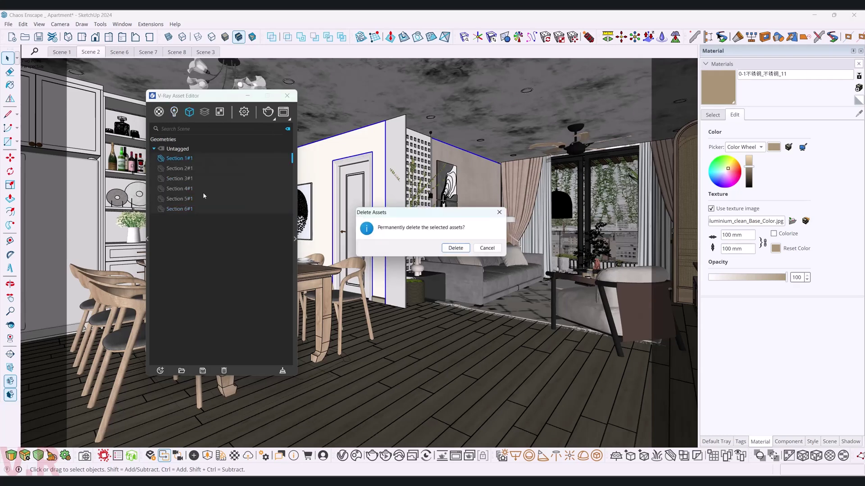
click(466, 250)
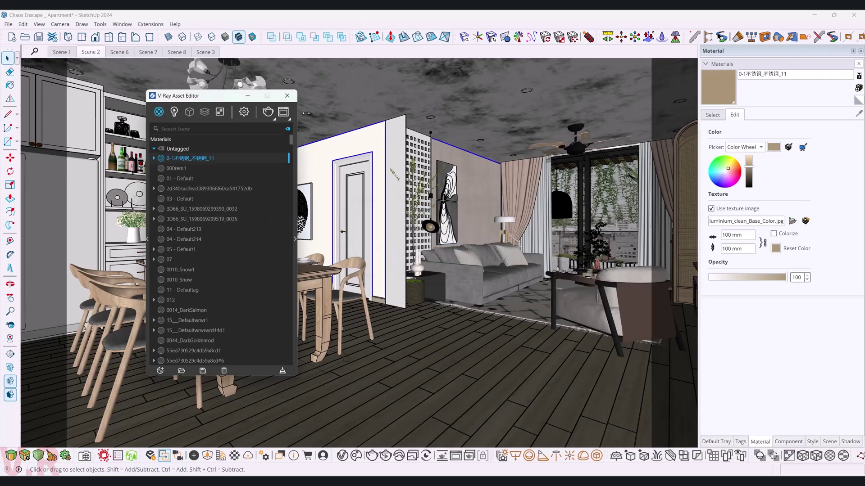
Step: Close the asset editor, orbit out to an overhead view, and select the panorama ring group
click(286, 96)
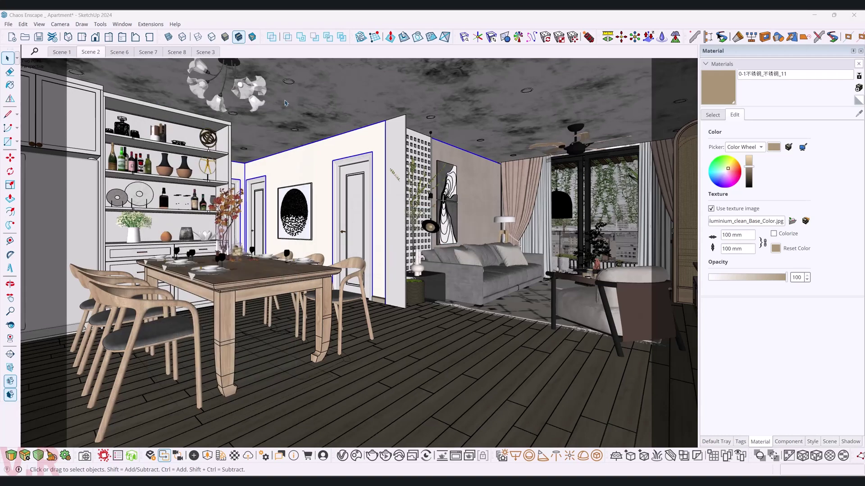
key(F8)
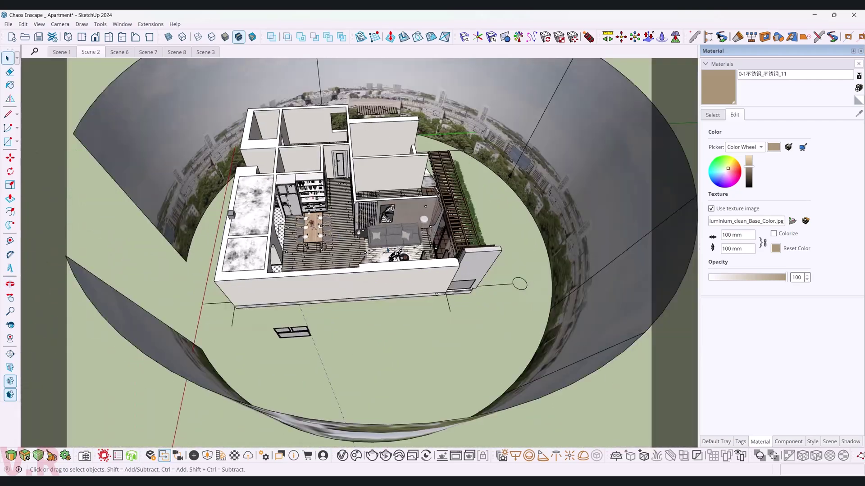
middle_drag(428, 222, 315, 225)
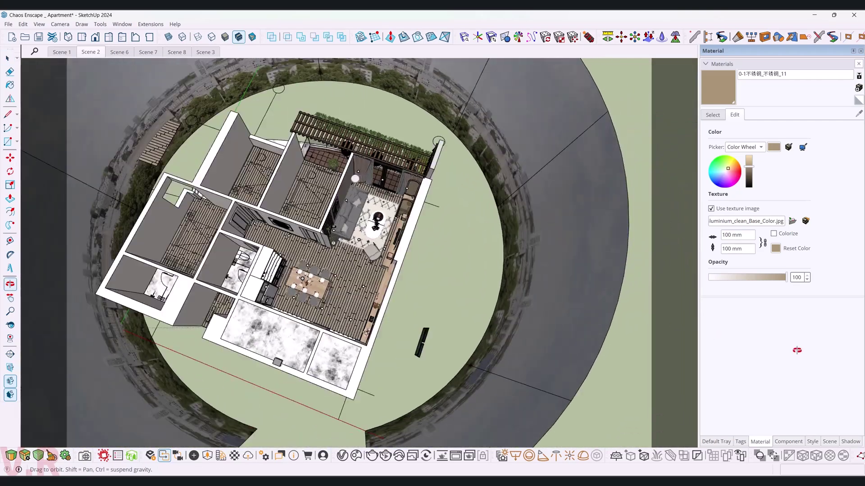
mouse_move(398, 176)
mouse_down()
mouse_move(292, 312)
mouse_move(388, 272)
mouse_move(364, 240)
mouse_up()
key(space)
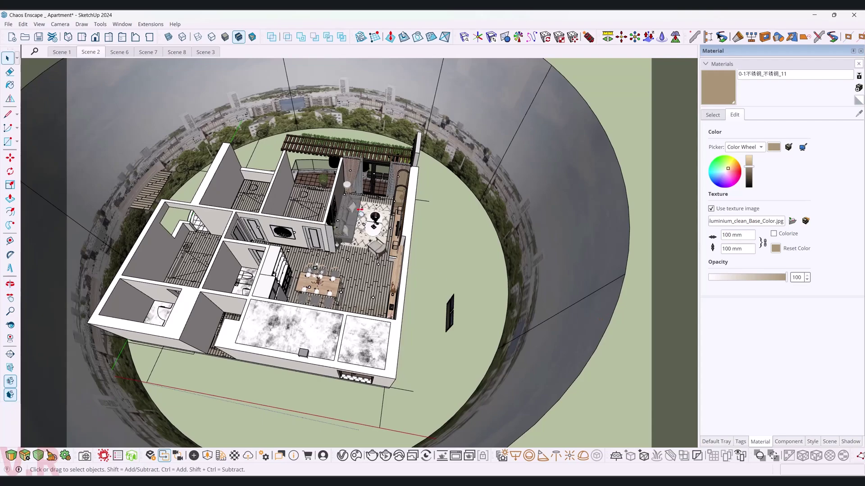
scroll(364, 239, up, 3)
click(364, 239)
scroll(364, 239, down, 3)
middle_drag(363, 239, 489, 337)
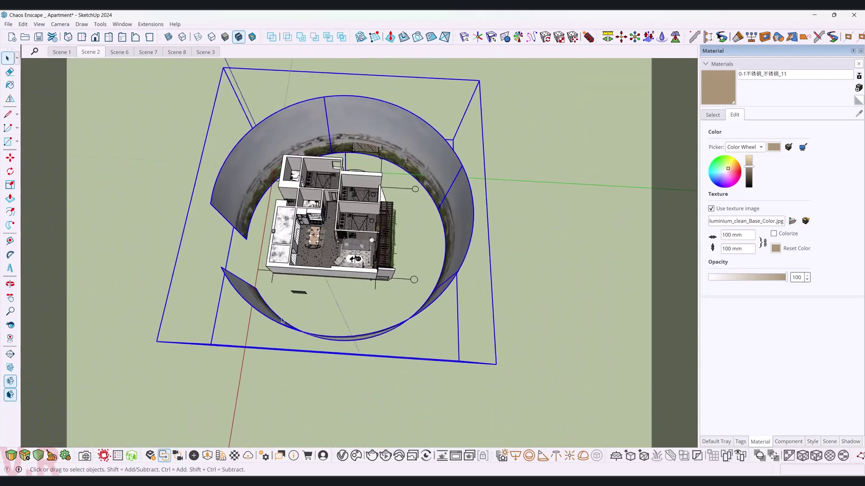
drag(489, 337, 477, 363)
Step: Move the panorama ring along the green axis so it is centred around the apartment
key(m)
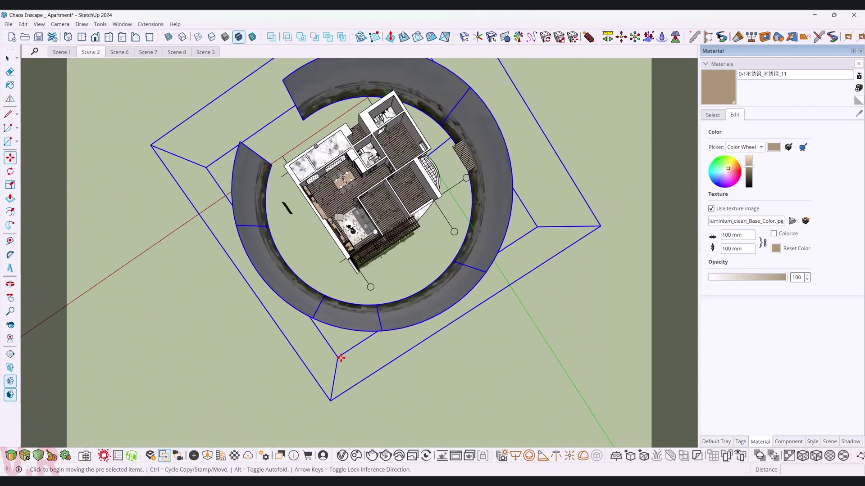
click(341, 358)
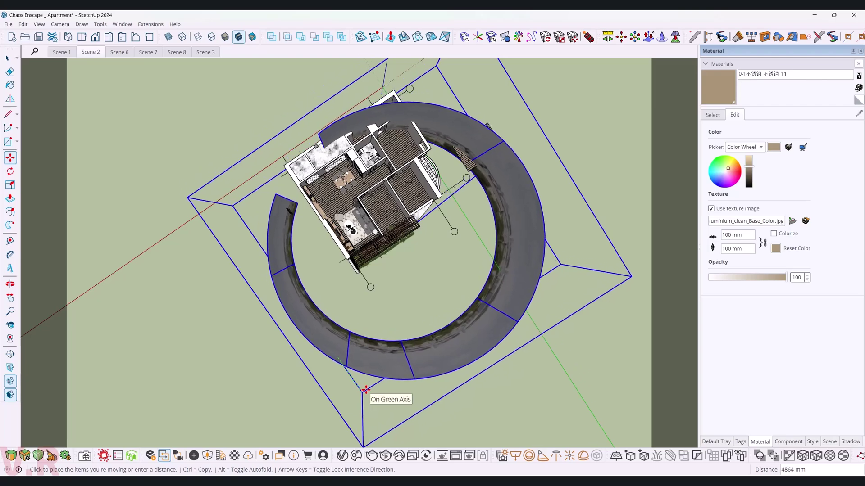
mouse_move(365, 390)
middle_down()
mouse_move(565, 208)
mouse_move(554, 360)
middle_up()
scroll(395, 355, up, 3)
scroll(396, 356, up, 5)
scroll(396, 356, up, 3)
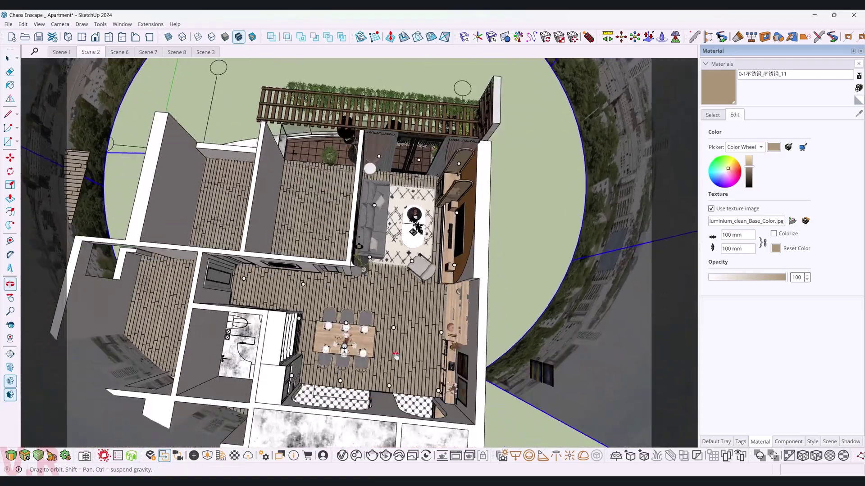
mouse_move(395, 356)
middle_down()
mouse_move(146, 318)
mouse_move(173, 207)
mouse_move(147, 332)
middle_up()
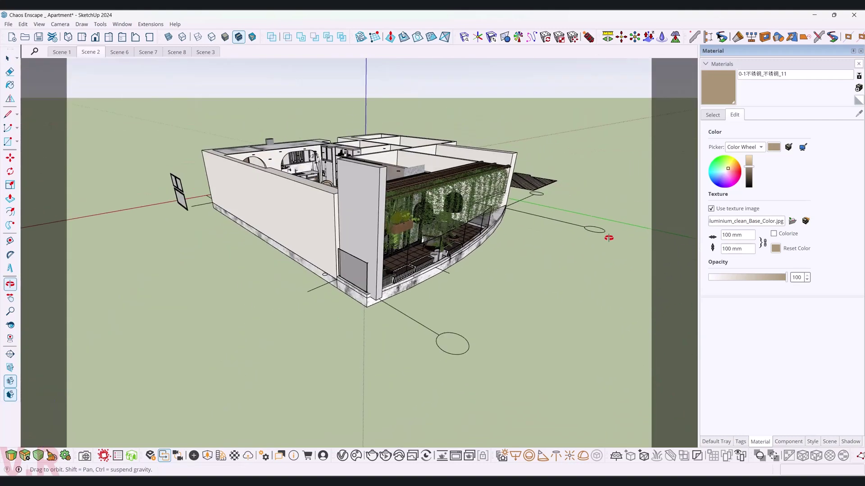
Step: Delete the stray window object lying on the ground
drag(147, 332, 232, 393)
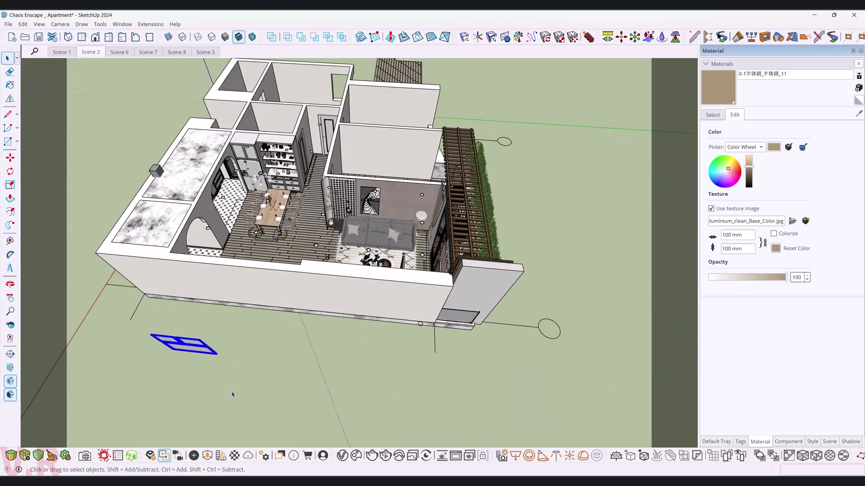
key(Delete)
click(557, 342)
middle_drag(557, 342, 293, 312)
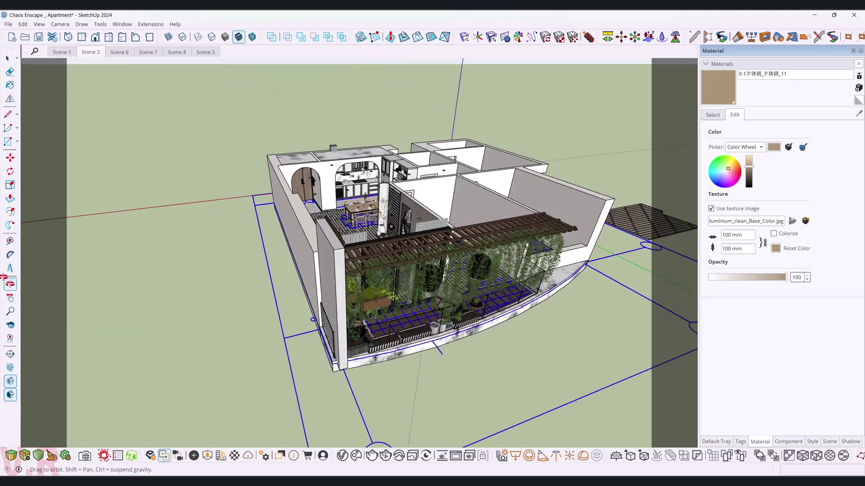
key(space)
Step: Inside the floor slab group, delete the loose wood decking patch, then exit the group
click(456, 292)
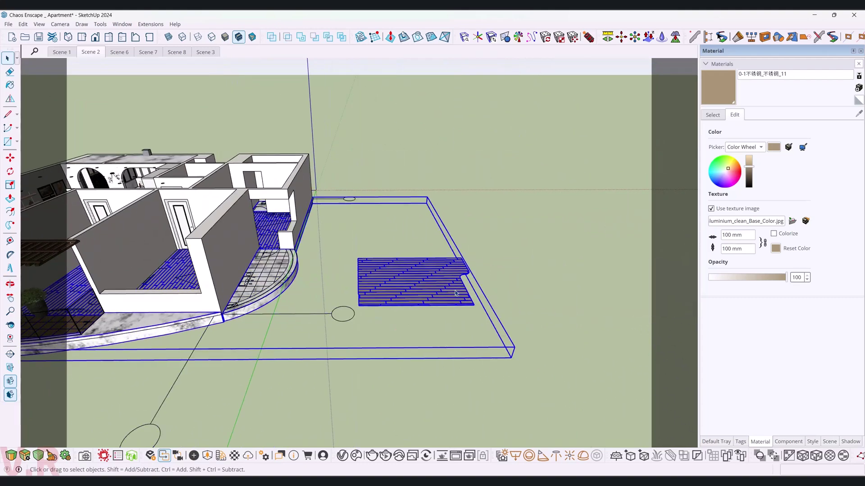
double_click(456, 293)
click(463, 277)
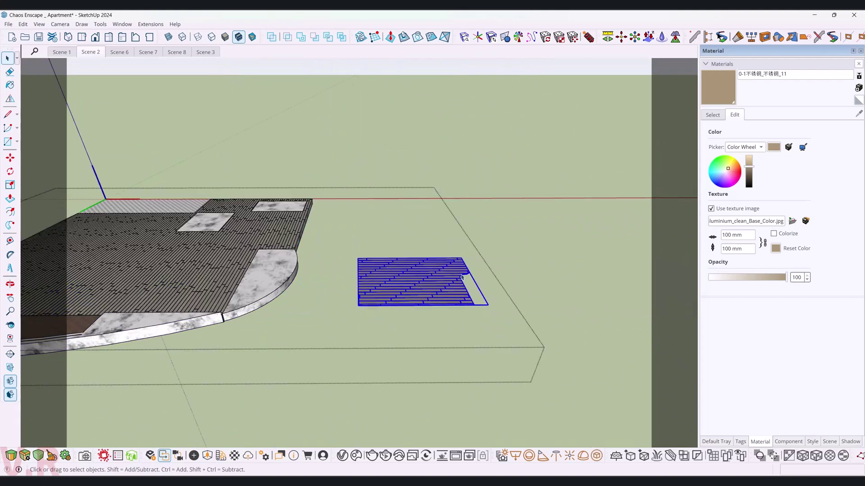
key(Delete)
scroll(438, 363, down, 5)
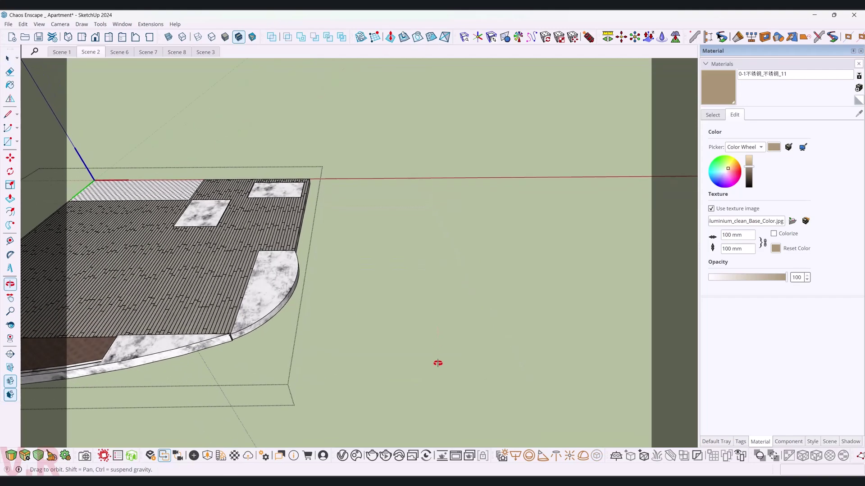
middle_drag(439, 363, 338, 359)
key(Escape)
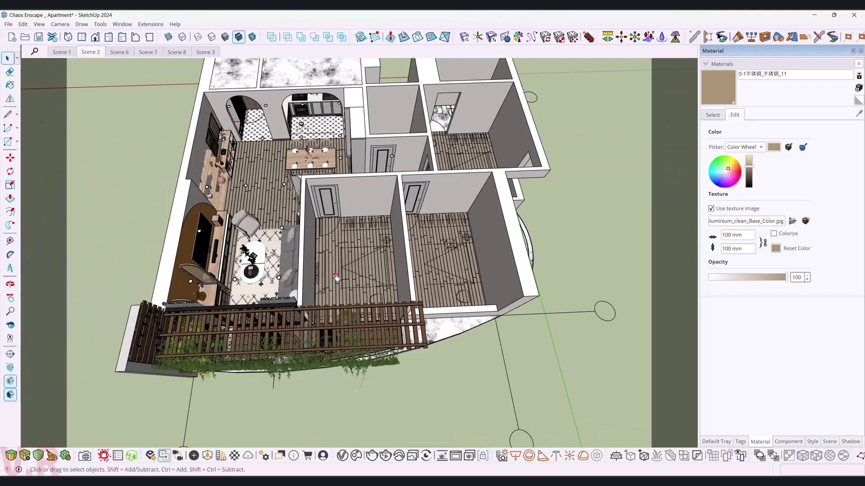
click(514, 396)
middle_drag(514, 396, 666, 270)
Step: Delete the tags from хлам-2 to A-_CONC---_E-, reassigning contents to Untagged, and add a new tag
click(740, 442)
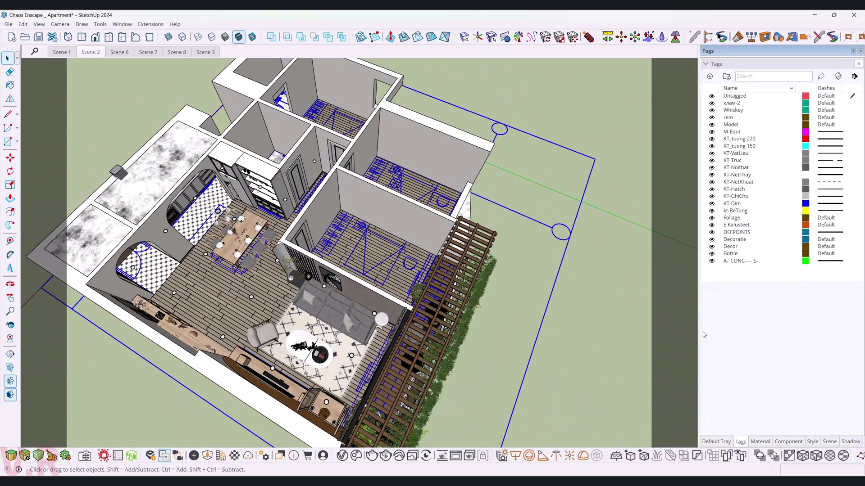
click(736, 105)
shift+click(749, 262)
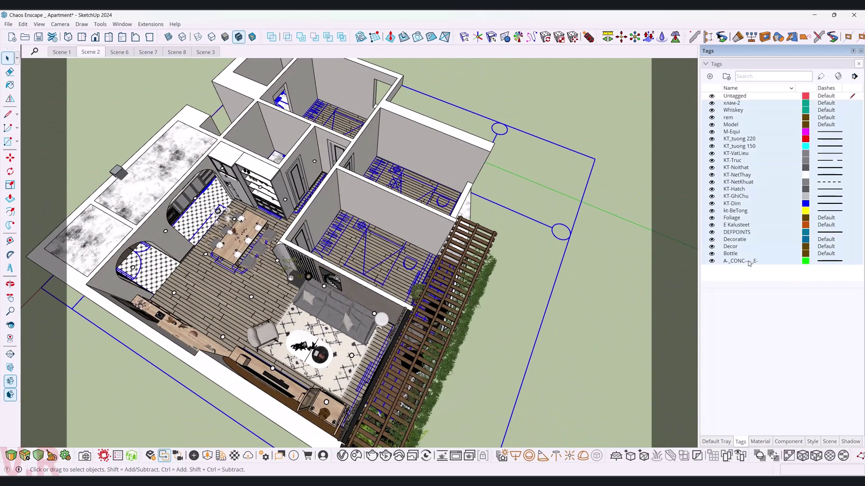
right_click(749, 263)
click(763, 280)
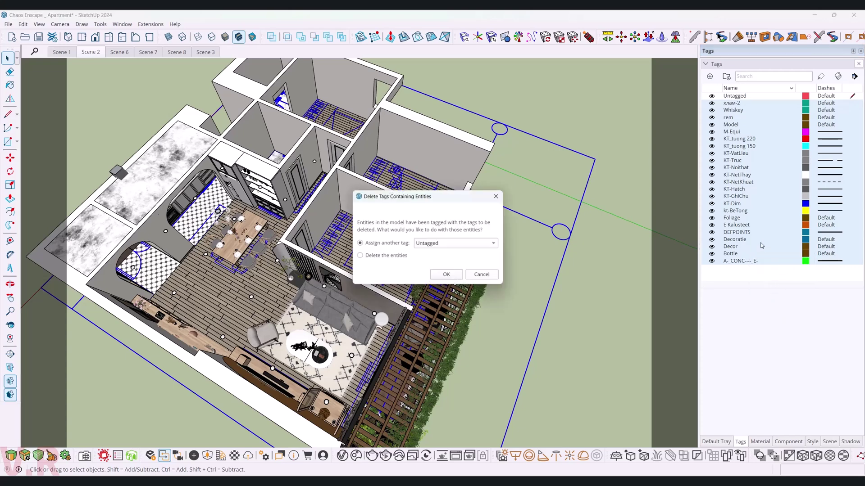
click(448, 274)
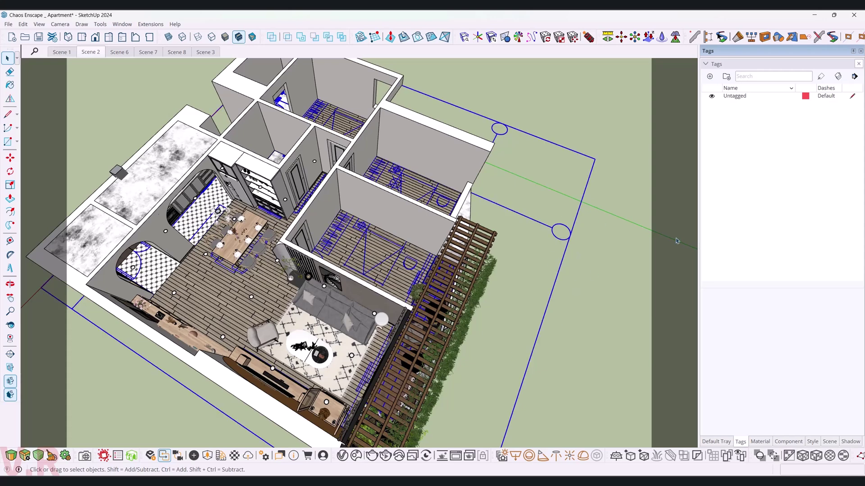
click(710, 77)
click(746, 135)
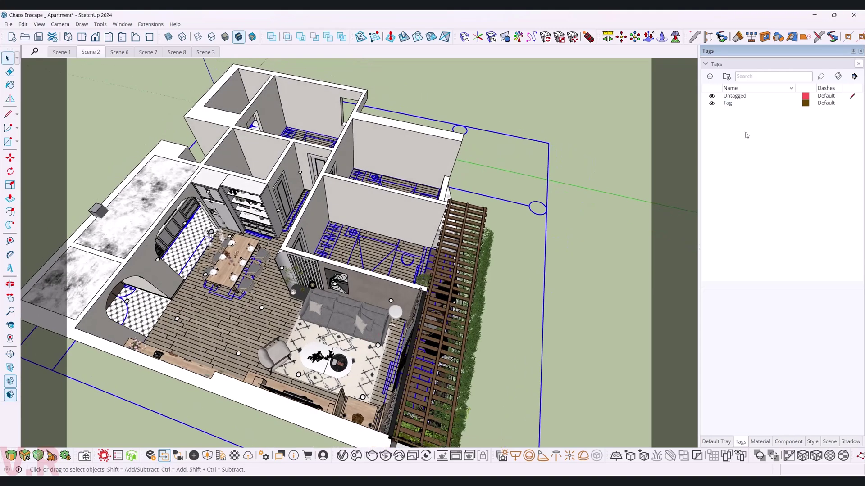
Step: Uncheck Enable scene transitions on the Model Info Animation page and close Model Info
click(122, 24)
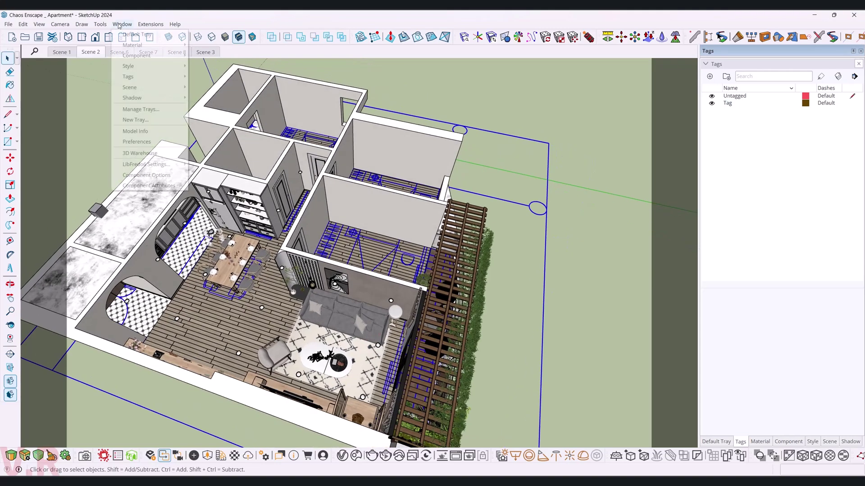
click(147, 130)
drag(556, 164, 356, 164)
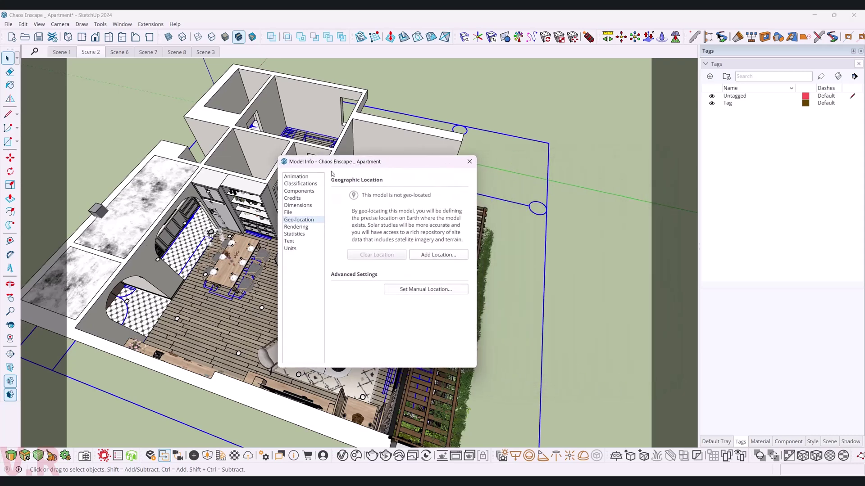
click(297, 176)
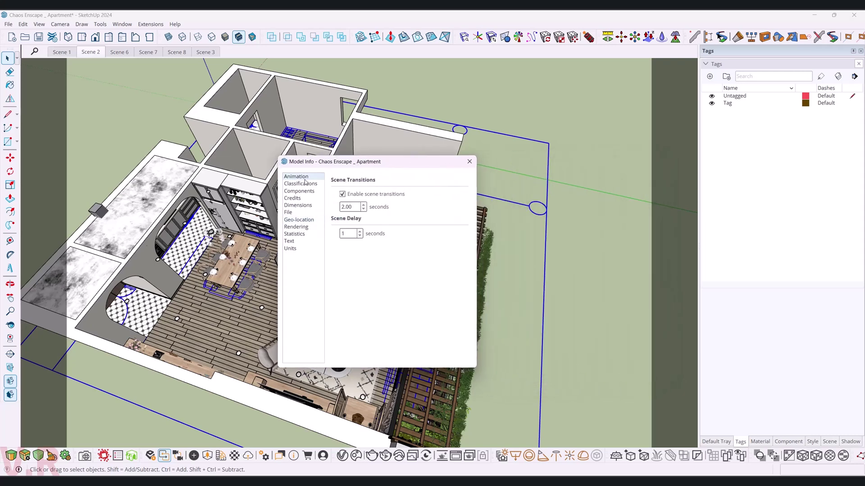
click(343, 195)
click(469, 161)
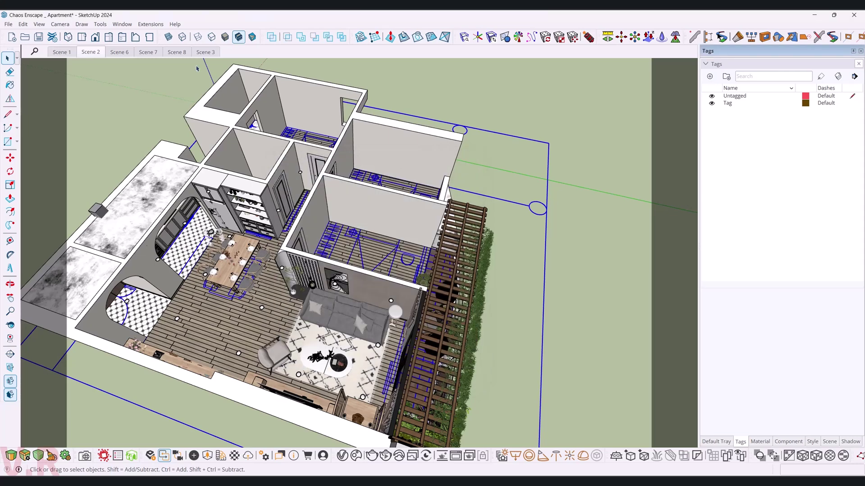
click(129, 25)
click(135, 141)
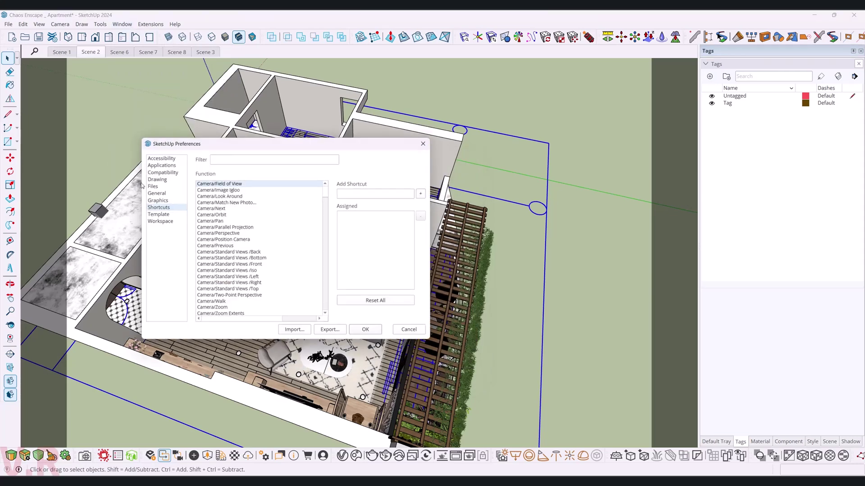
click(157, 178)
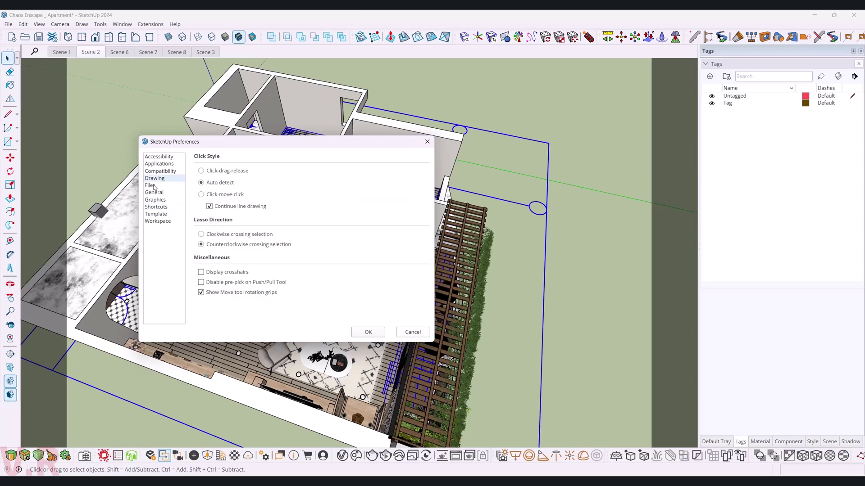
click(154, 185)
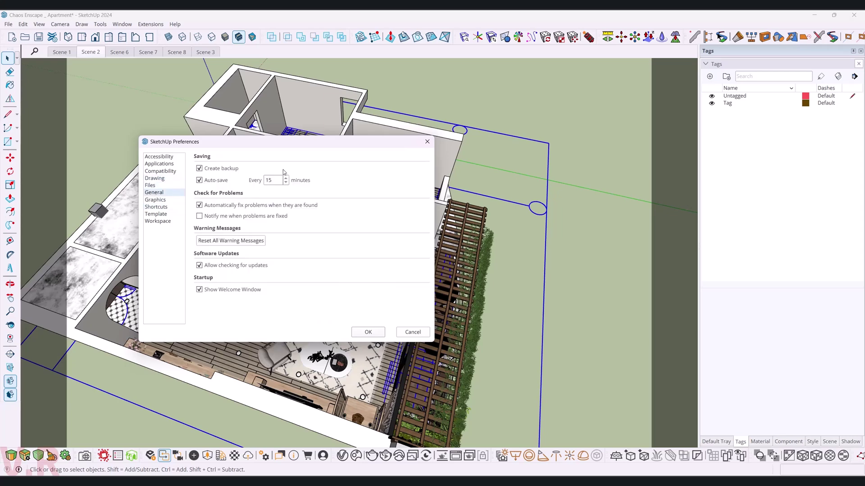
click(368, 332)
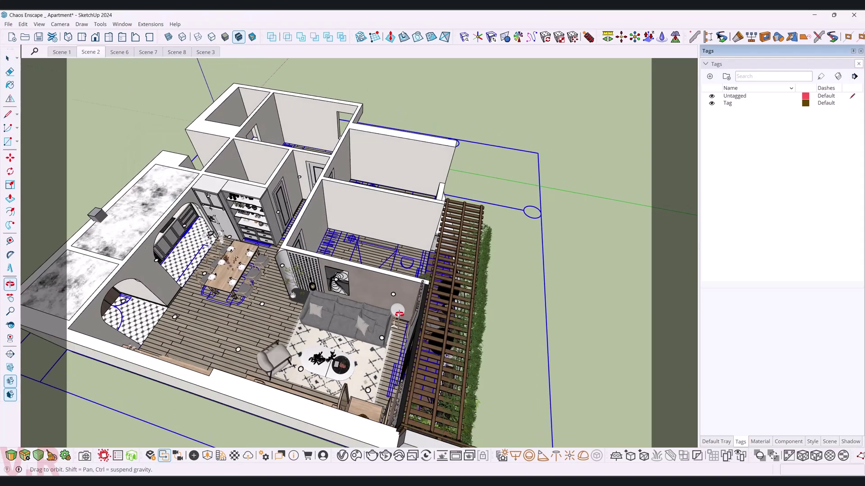
Step: Rename the tag Tag to DWG and hide its CAD linework
right_click(737, 102)
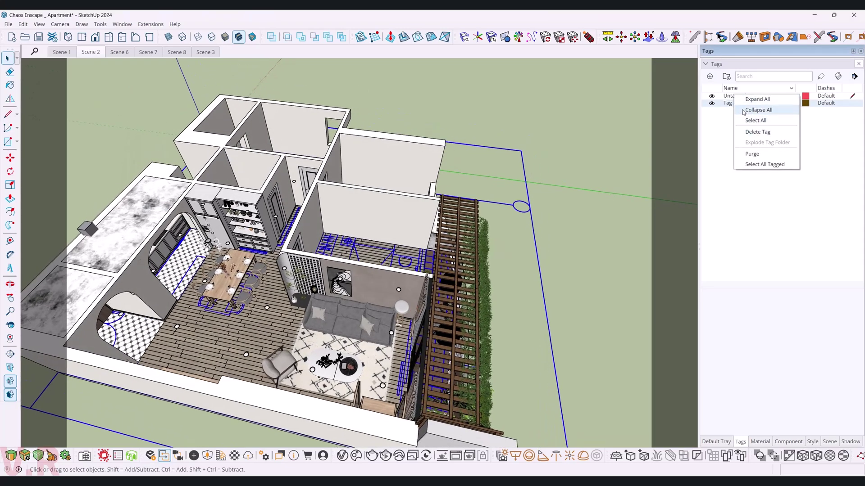
click(738, 103)
text(DWG)
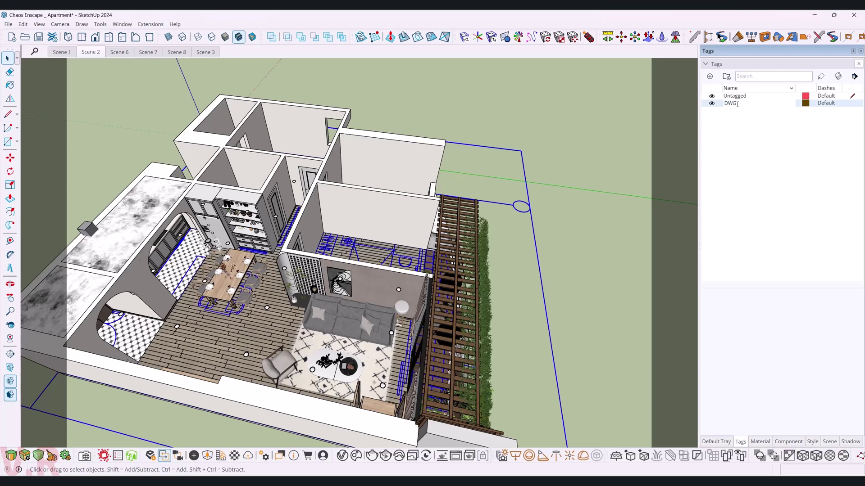
key(Return)
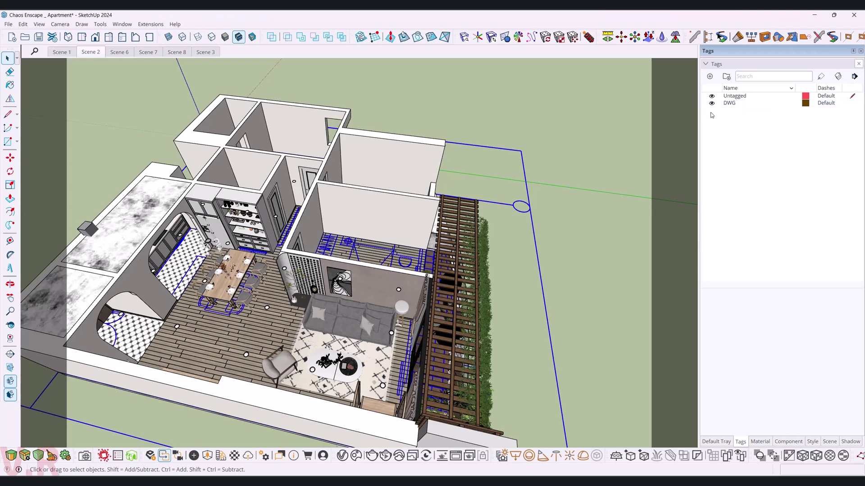
click(711, 103)
Step: Select every instance of the small round fixture in the living room, then add a new tag
click(821, 77)
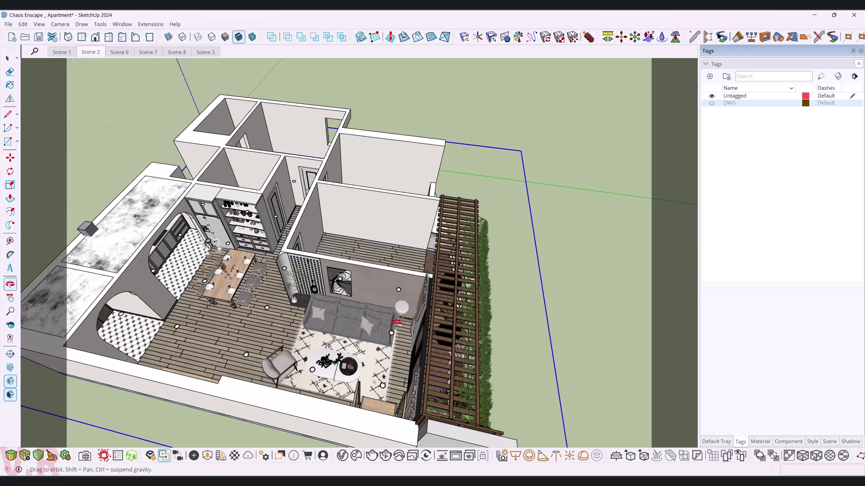
middle_drag(522, 207, 226, 212)
mouse_move(631, 270)
mouse_down()
mouse_move(586, 234)
mouse_move(636, 259)
mouse_up()
key(space)
middle_drag(636, 259, 358, 233)
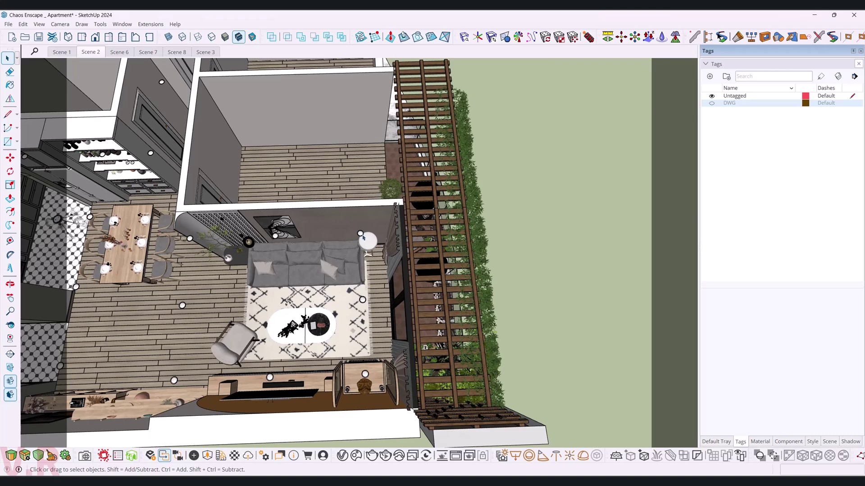
click(361, 234)
middle_drag(226, 279, 418, 237)
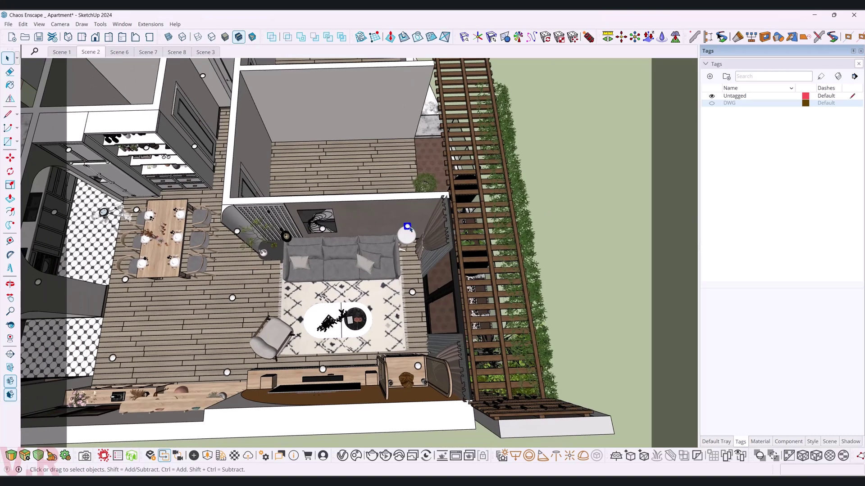
right_click(408, 228)
mouse_move(433, 90)
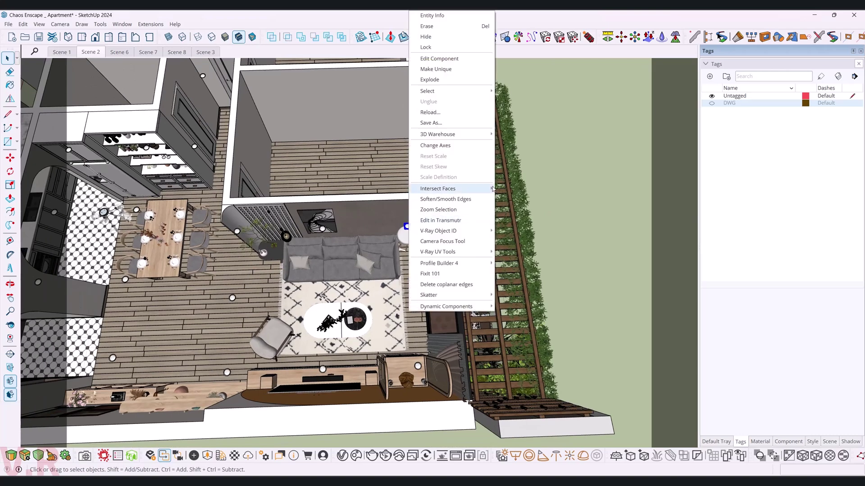
click(521, 102)
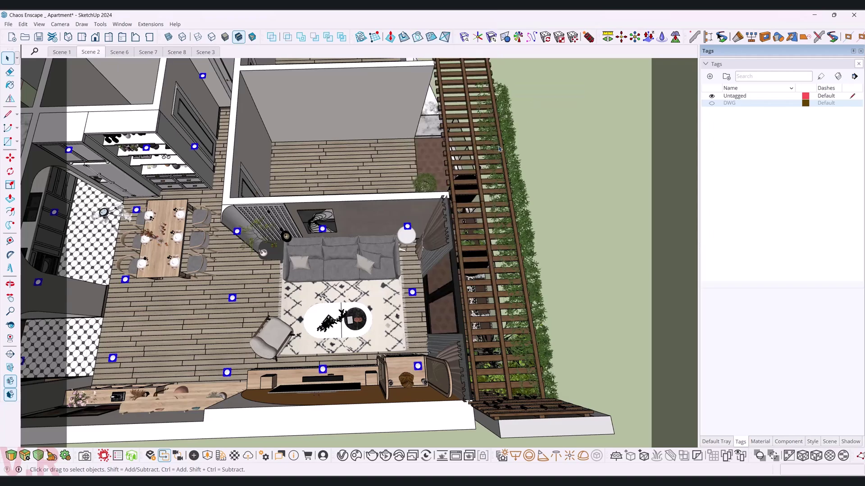
mouse_move(497, 148)
middle_down()
mouse_move(485, 380)
mouse_move(316, 267)
middle_up()
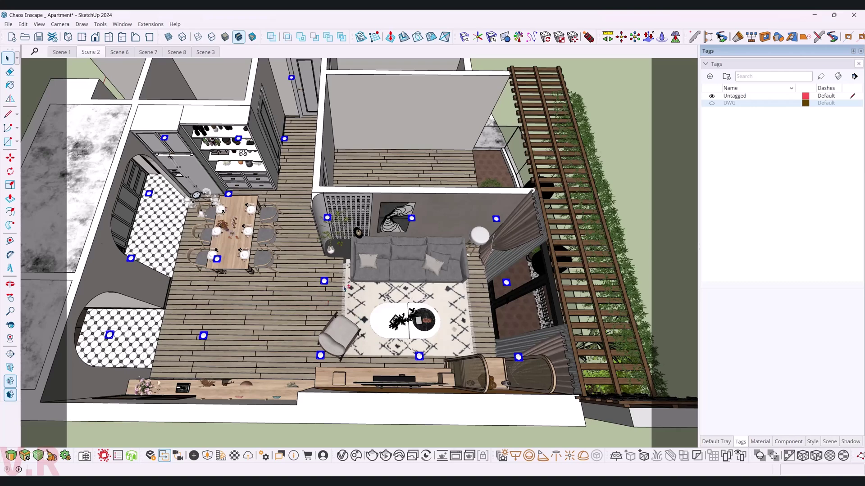
middle_drag(345, 288, 288, 283)
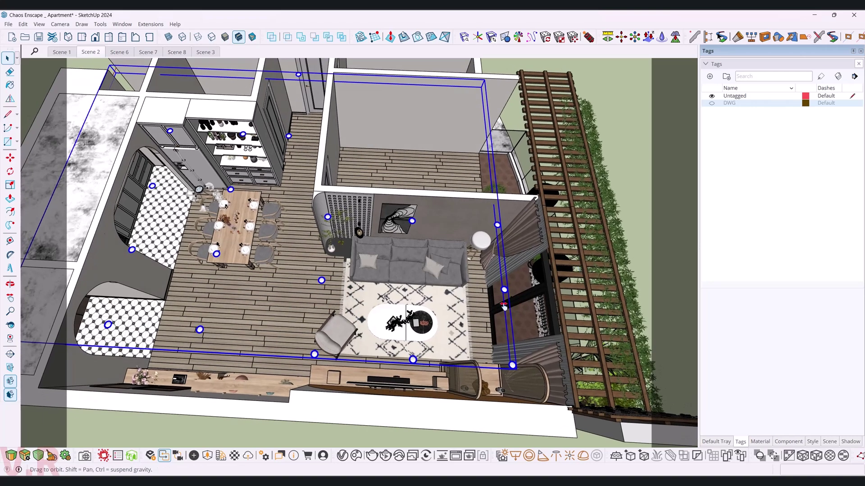
middle_drag(580, 268, 473, 310)
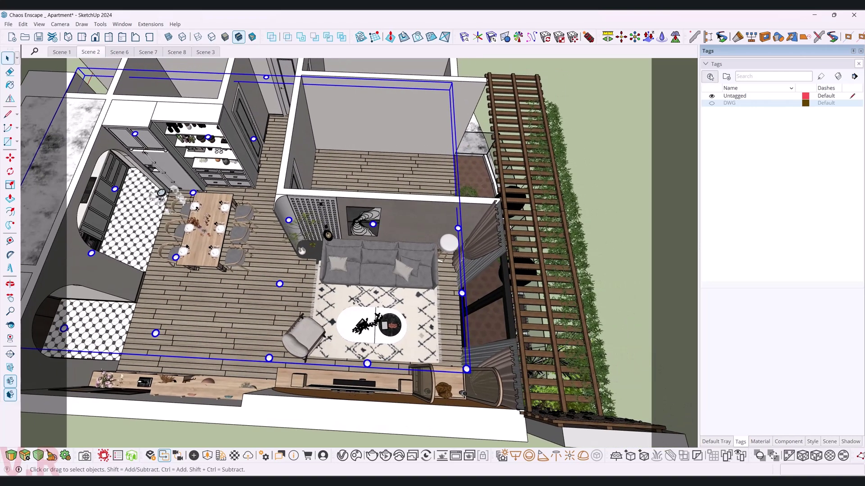
click(710, 76)
text(Building)
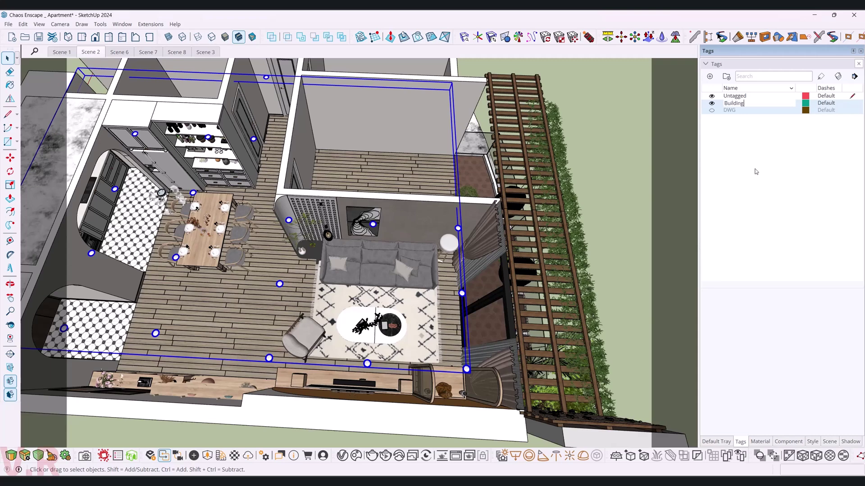
Step: Name the new tag Building, hide it, and activate the Tag tool
key(Return)
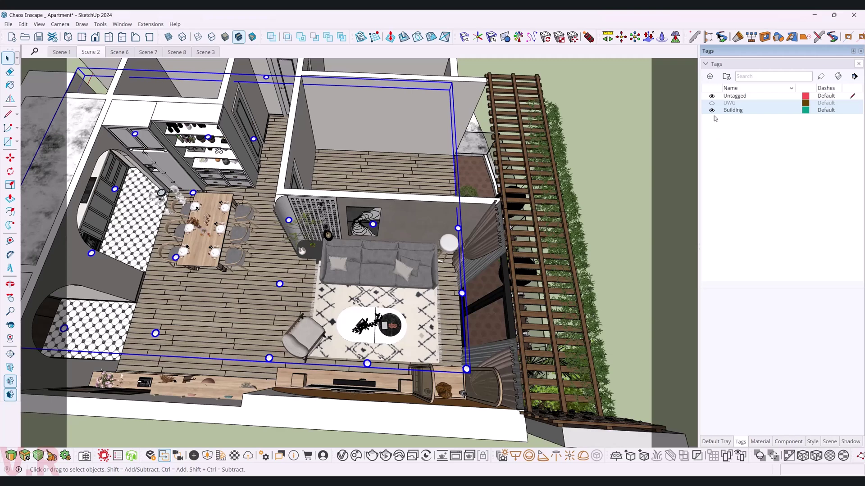
click(749, 112)
click(712, 110)
click(820, 77)
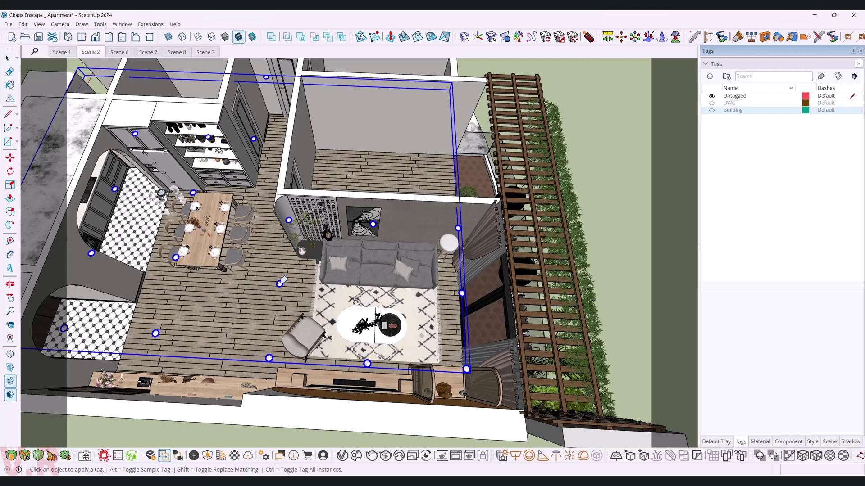
Step: Assign the building's walls and the slatted divider beside the sofa to the Building tag
key(space)
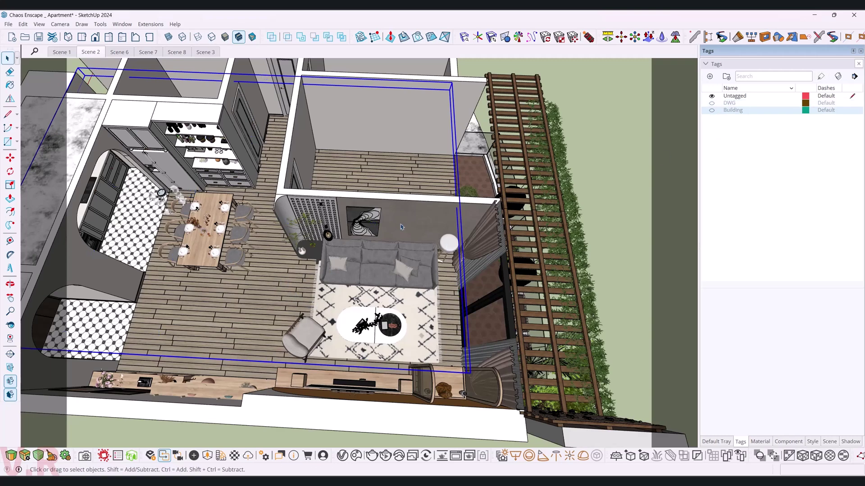
triple_click(401, 227)
click(820, 76)
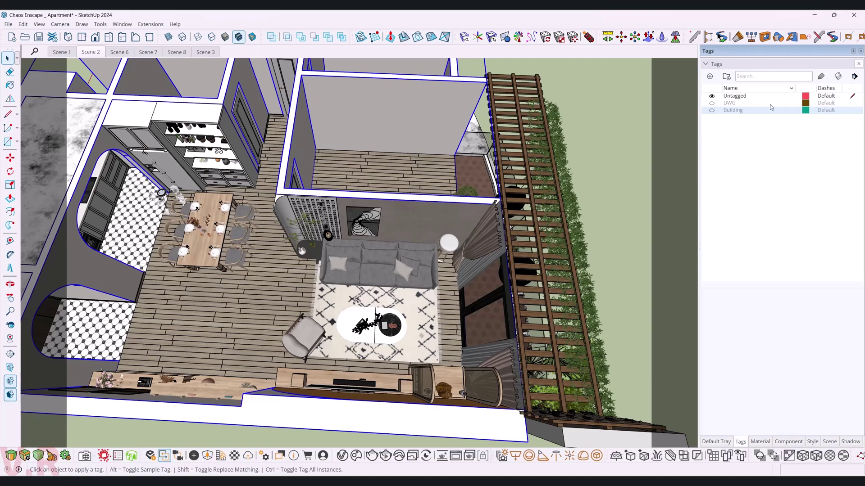
click(413, 203)
key(space)
right_click(251, 136)
mouse_move(290, 216)
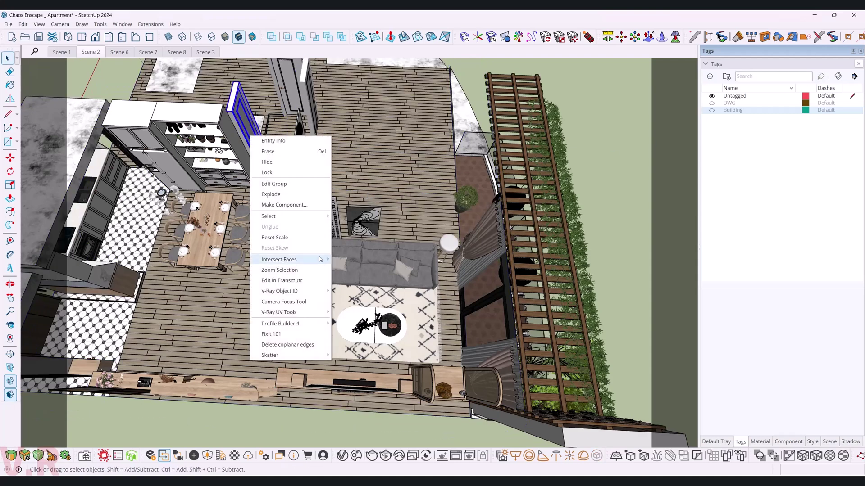
click(355, 219)
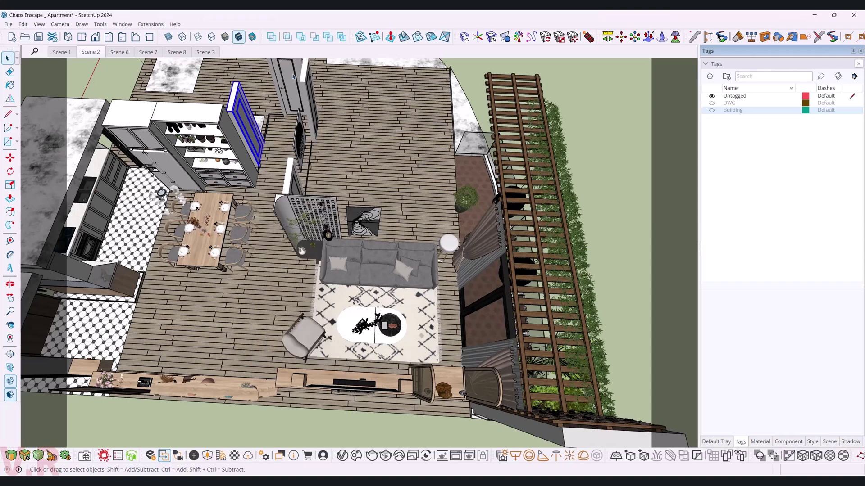
click(820, 76)
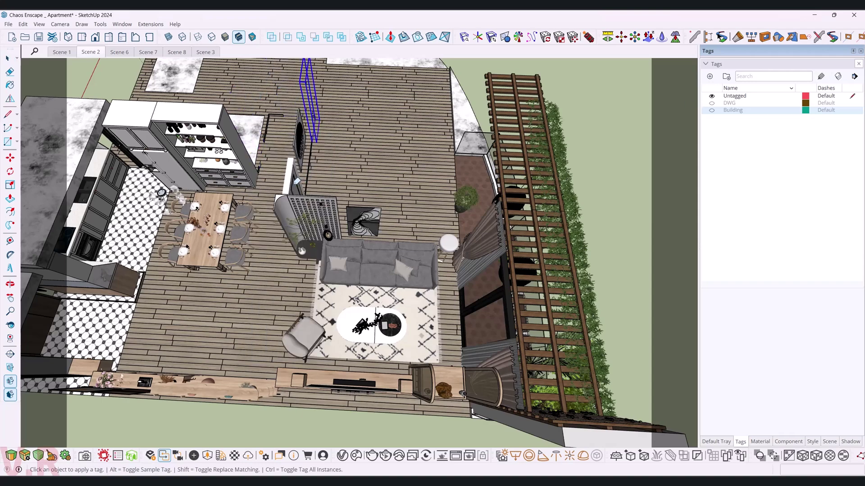
click(293, 203)
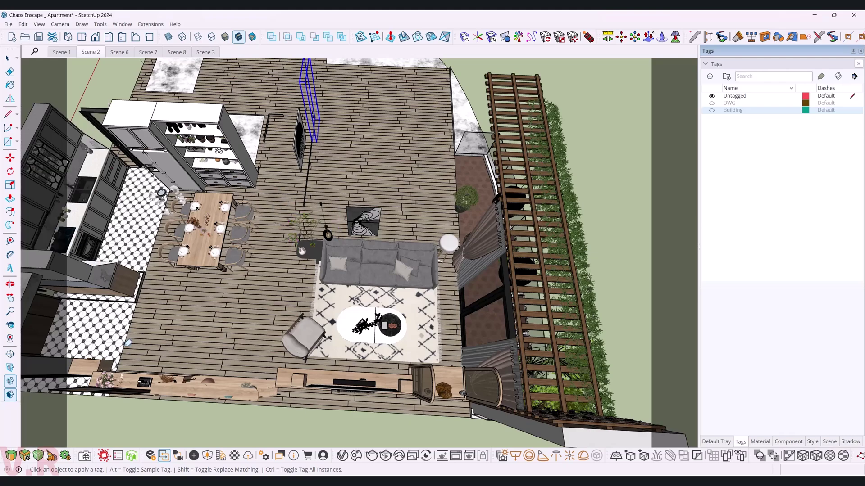
Step: Tag the kitchen wall cabinets, tall unit and counter as Building
middle_drag(76, 229, 191, 260)
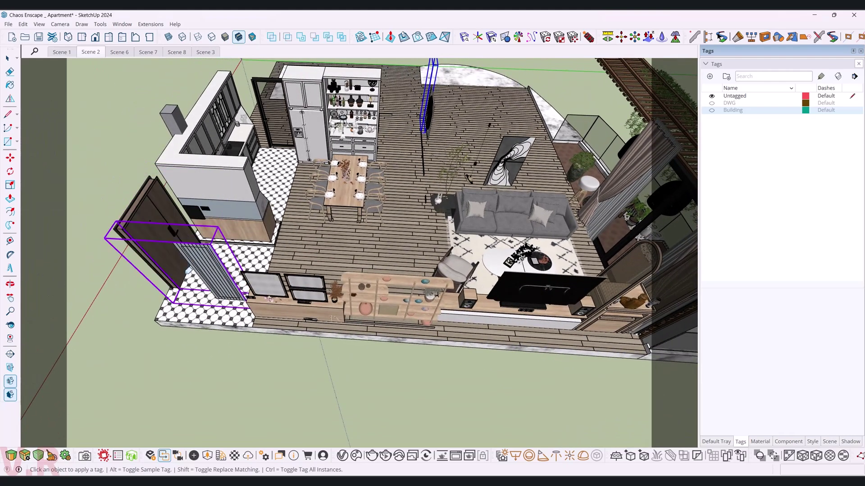
mouse_move(218, 284)
middle_down()
mouse_move(201, 389)
mouse_move(463, 218)
middle_up()
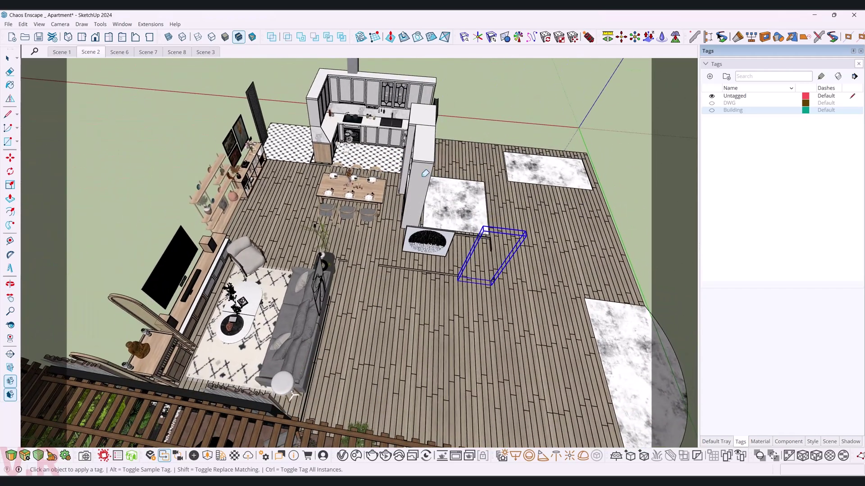
click(365, 90)
click(320, 124)
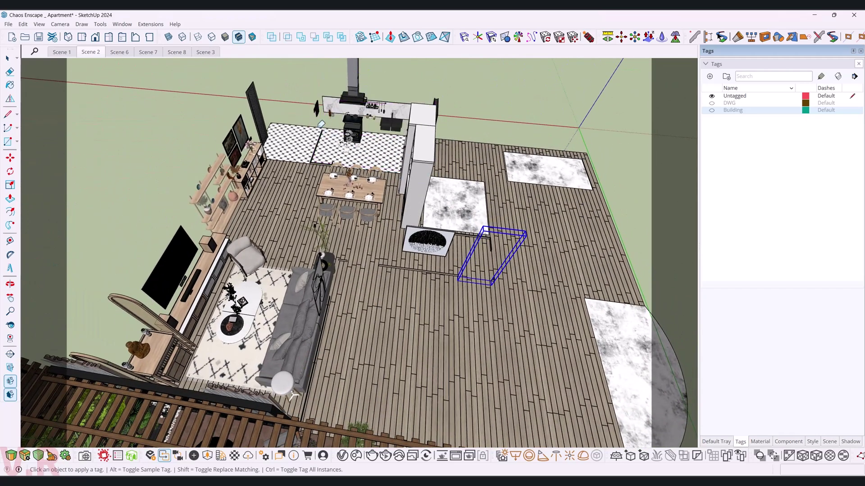
click(333, 101)
Step: Put the sheer curtain panels on both sides of the glass door onto the Building tag
mouse_move(395, 167)
middle_down()
mouse_move(133, 182)
mouse_move(422, 222)
middle_up()
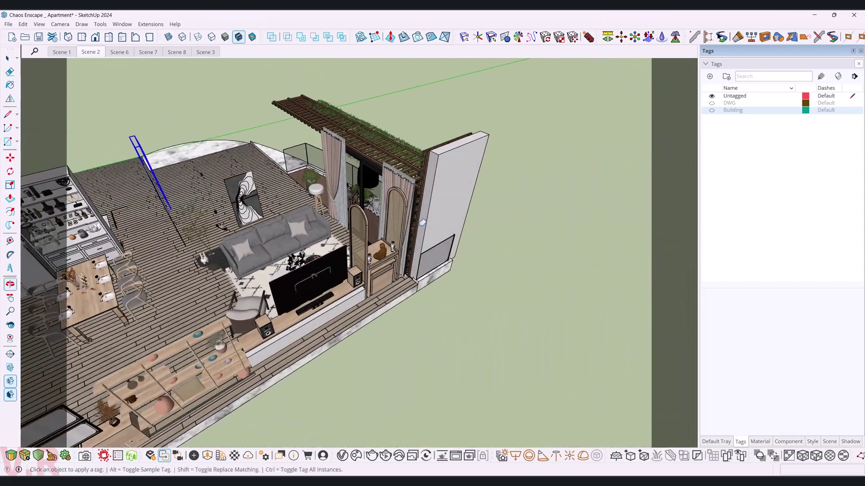
click(402, 181)
click(346, 183)
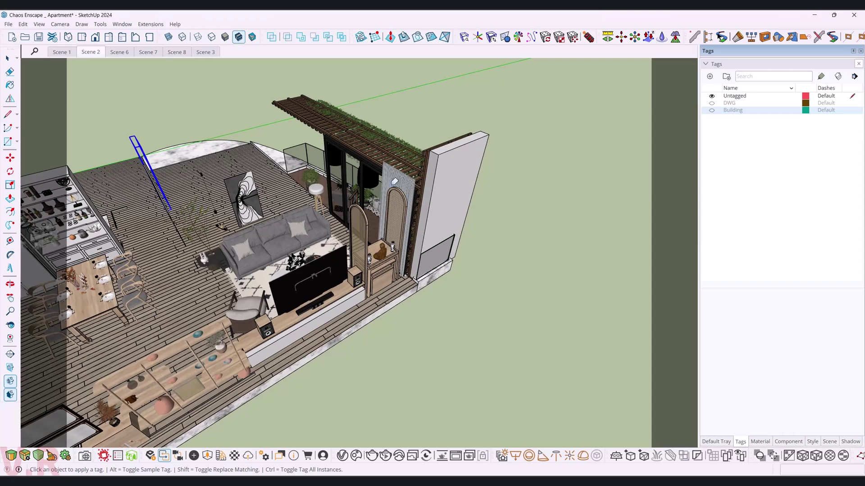
click(399, 229)
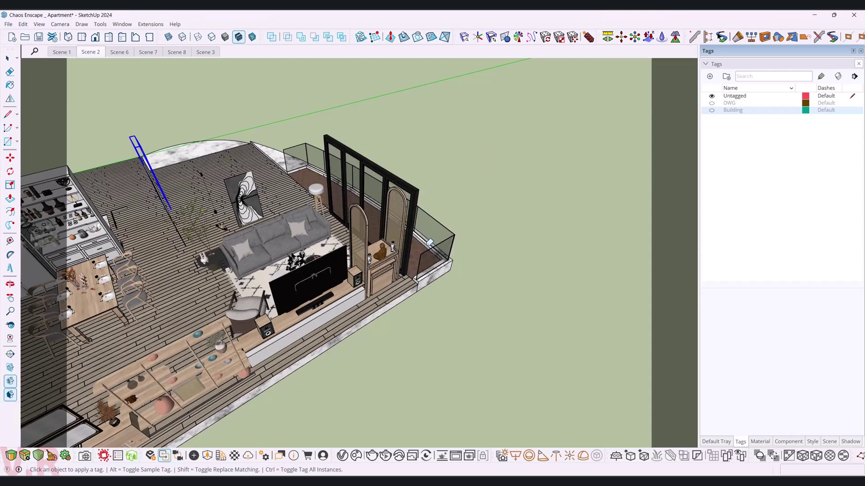
key(space)
click(427, 234)
middle_drag(427, 234, 224, 207)
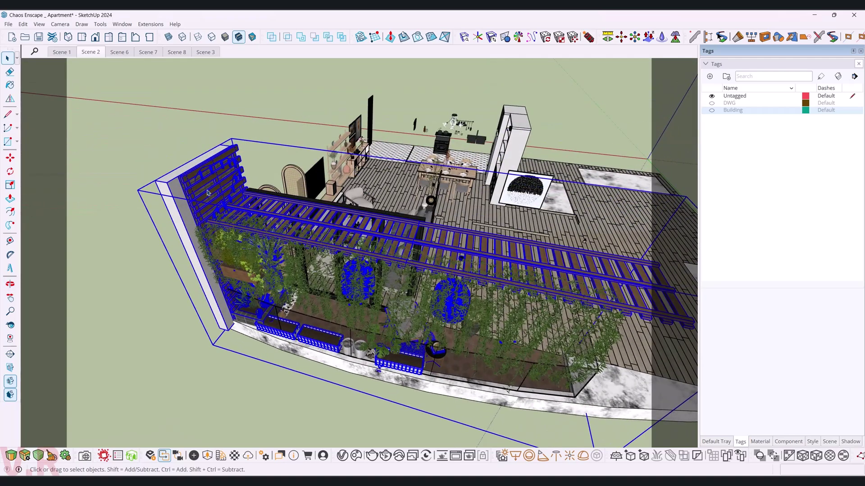
Step: Open the pergola group to inspect it, then exit and clear the selection
double_click(323, 325)
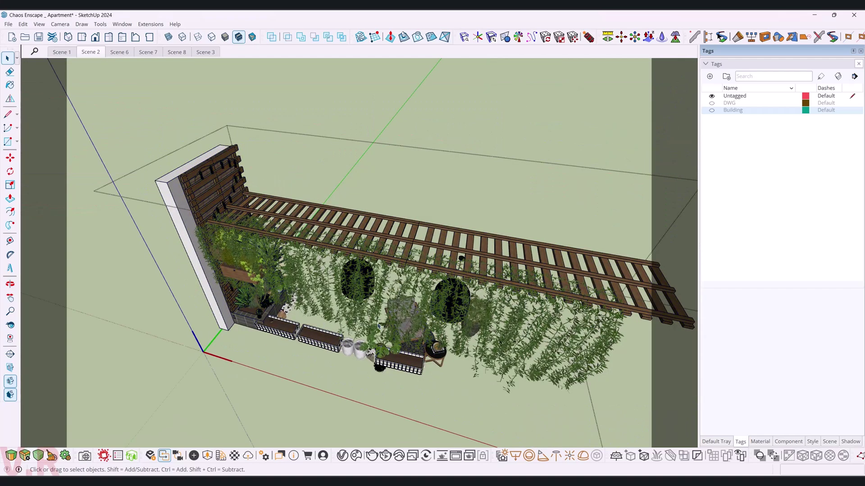
middle_drag(378, 326, 280, 272)
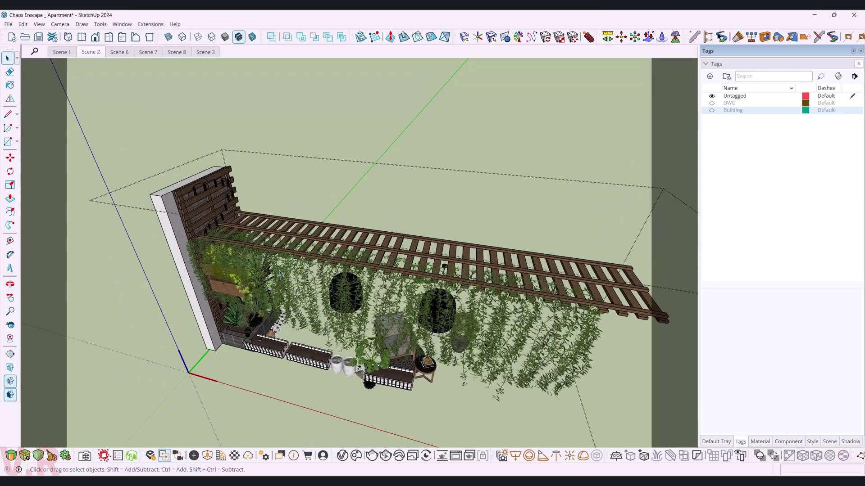
key(Escape)
right_click(198, 198)
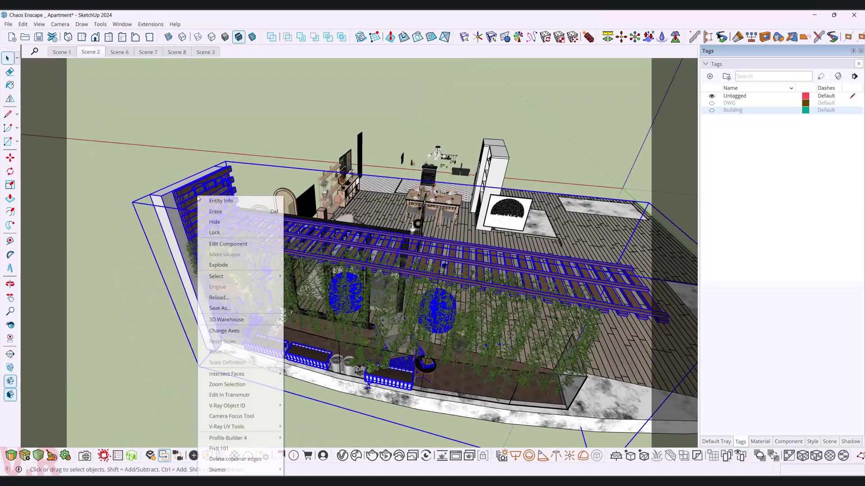
click(219, 271)
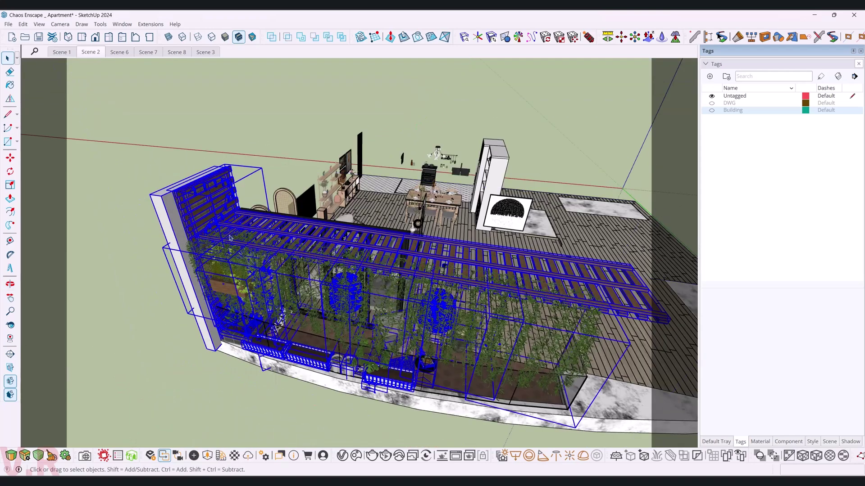
click(196, 358)
Step: Assign the white end wall and the wooden pergola to the hidden Building tag
click(176, 215)
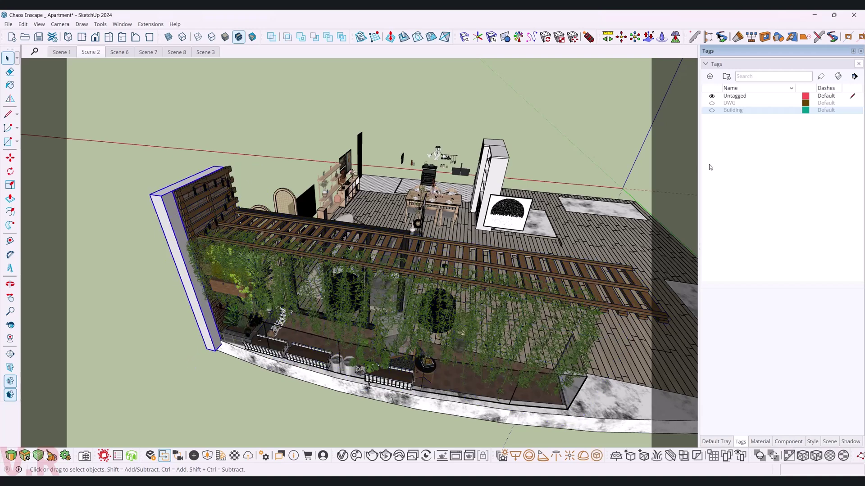
click(821, 77)
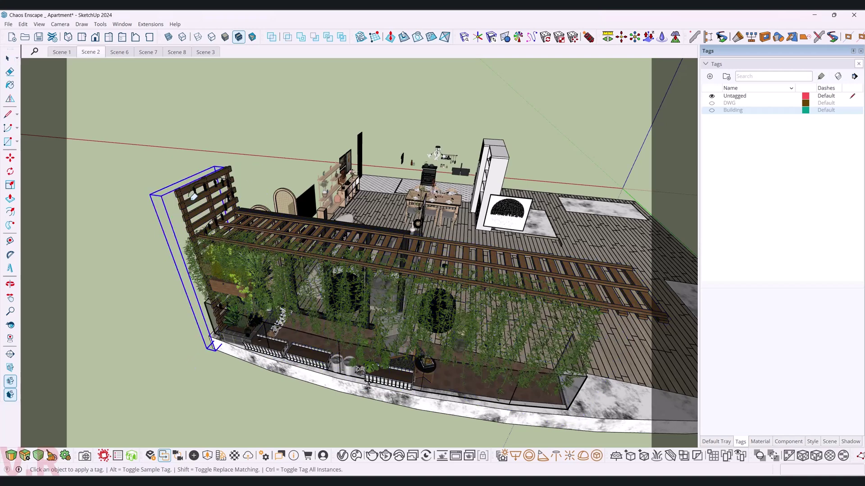
click(179, 214)
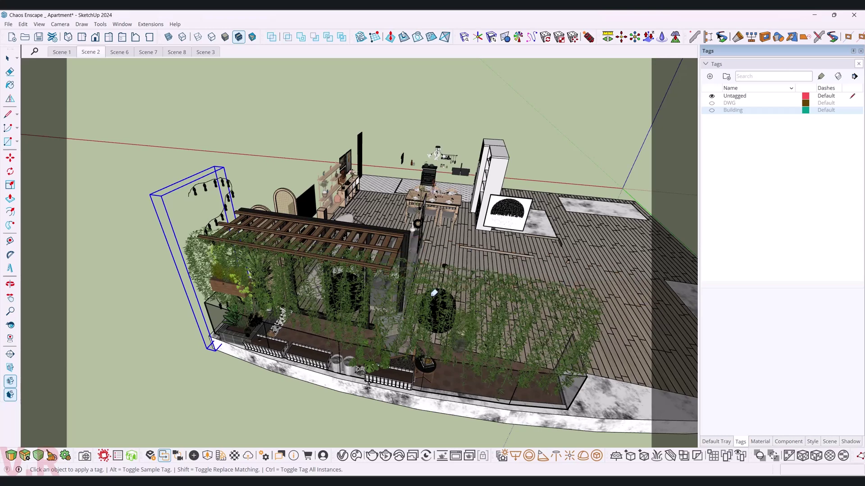
middle_drag(584, 275, 381, 222)
click(381, 222)
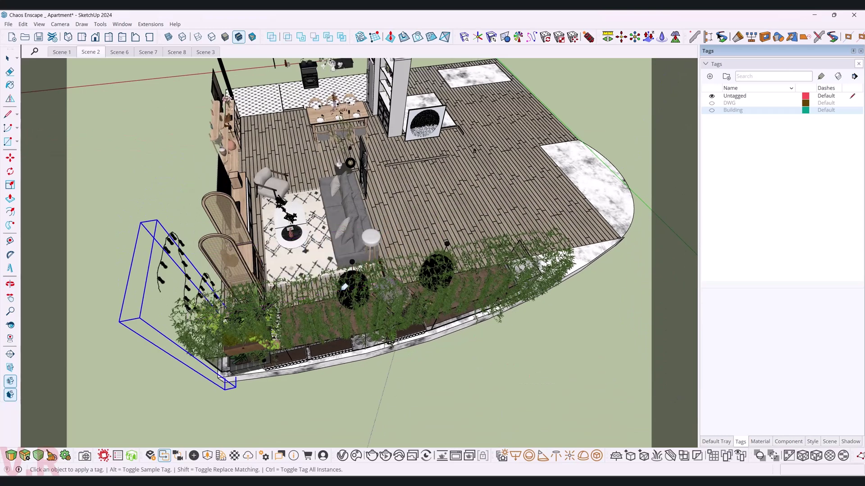
key(space)
click(653, 284)
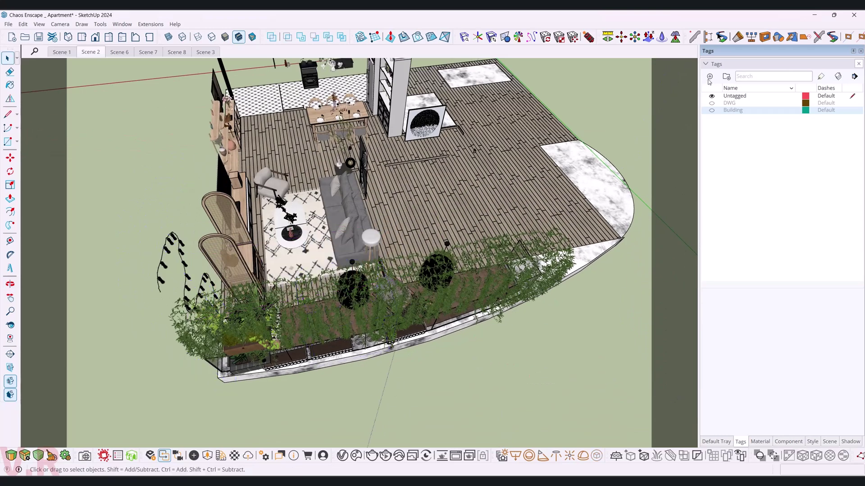
Step: Add a new Plant tag and switch its visibility off
click(709, 76)
text(Plant)
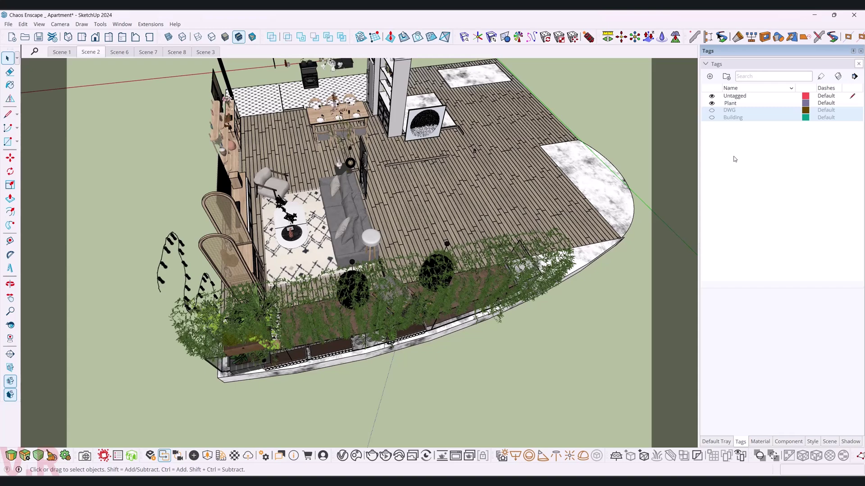
click(711, 103)
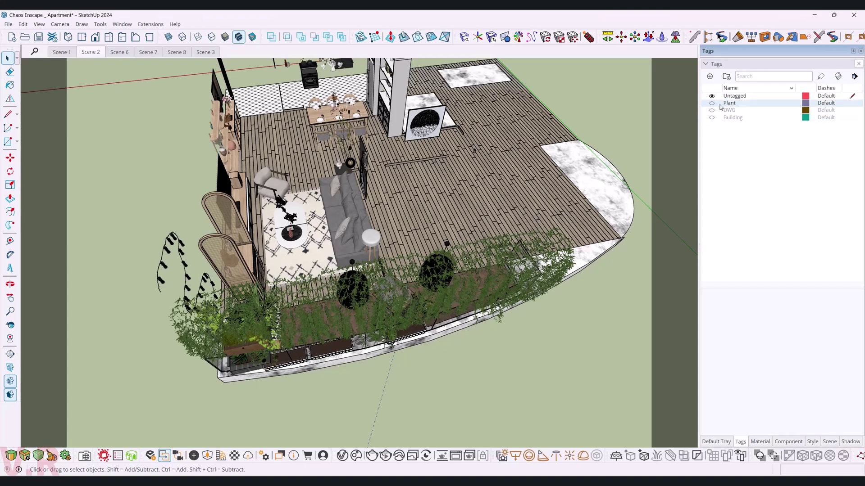
click(820, 77)
middle_drag(110, 222, 232, 203)
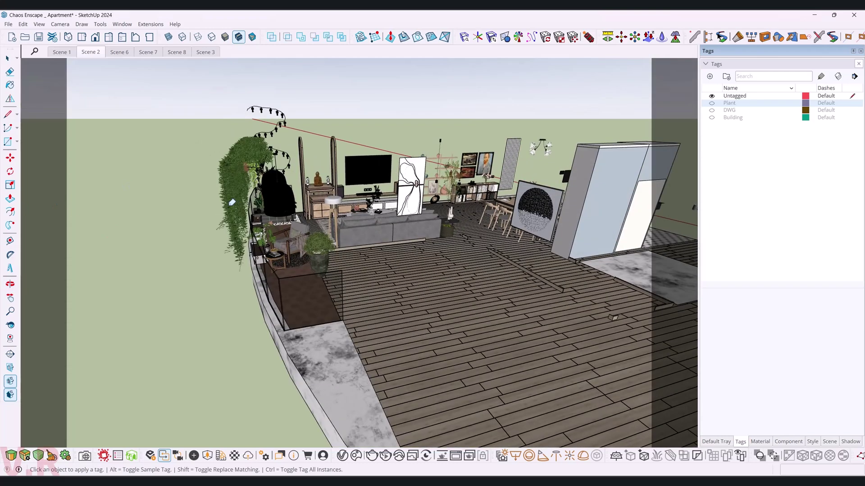
Step: Tag the long hanging plant, left hanging plant, pothos and spiky plant as Plant
click(244, 157)
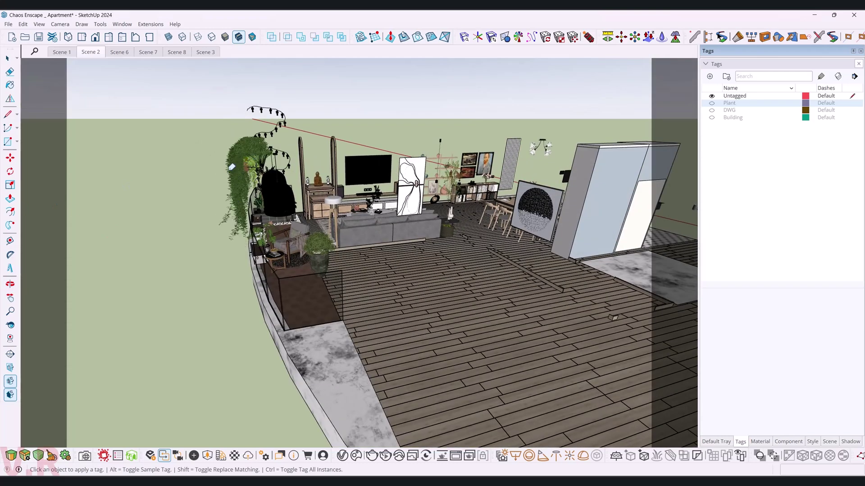
scroll(237, 170, up, 2)
scroll(240, 170, up, 2)
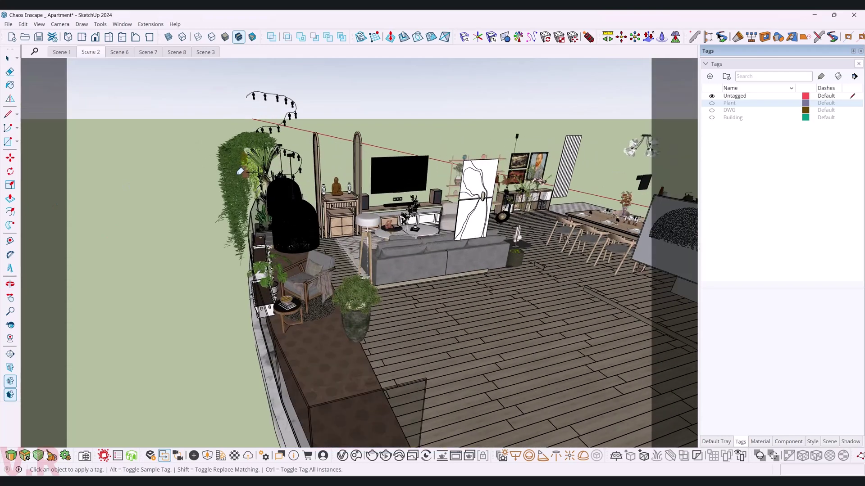
click(234, 148)
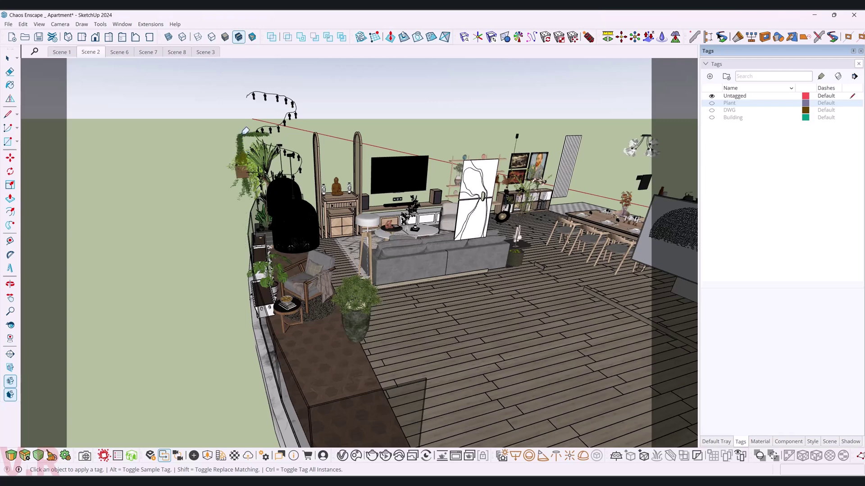
click(242, 141)
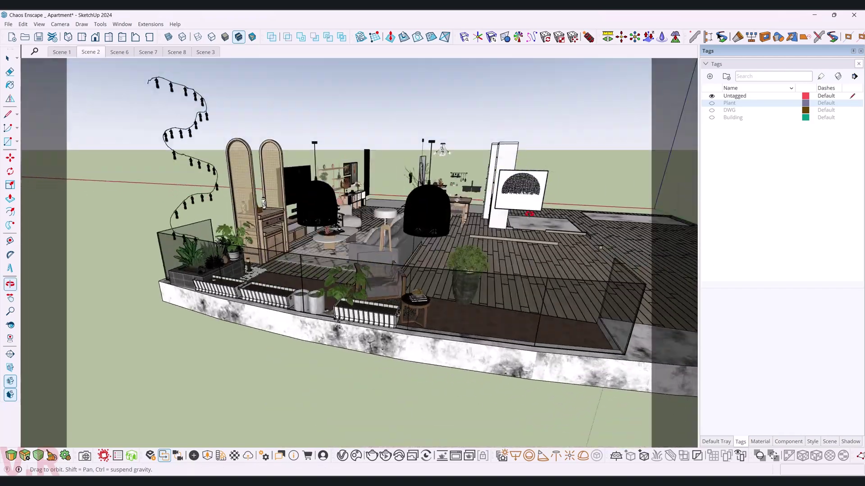
Step: Tag the leafy planter plant, three planter plants, rock and pebble border as Plant
middle_drag(261, 150, 572, 420)
click(231, 286)
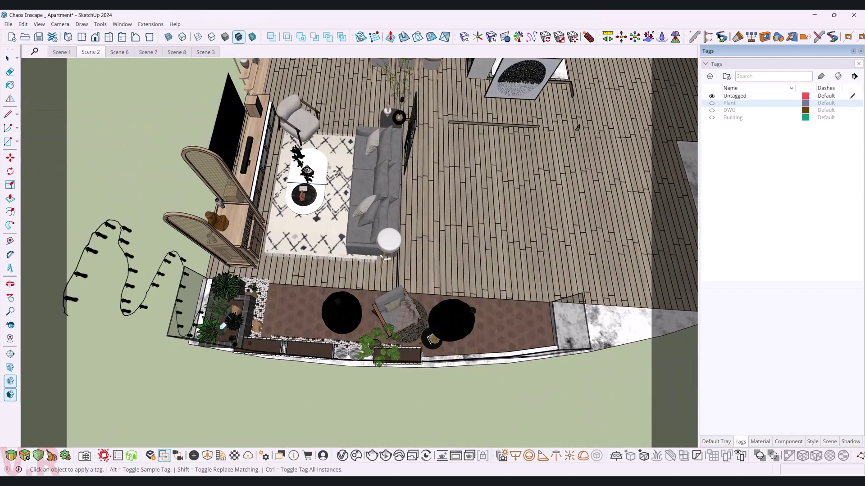
scroll(252, 355, up, 3)
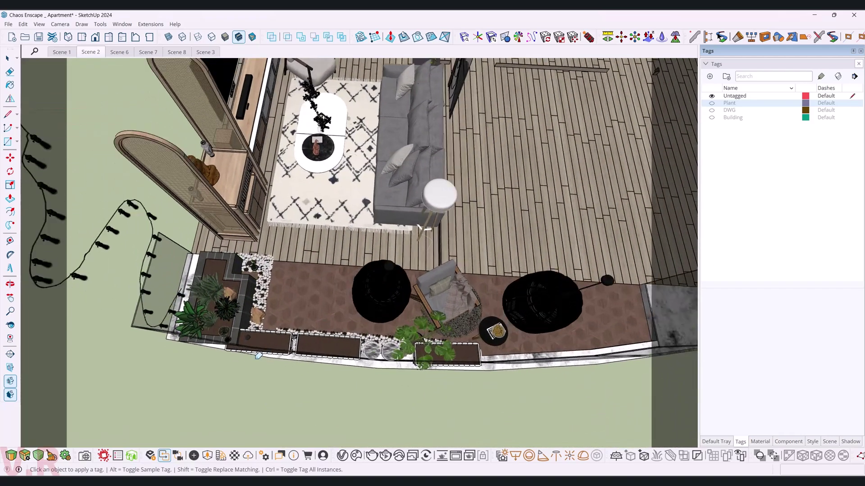
scroll(252, 353, up, 3)
click(153, 268)
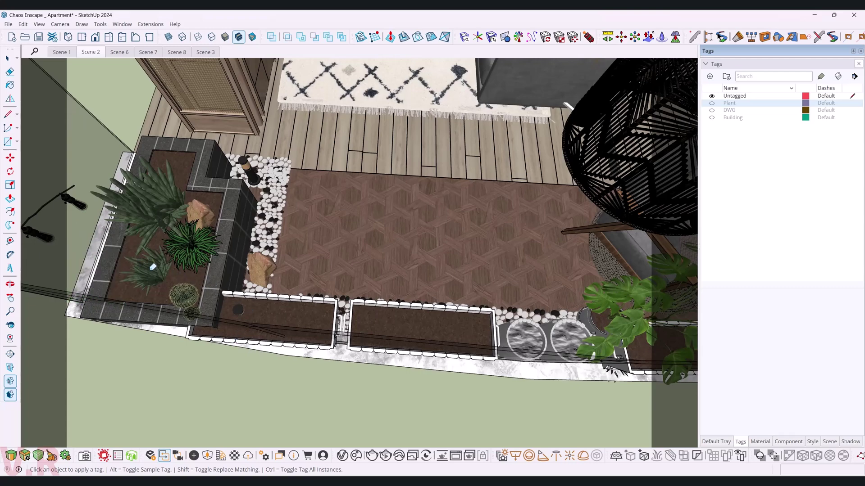
click(177, 255)
click(162, 212)
click(204, 211)
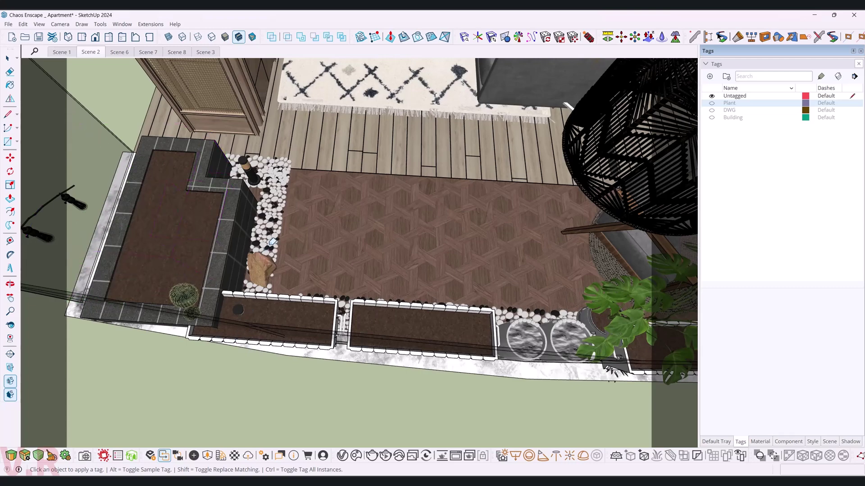
click(272, 242)
Step: Tag the balcony plant, two round stones and two long planters as Plant
scroll(288, 304, down, 1)
click(549, 313)
click(499, 326)
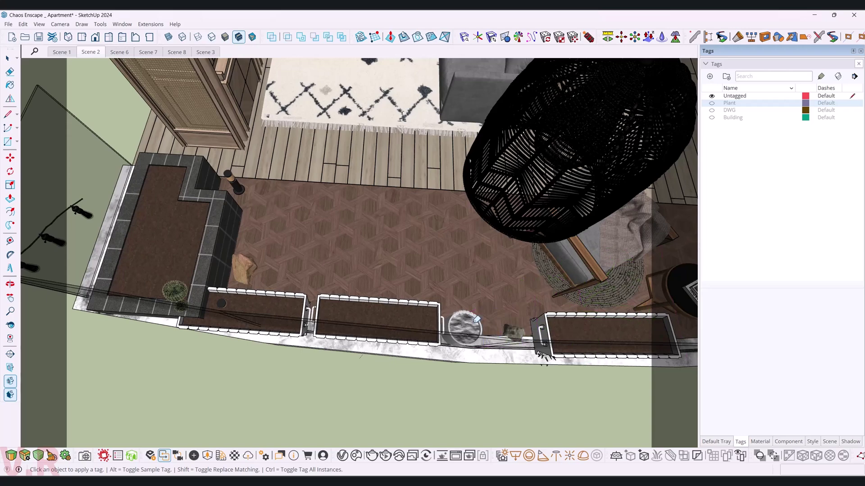
click(464, 326)
click(346, 309)
click(283, 299)
Step: Tag the balcony planter box and the ledge rocks, stone and spiky plant as Plant
mouse_move(283, 299)
middle_down()
mouse_move(405, 285)
mouse_move(454, 318)
mouse_move(499, 369)
middle_up()
click(518, 334)
click(141, 314)
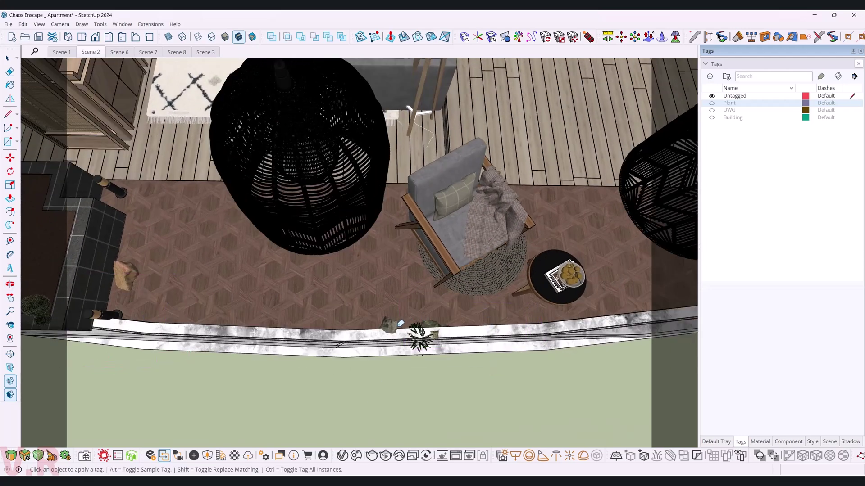
click(389, 325)
click(418, 338)
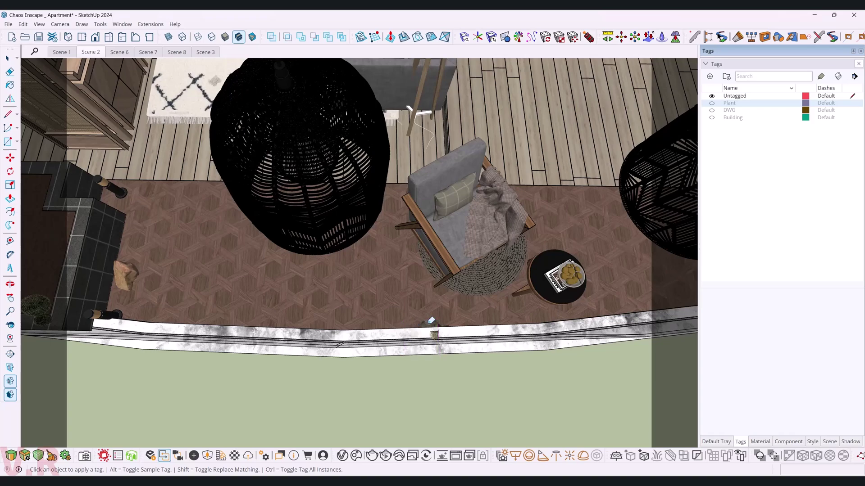
click(131, 275)
scroll(131, 276, down, 5)
mouse_move(131, 276)
middle_down()
mouse_move(167, 203)
mouse_move(601, 344)
mouse_move(338, 216)
mouse_move(261, 228)
middle_up()
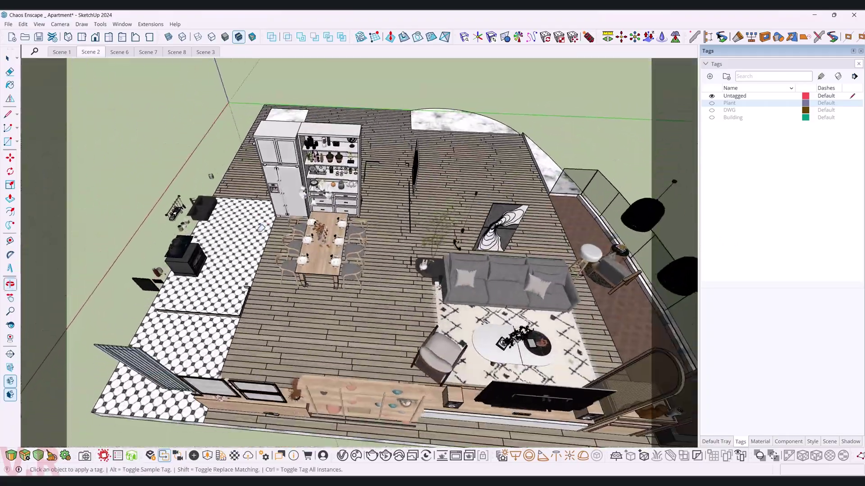
Step: Create a tag named Decor and switch its visibility off
key(space)
text(Decor)
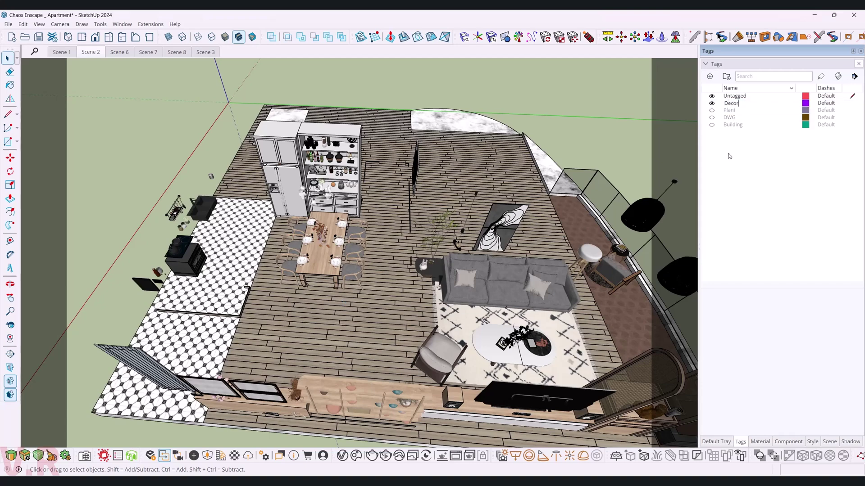
key(Return)
click(712, 117)
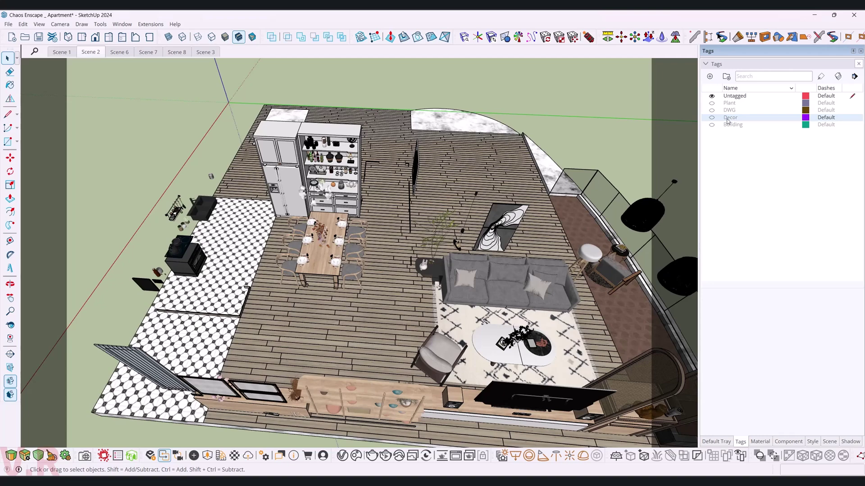
click(820, 77)
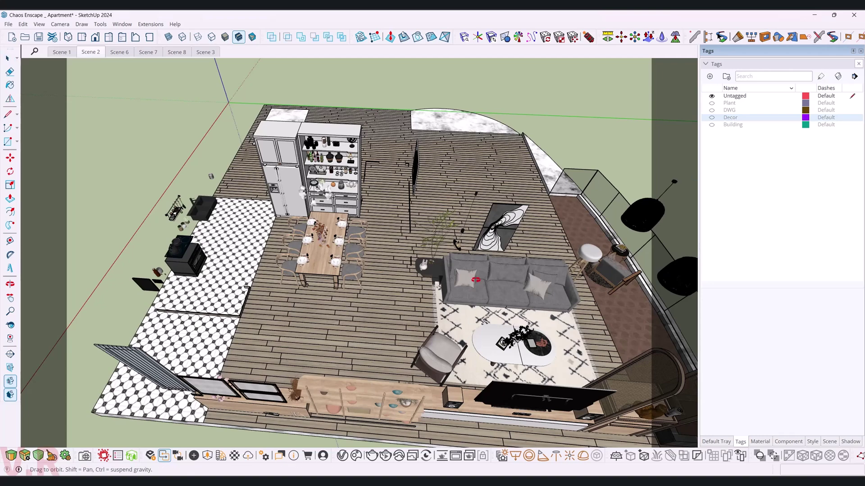
Step: Open the shelving unit group for editing
mouse_move(430, 253)
middle_down()
mouse_move(430, 336)
mouse_move(347, 310)
middle_up()
key(space)
click(348, 310)
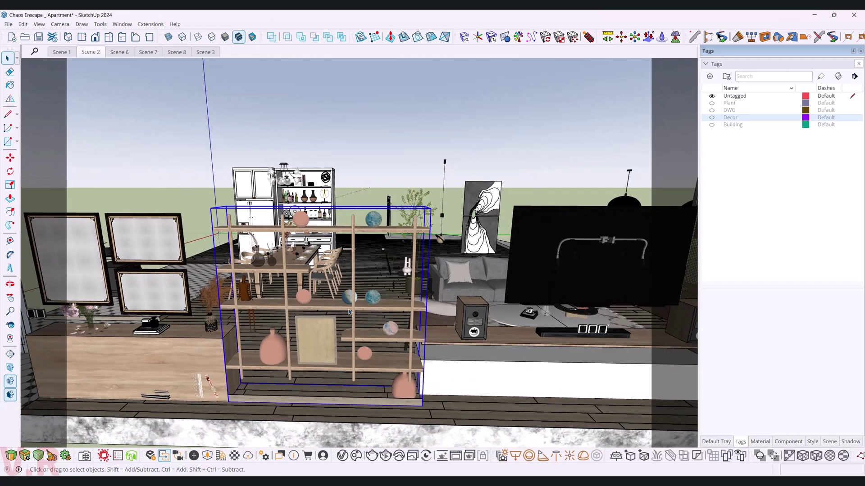
double_click(348, 310)
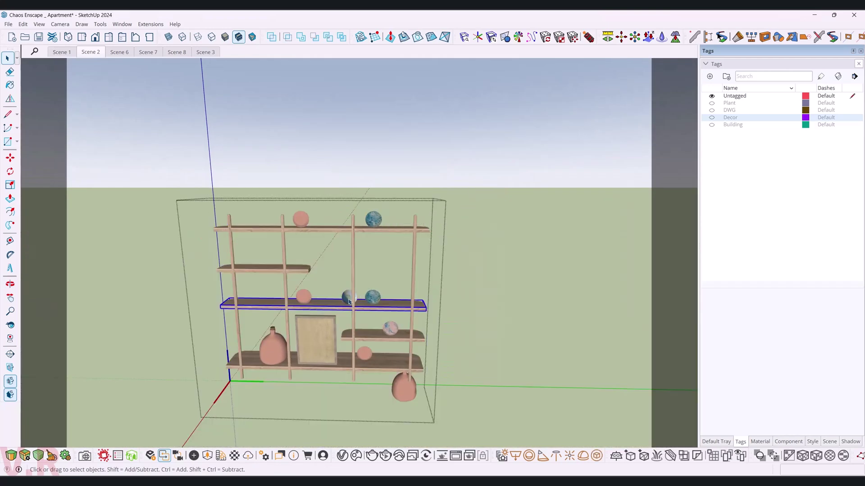
click(347, 308)
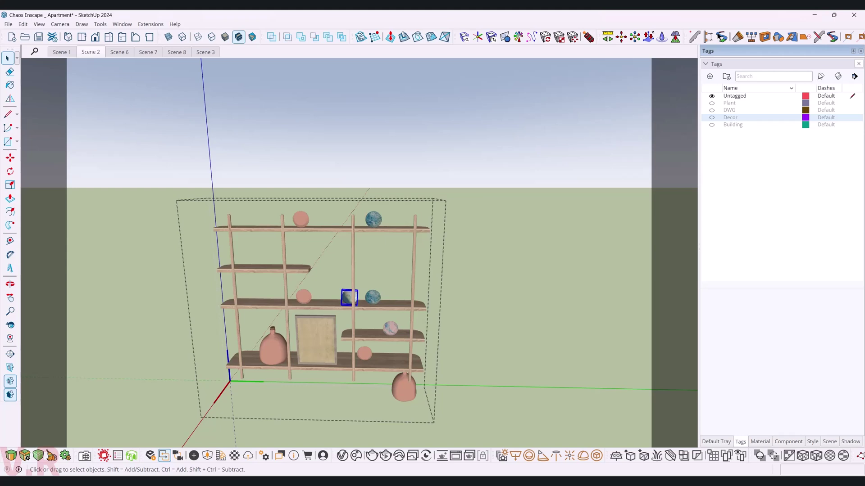
click(821, 77)
Step: Tag the shelf spheres and vases as Decor
click(301, 219)
click(373, 219)
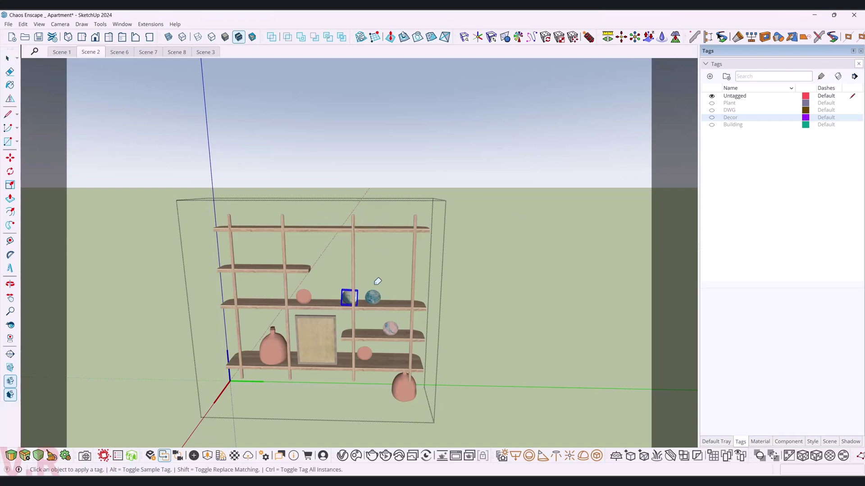
click(372, 296)
click(304, 297)
click(390, 328)
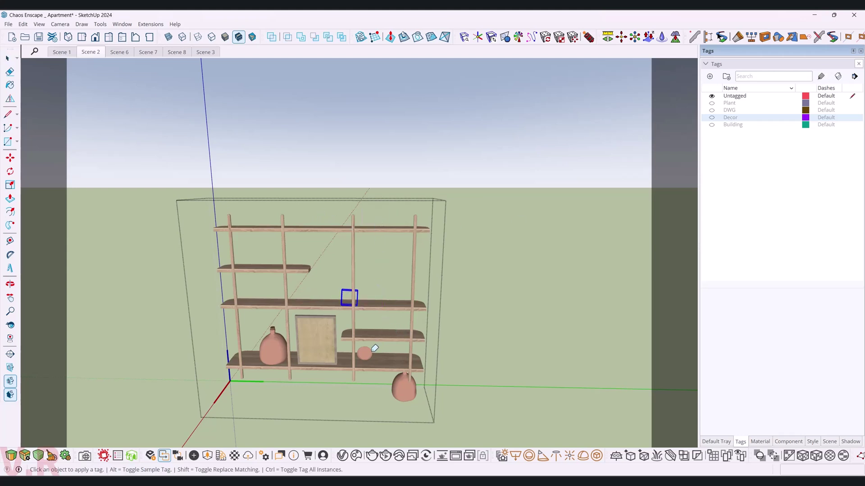
click(364, 353)
click(272, 347)
click(402, 392)
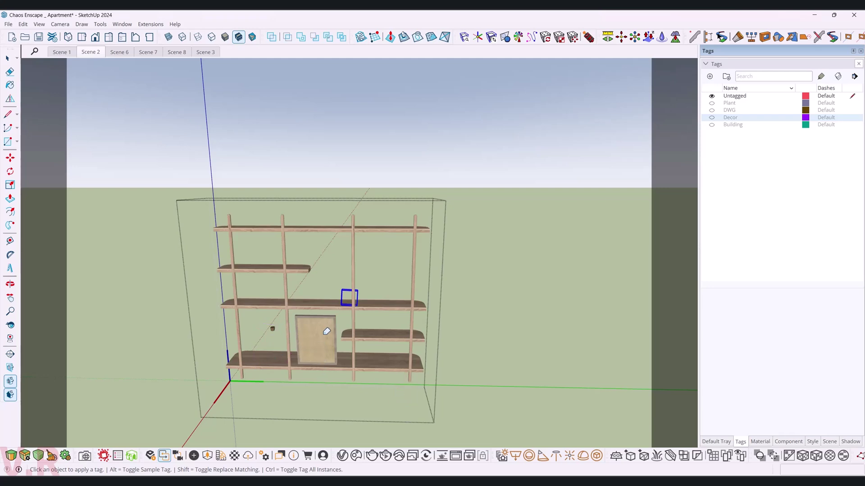
Step: Leave the shelf group and tag the counter tray and flower vase as Decor
mouse_move(319, 336)
middle_down()
mouse_move(724, 303)
mouse_move(319, 384)
mouse_move(319, 339)
mouse_move(714, 161)
middle_up()
key(space)
key(Escape)
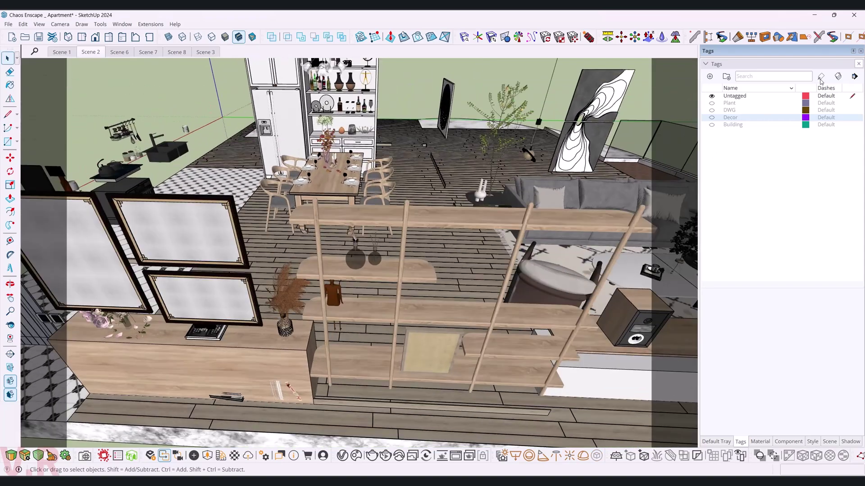
mouse_move(336, 315)
middle_down()
mouse_move(274, 344)
mouse_move(331, 318)
middle_up()
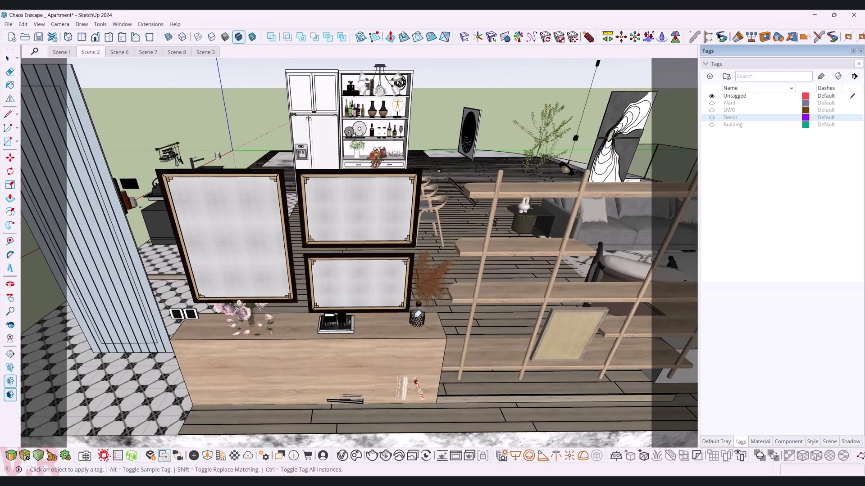
click(342, 315)
click(236, 331)
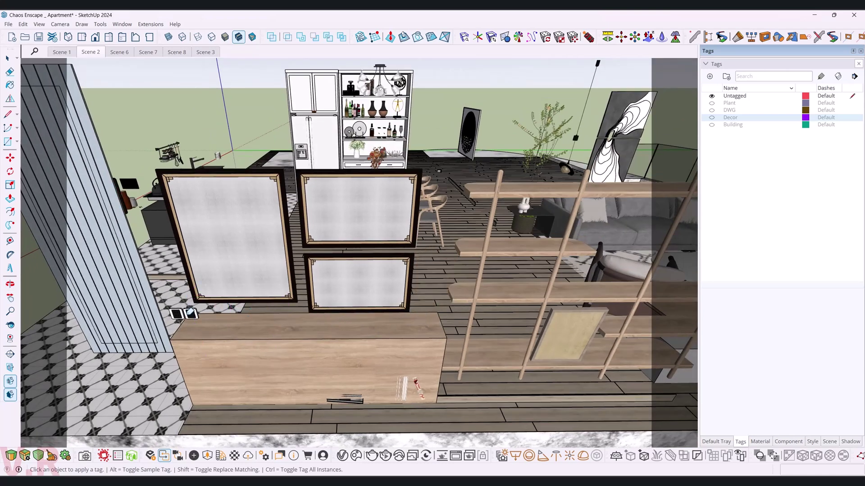
Step: Tag the bookshelf's book stacks and DVD stack as Decor
mouse_move(246, 229)
middle_down()
mouse_move(479, 223)
mouse_move(518, 292)
middle_up()
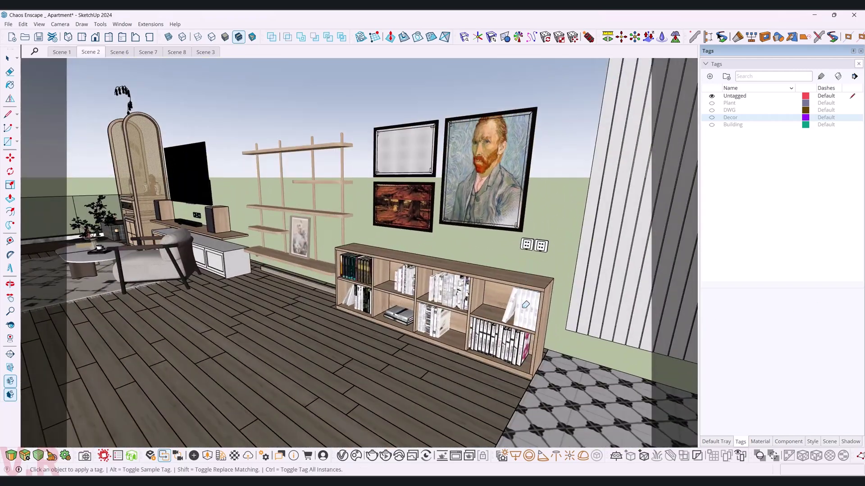
click(448, 290)
click(405, 279)
click(433, 320)
click(398, 315)
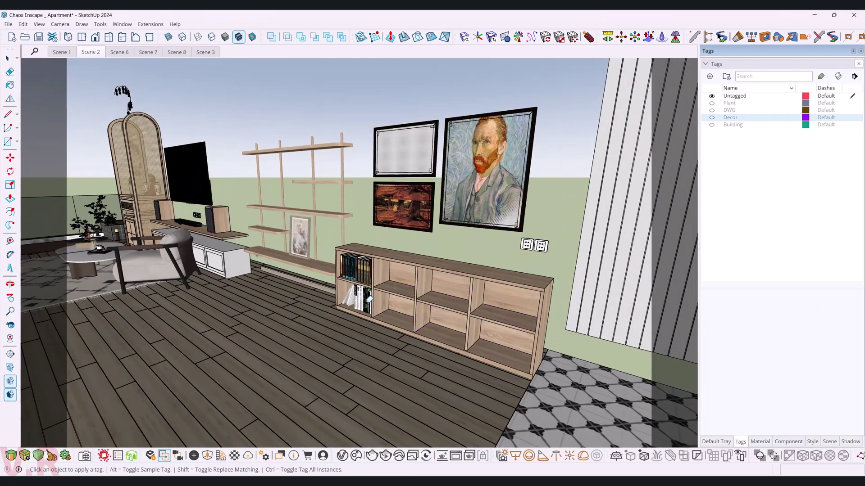
click(359, 298)
click(359, 273)
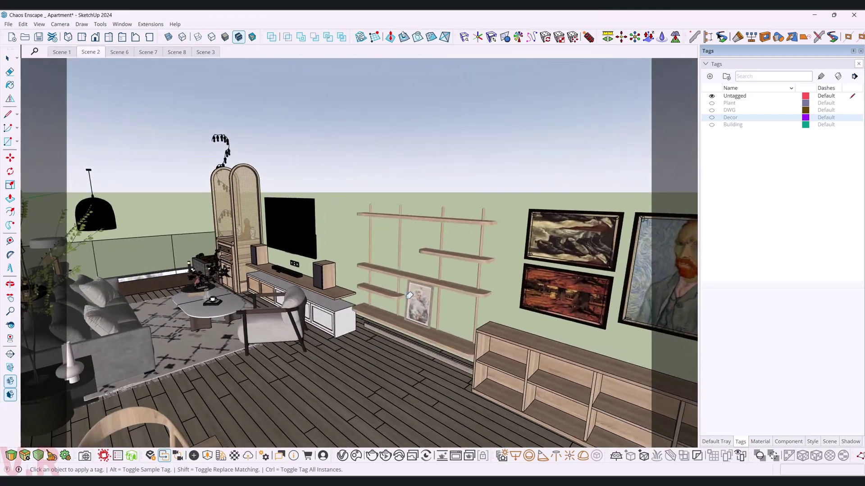
Step: Open the wall shelf group, tag its framed picture as Decor, then select the wall shelf area
click(420, 301)
double_click(417, 307)
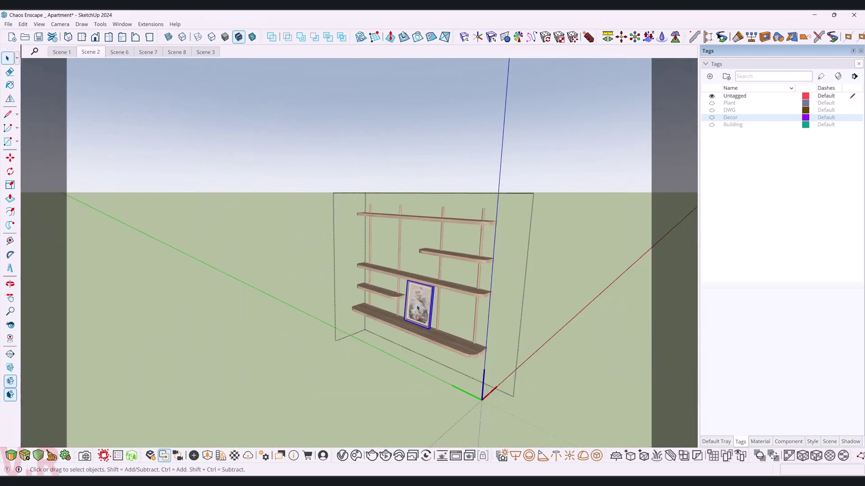
click(821, 76)
click(415, 304)
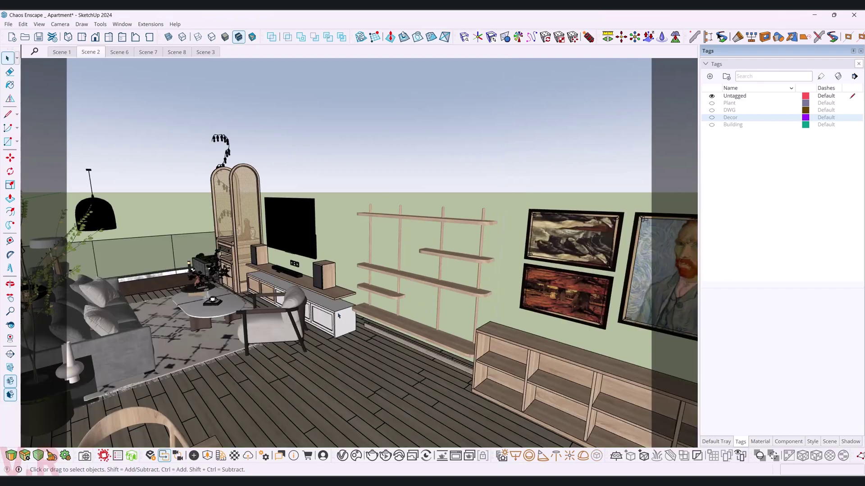
mouse_move(353, 290)
middle_down()
mouse_move(283, 346)
mouse_move(252, 292)
middle_up()
drag(157, 150, 525, 320)
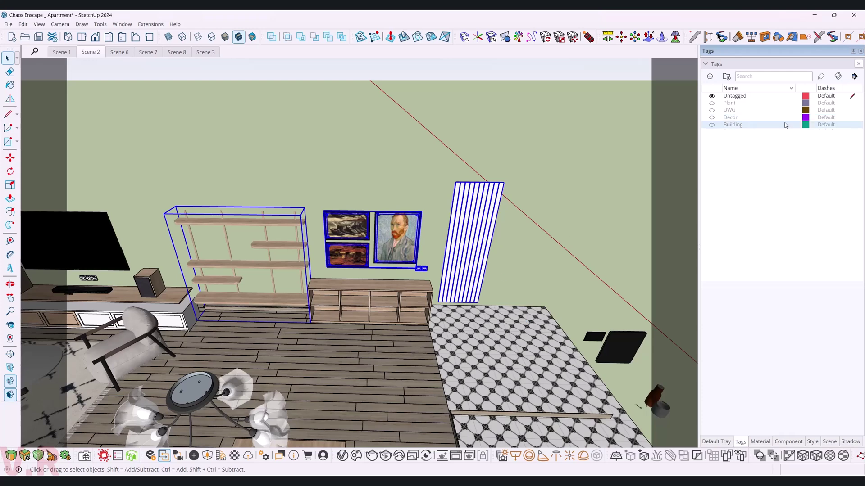
Step: Apply the active tag to the sideboard and the wall shelf, frames and slatted panel
click(821, 77)
click(396, 288)
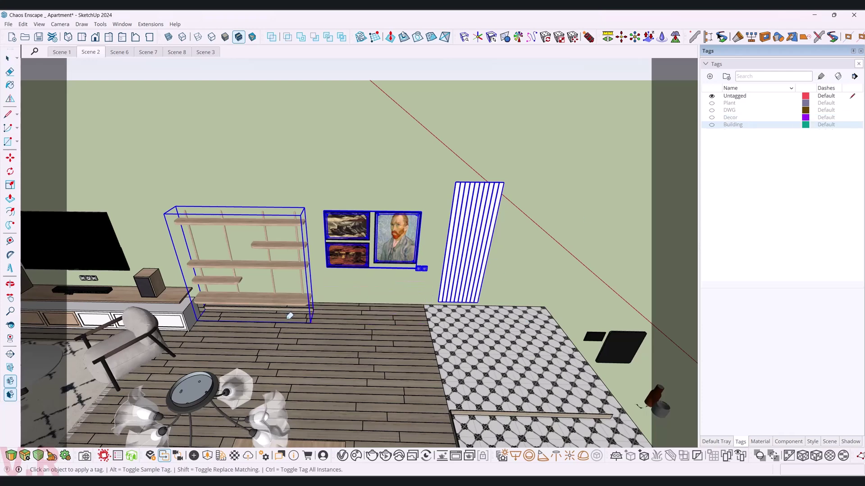
click(357, 256)
middle_drag(357, 257, 341, 344)
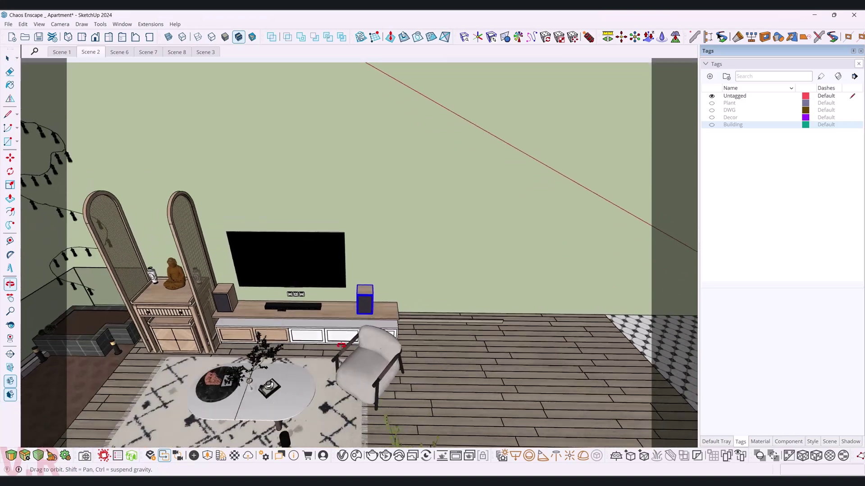
scroll(329, 321, up, 3)
Step: Tag the speakers and soundbar as Decor
shift+click(263, 298)
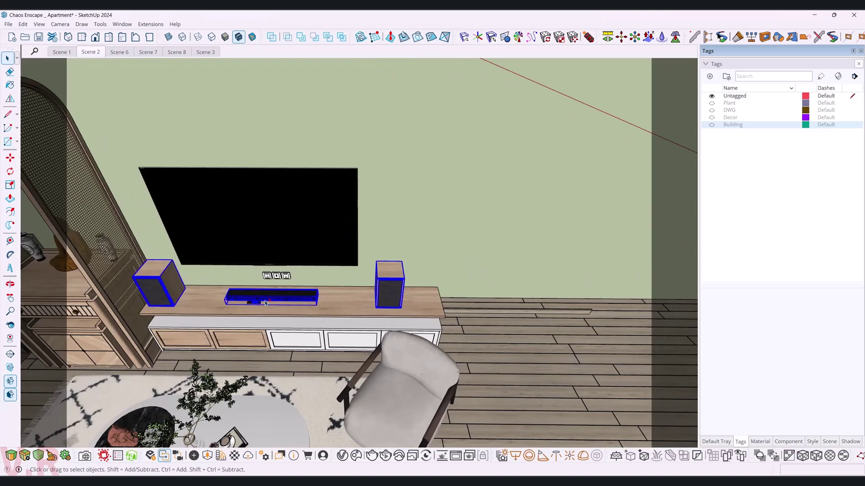
click(730, 117)
click(821, 76)
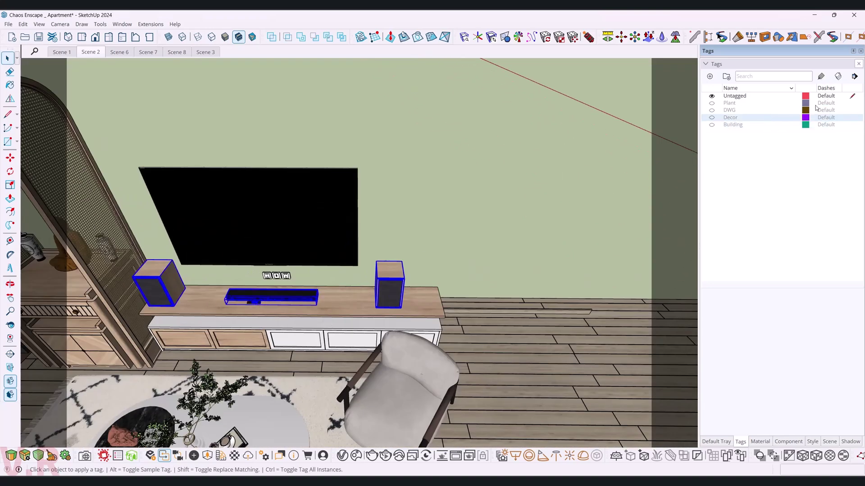
click(373, 308)
key(space)
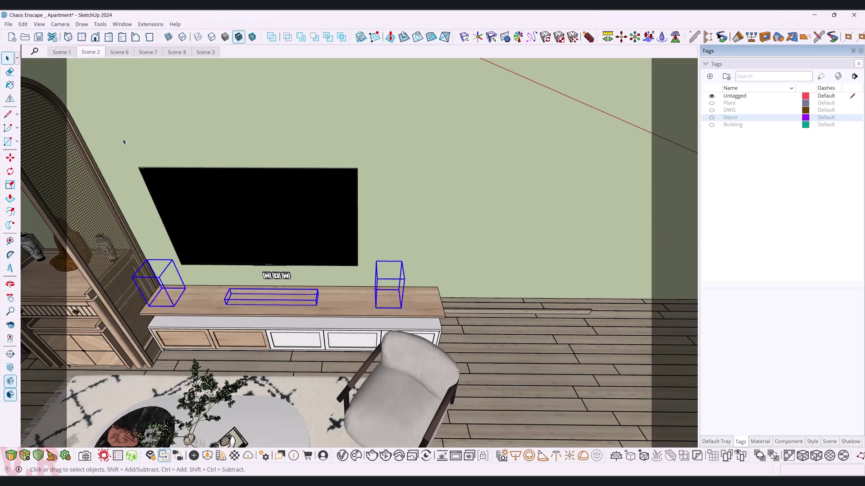
Step: Assign the TV and console to the Building tag
drag(120, 133, 523, 359)
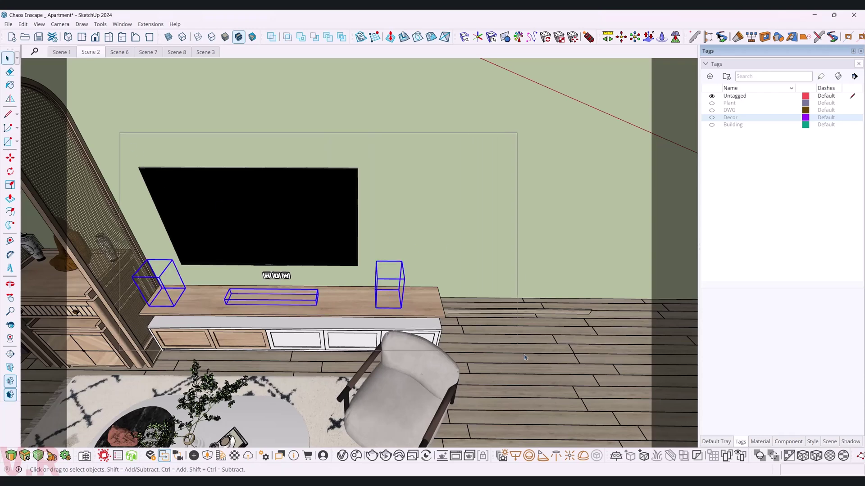
click(745, 126)
click(821, 76)
click(222, 342)
middle_drag(222, 341, 443, 319)
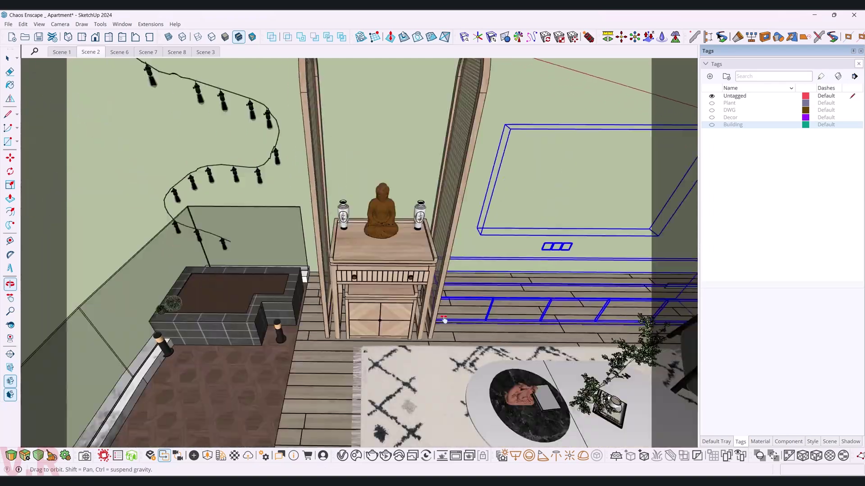
mouse_move(444, 319)
mouse_down()
mouse_move(372, 145)
mouse_move(297, 192)
mouse_up()
Step: Select the altar frame and open its group for editing
key(space)
click(448, 280)
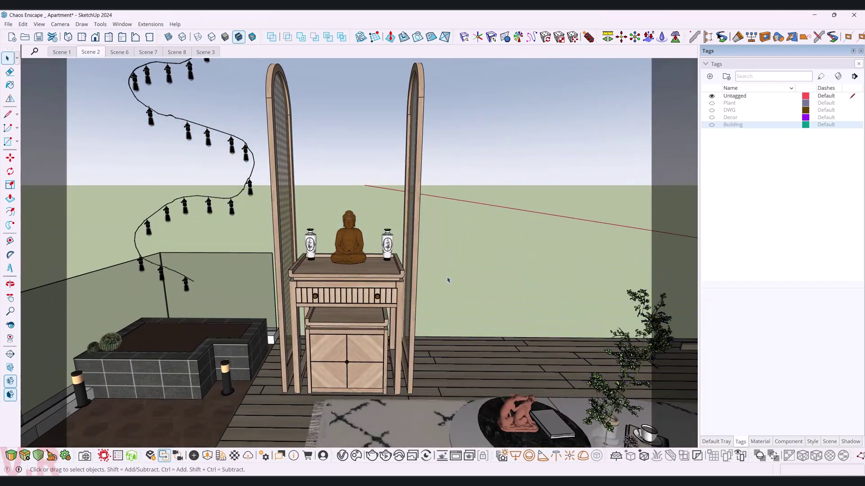
click(351, 250)
middle_drag(351, 250, 817, 120)
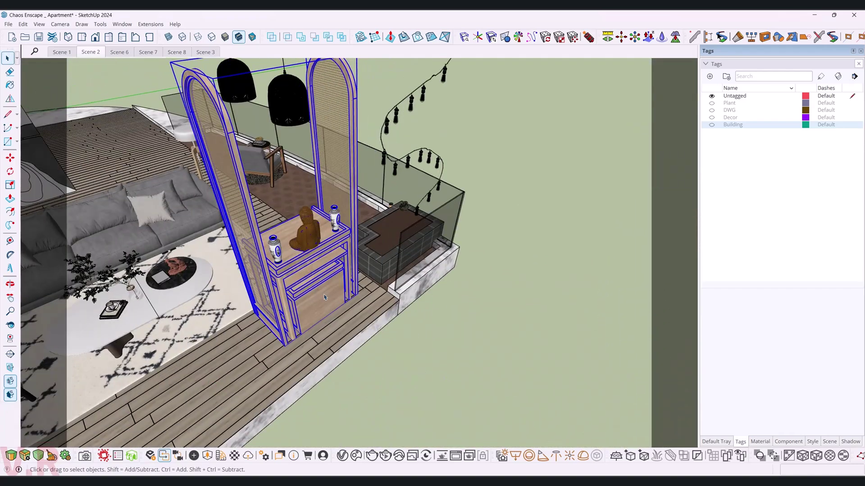
double_click(324, 298)
Step: Tag the altar table as Decor, then undo that change
click(729, 119)
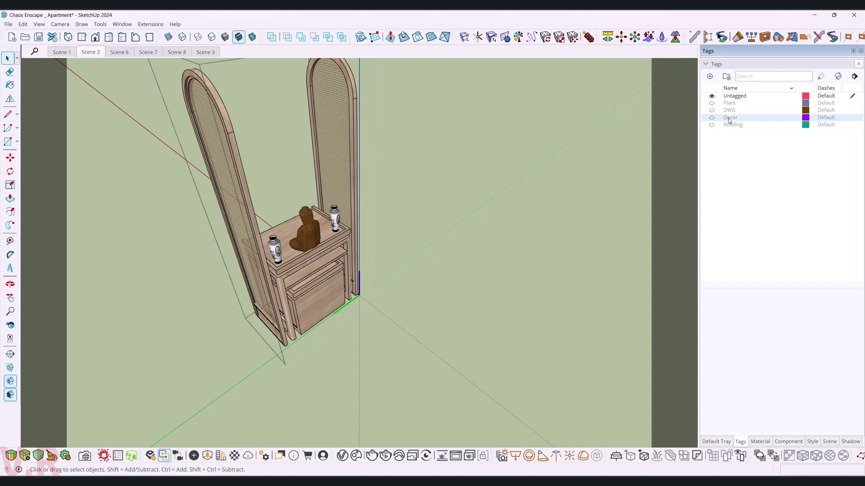
click(821, 77)
click(283, 242)
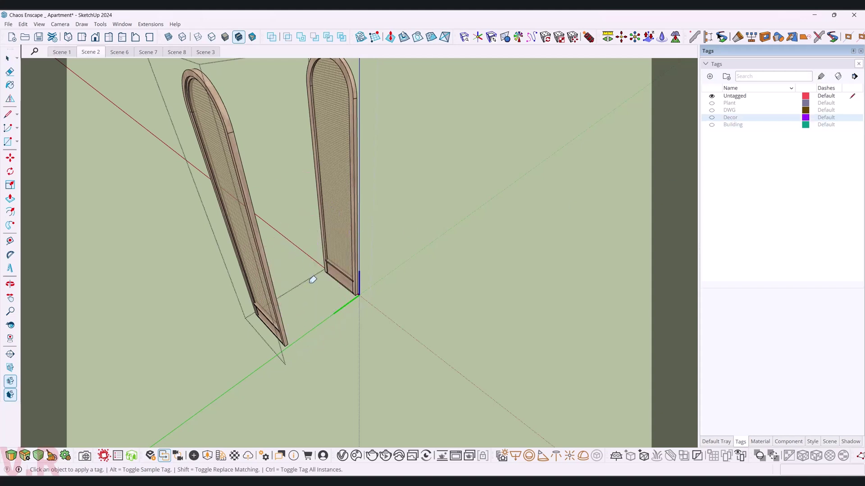
key(ctrl+z)
key(space)
Step: Open the altar table group and tag the statue and both vases as Decor
click(318, 243)
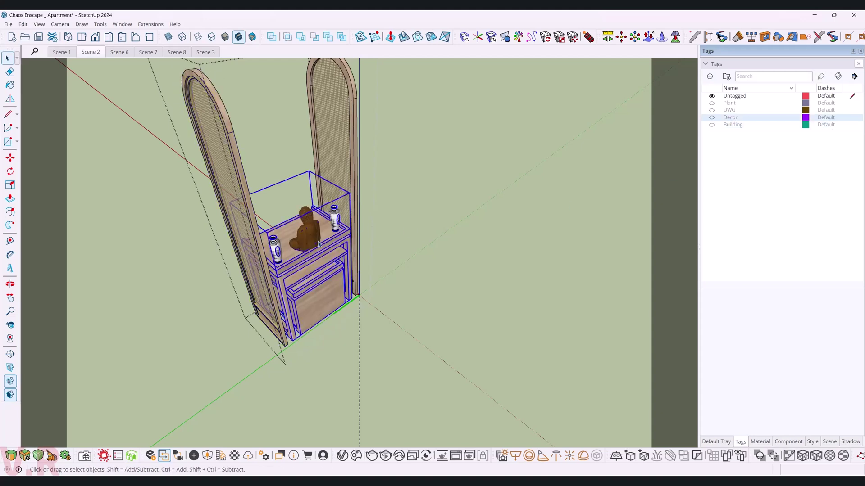
right_click(318, 243)
click(338, 77)
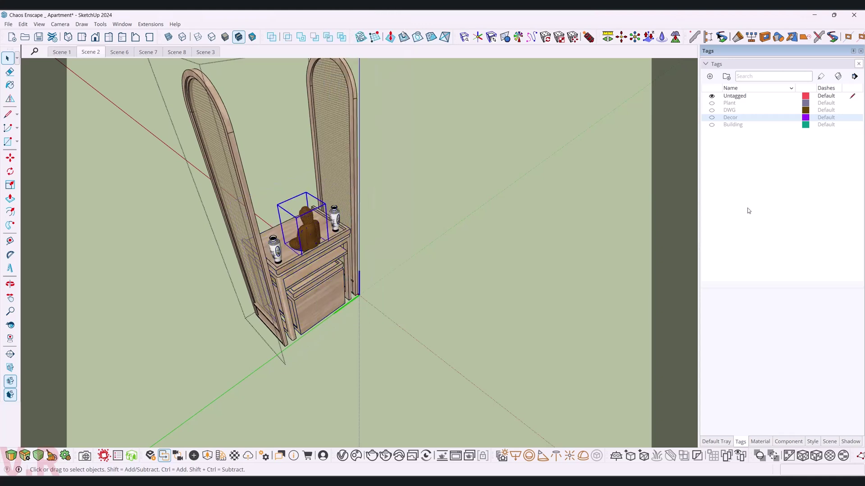
click(821, 76)
click(309, 231)
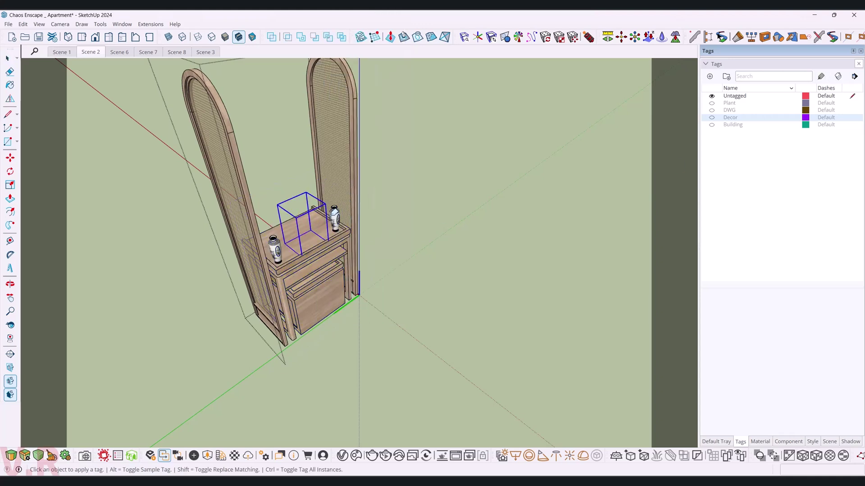
click(334, 218)
click(275, 249)
key(space)
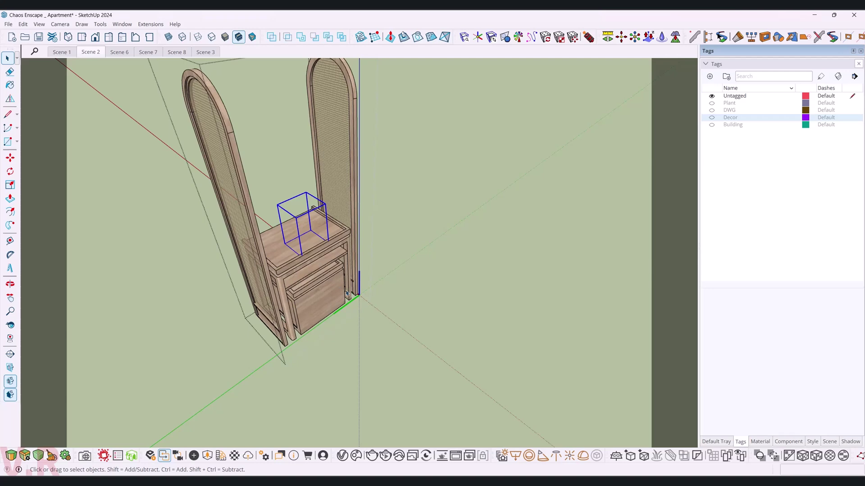
key(Escape)
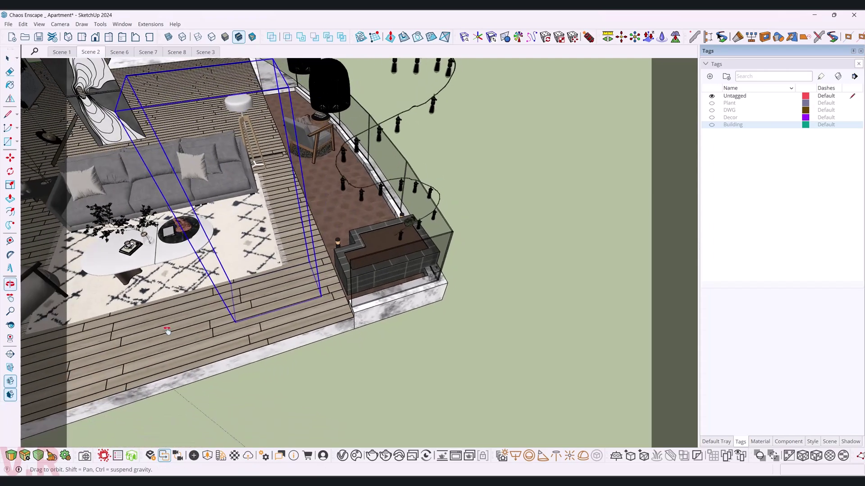
Step: Select the coffee-table group and open it for editing
middle_drag(360, 288, 495, 301)
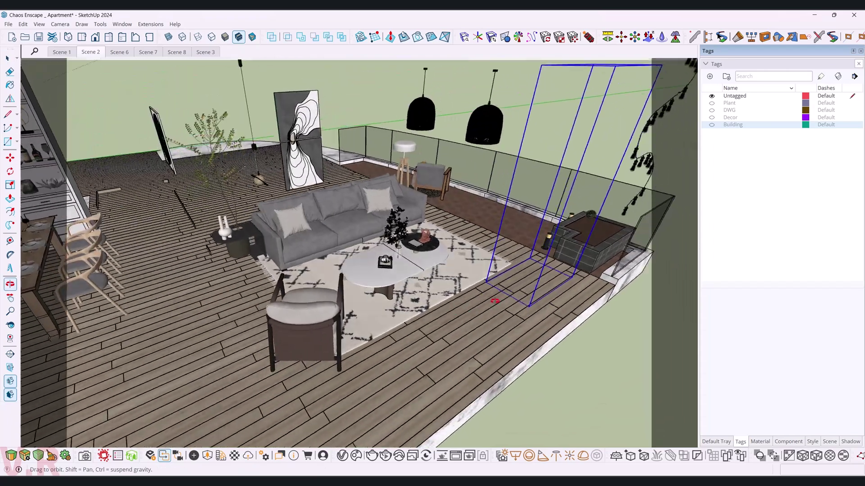
drag(494, 301, 413, 233)
key(space)
click(413, 234)
right_click(415, 233)
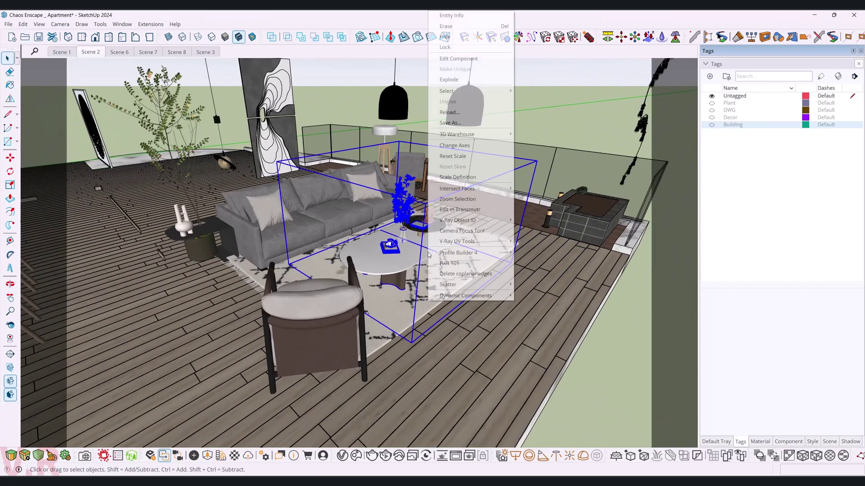
click(456, 86)
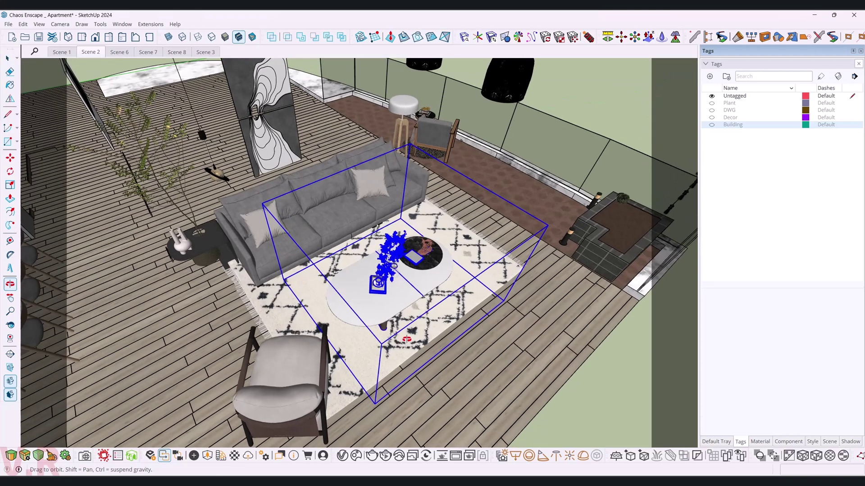
middle_drag(408, 252, 410, 301)
right_click(410, 300)
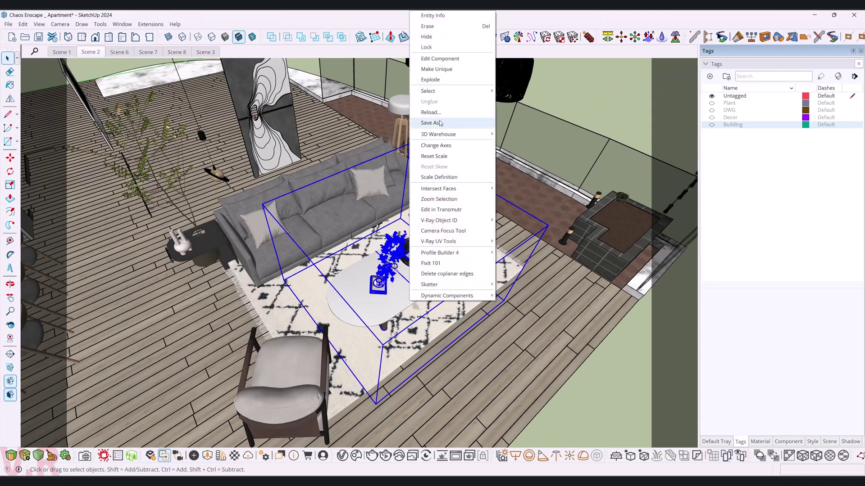
click(532, 96)
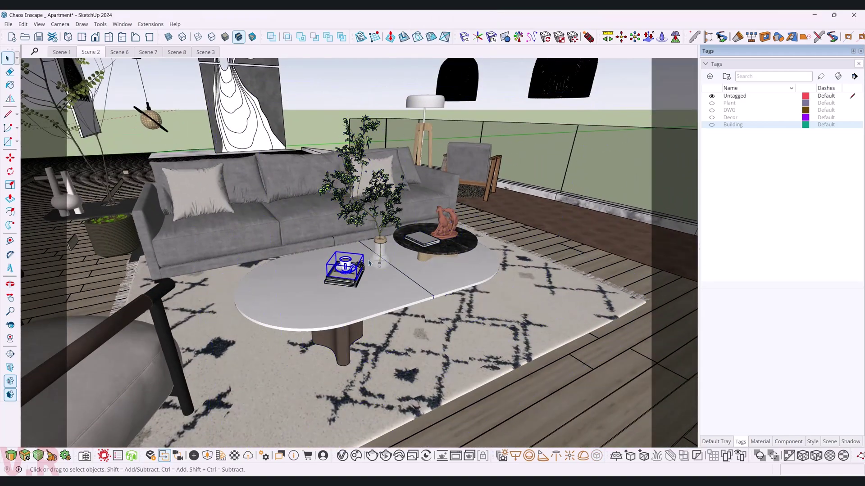
Step: Select the coffee table's plant vase and cup, then apply the Decor tag
ctrl+click(379, 259)
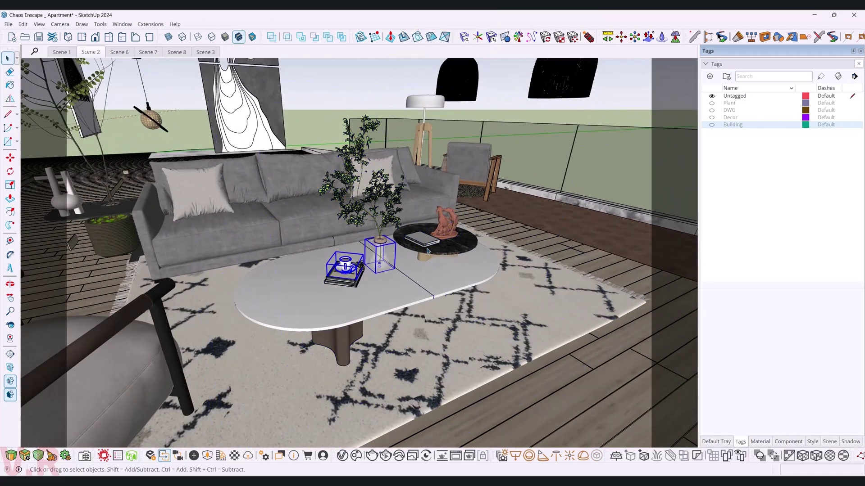
mouse_move(403, 246)
middle_down()
mouse_move(377, 276)
mouse_move(361, 243)
middle_up()
mouse_move(235, 208)
mouse_down()
mouse_move(404, 356)
mouse_move(384, 336)
mouse_up()
mouse_move(351, 333)
middle_down()
mouse_move(385, 232)
mouse_move(610, 196)
middle_up()
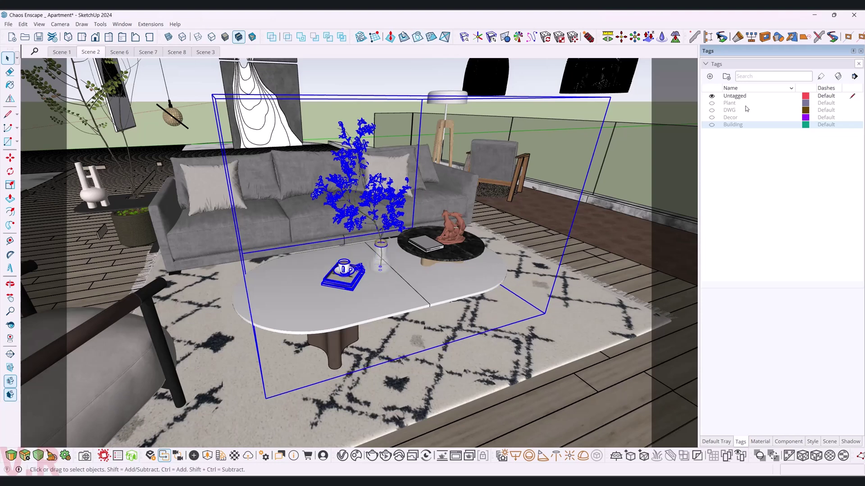
click(731, 118)
click(820, 76)
Step: Tag the plant, cup and side table as Decor, then turn toward the dining shelving
click(382, 261)
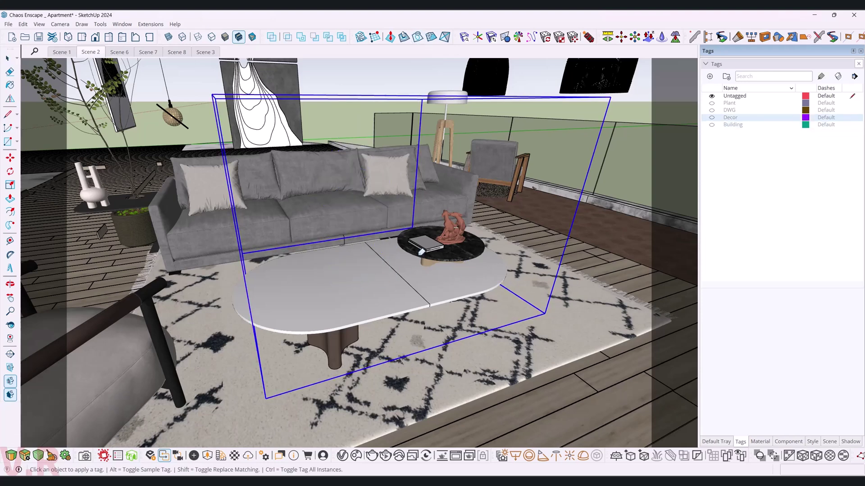
mouse_move(377, 288)
middle_down()
mouse_move(460, 331)
mouse_move(512, 398)
mouse_move(417, 311)
middle_up()
click(360, 330)
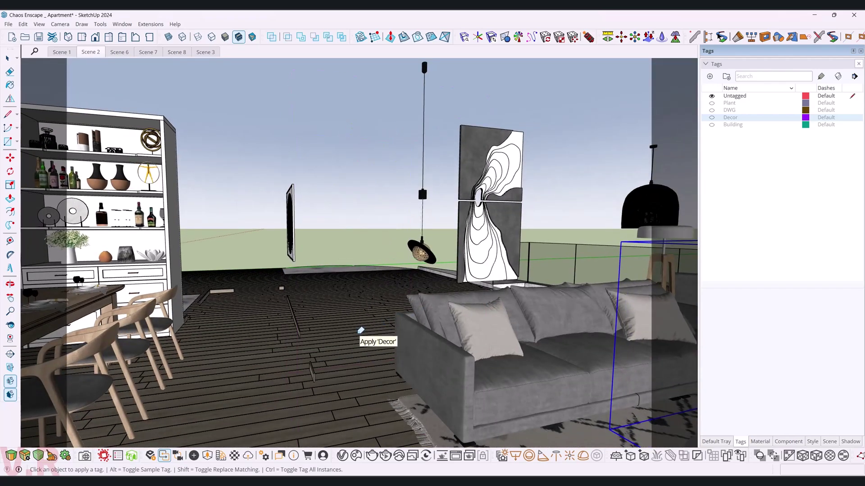
key(space)
mouse_move(636, 324)
middle_down()
mouse_move(297, 307)
mouse_move(309, 366)
mouse_move(728, 142)
middle_up()
scroll(309, 366, up, 3)
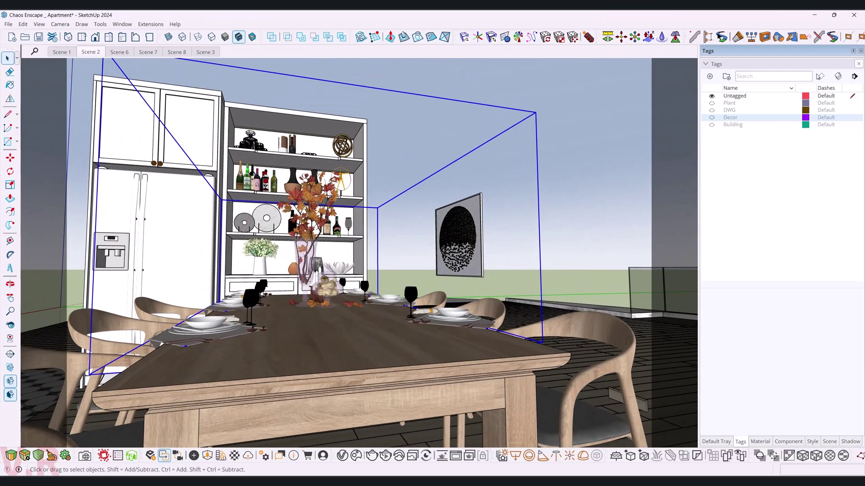
middle_drag(455, 309, 396, 322)
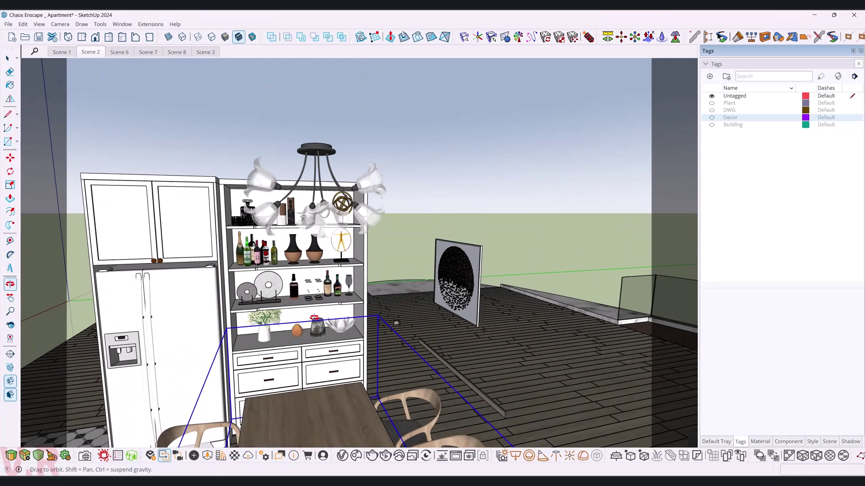
scroll(324, 329, up, 5)
Step: Tag the lower-shelf vases, lotus, decorative discs, bottles and glasses as Decor
click(345, 335)
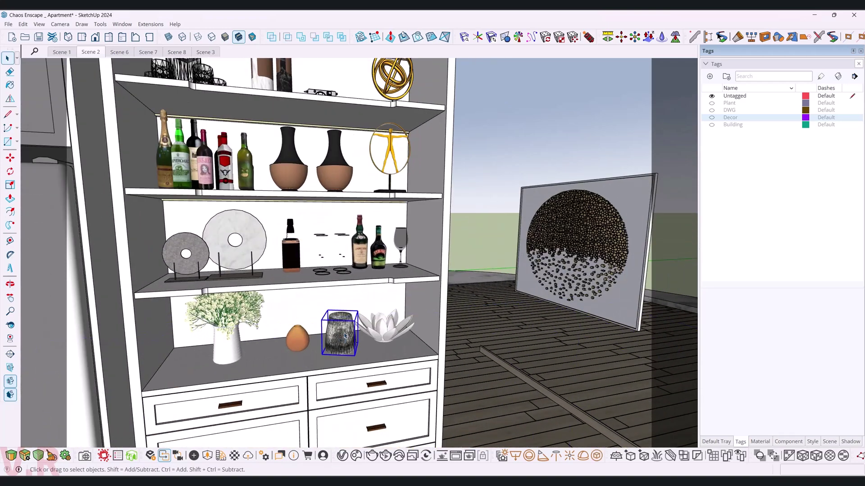
click(821, 76)
click(373, 327)
click(231, 328)
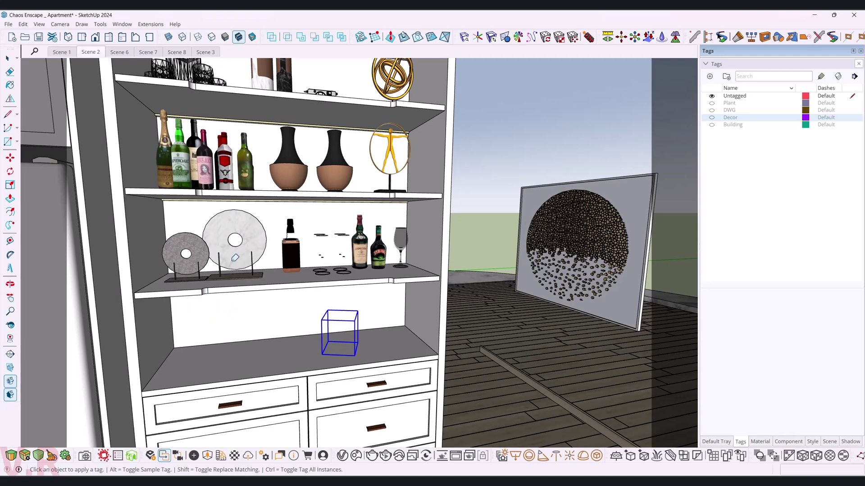
click(235, 257)
click(294, 250)
click(368, 252)
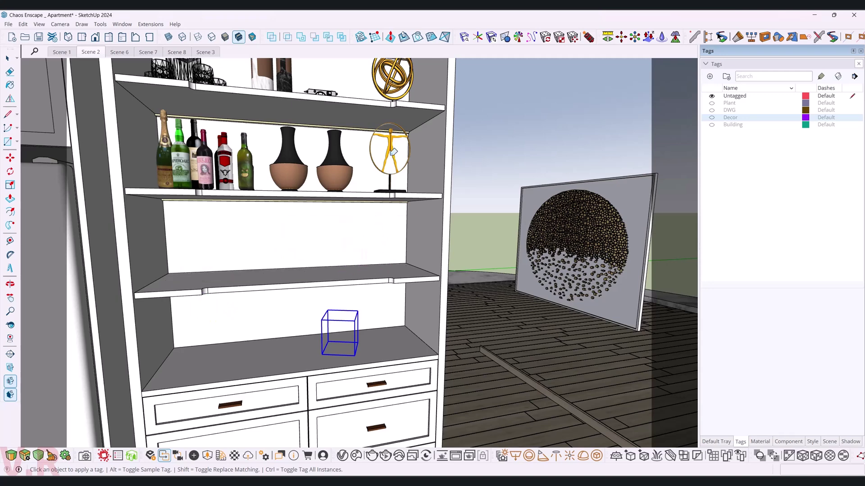
Step: Tag the Vitruvian statue, upper-shelf vases, liquor bottles and gold sphere as Decor
click(391, 148)
click(334, 153)
click(247, 135)
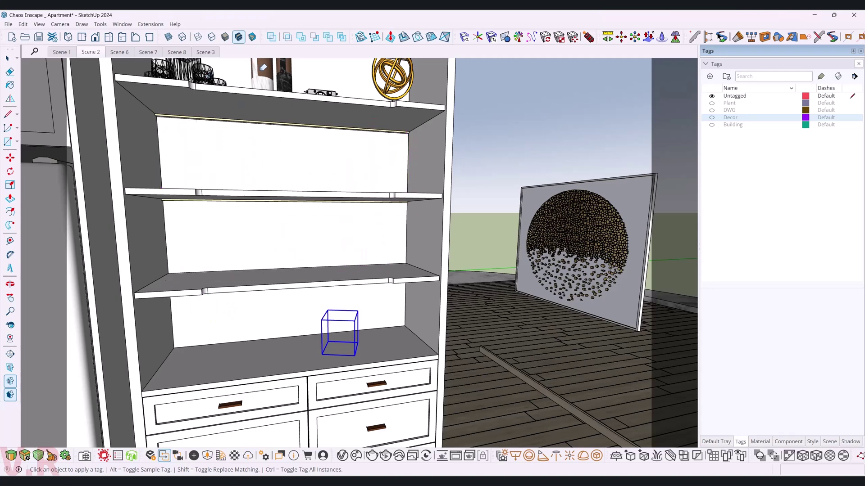
click(270, 74)
click(393, 82)
Step: Tag the decanter set, hanging kitchen utensil rack and small wall cup as Decor
mouse_move(392, 81)
middle_down()
mouse_move(363, 311)
mouse_move(231, 247)
middle_up()
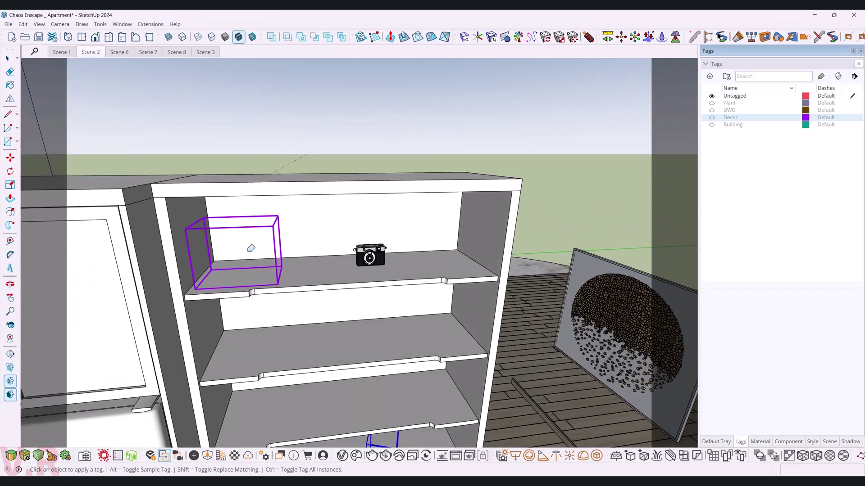
click(235, 250)
mouse_move(371, 253)
middle_down()
mouse_move(213, 335)
mouse_move(253, 252)
middle_up()
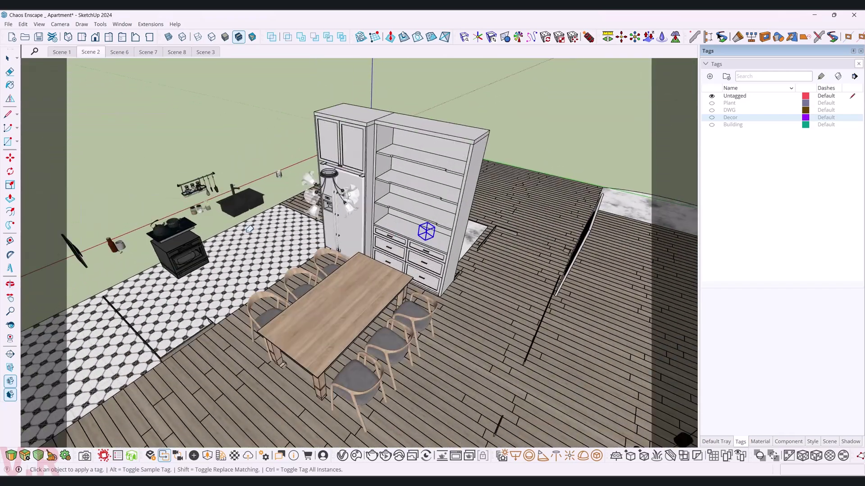
scroll(270, 202, up, 8)
click(292, 143)
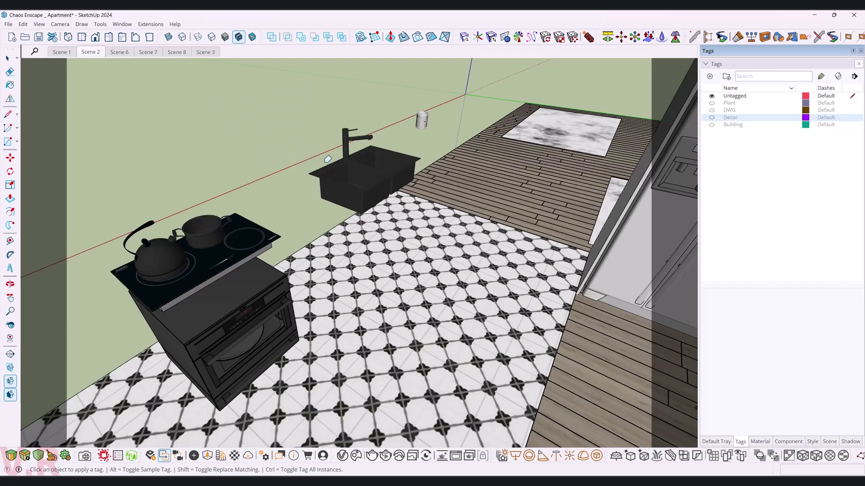
click(425, 125)
scroll(399, 175, down, 5)
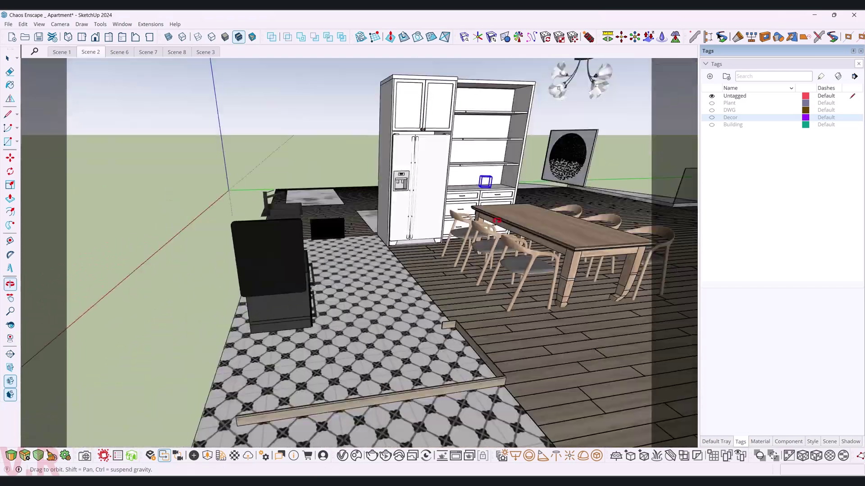
middle_drag(194, 269, 248, 239)
Step: Window-select the whole remaining model and delete it
scroll(248, 239, down, 5)
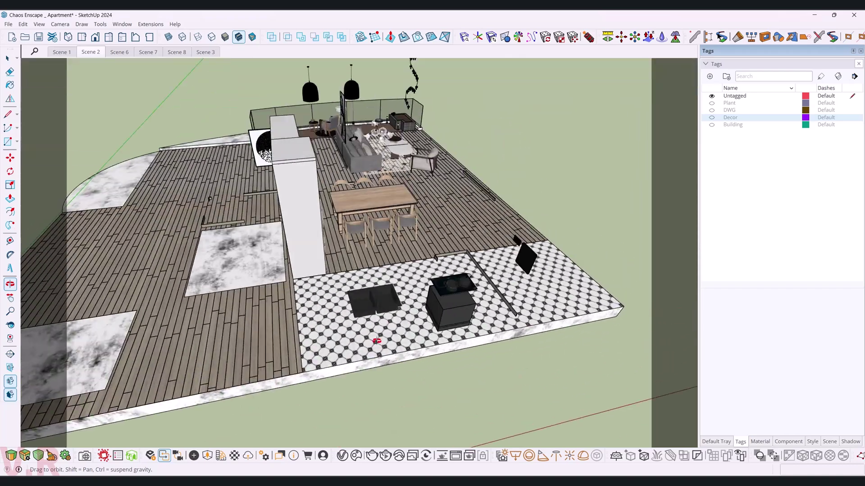
drag(373, 344, 415, 353)
key(space)
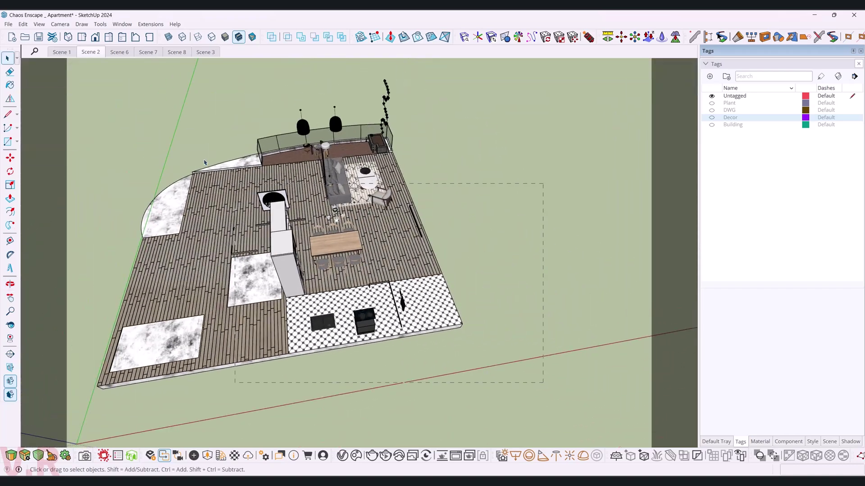
drag(646, 381, 232, 187)
click(743, 125)
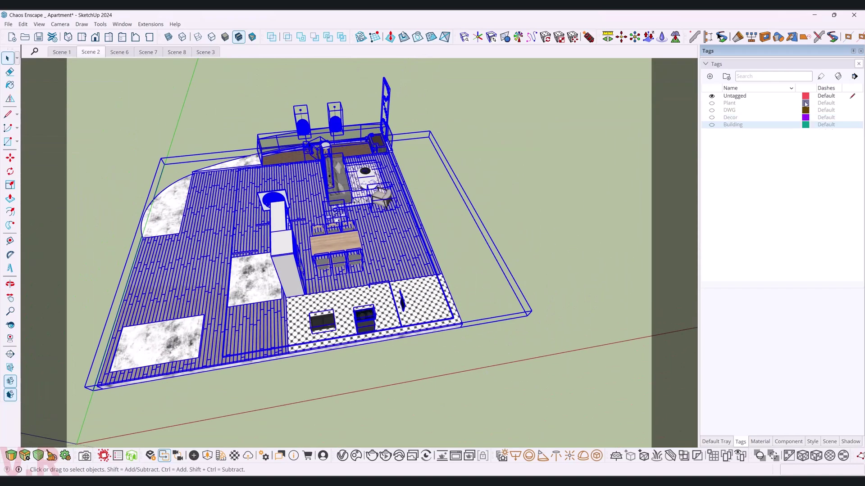
click(821, 76)
click(466, 280)
key(Delete)
mouse_move(461, 271)
middle_down()
mouse_move(392, 256)
mouse_move(376, 193)
mouse_move(320, 255)
mouse_move(250, 370)
middle_up()
key(space)
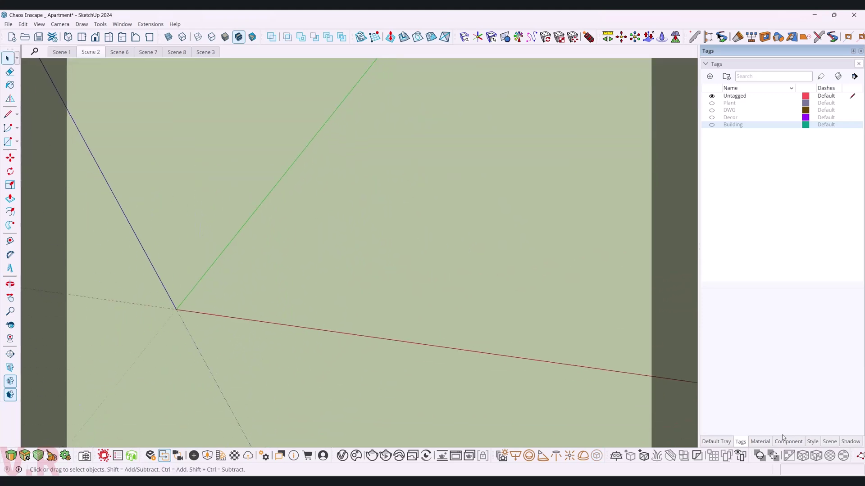
Step: Select all six scenes in the Scenes panel and delete them, confirming Yes
click(829, 442)
click(720, 97)
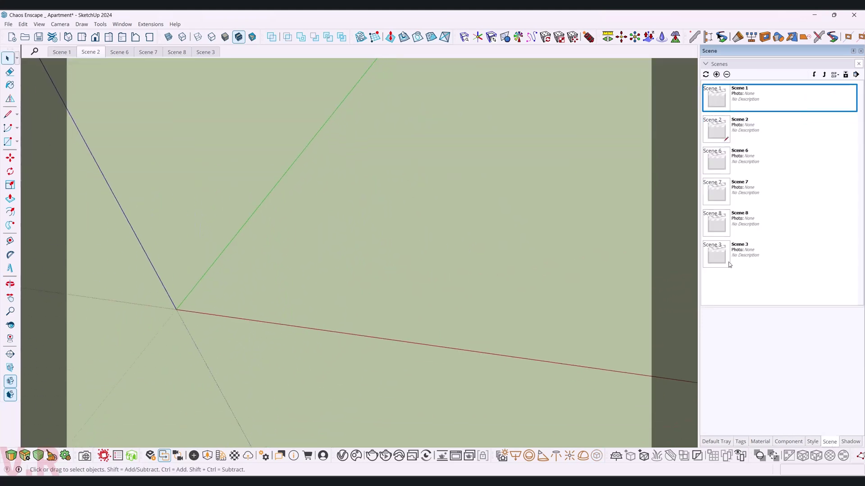
shift+click(729, 264)
click(726, 74)
click(430, 254)
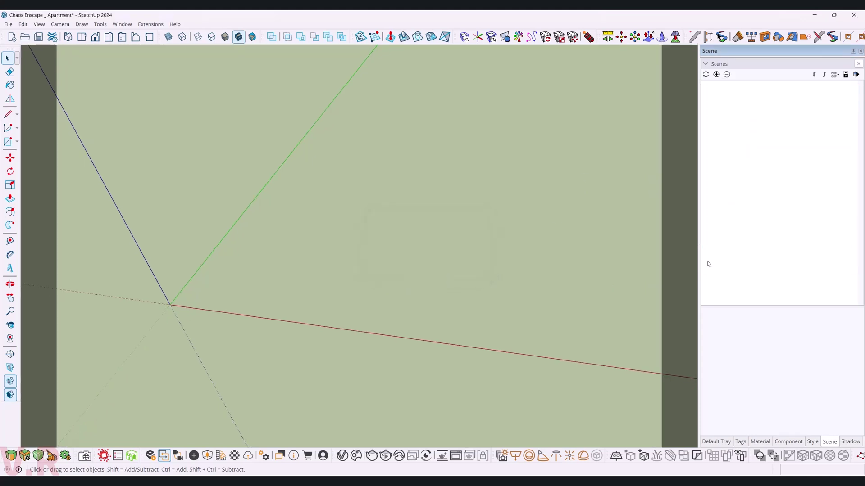
middle_drag(280, 344, 292, 304)
click(740, 442)
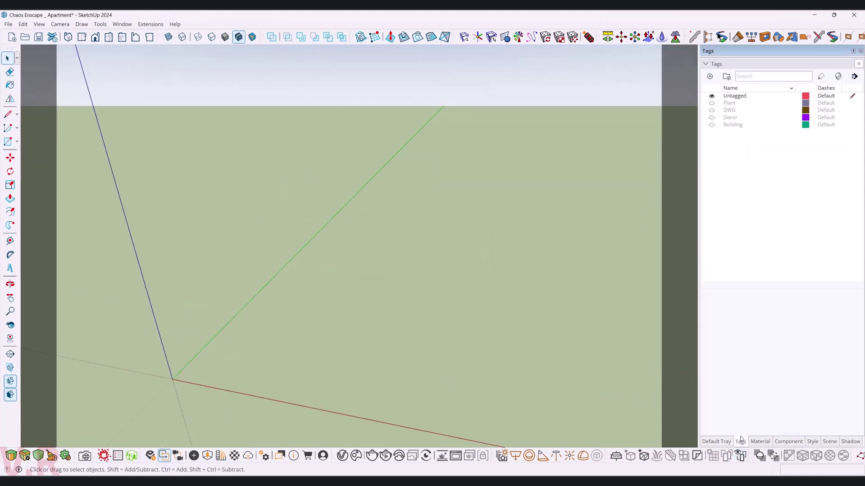
Step: Purge unused components, tags, materials and styles, removing 19 components and 3 materials
click(151, 25)
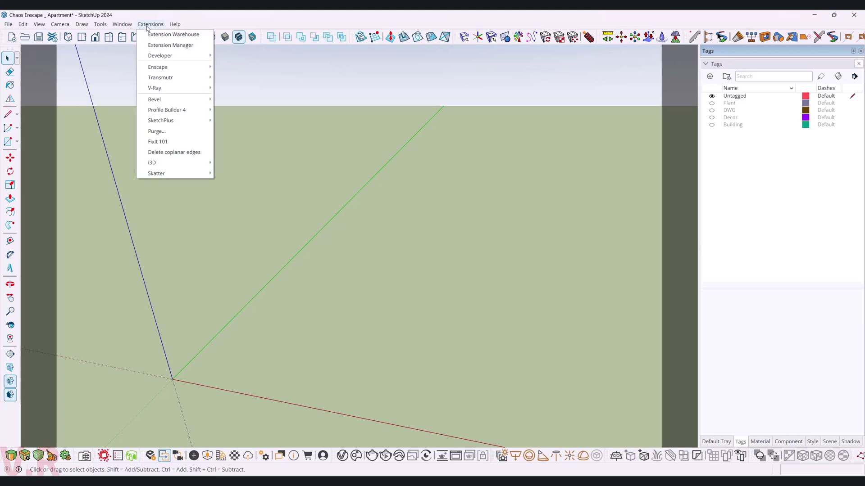
click(157, 132)
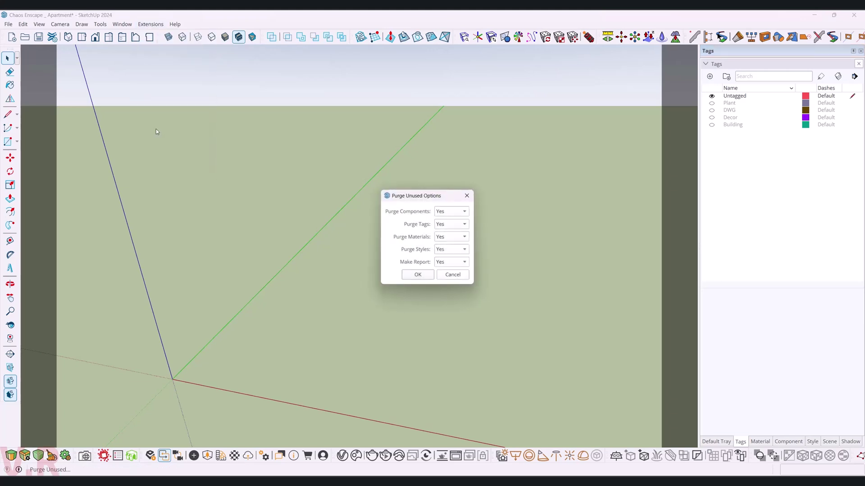
click(421, 277)
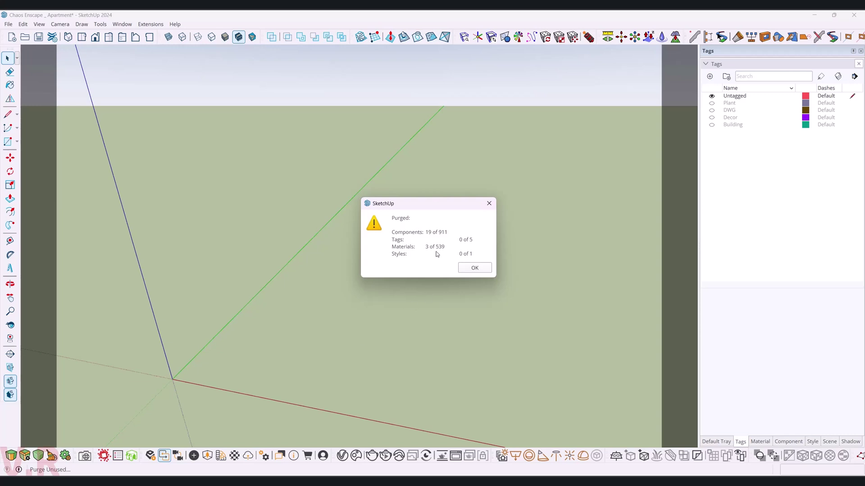
click(471, 267)
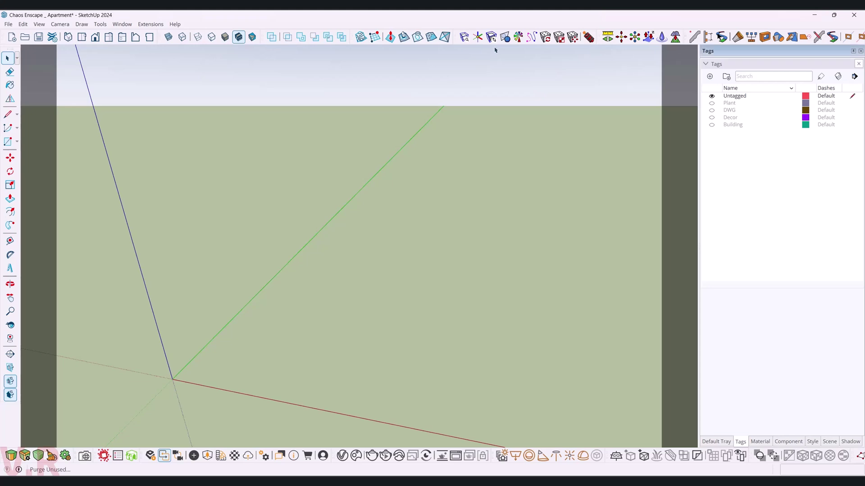
key(o)
mouse_move(284, 318)
mouse_down()
mouse_move(205, 199)
mouse_move(365, 350)
mouse_up()
Step: Toggle the Building tag off to isolate the panorama cylinder
key(space)
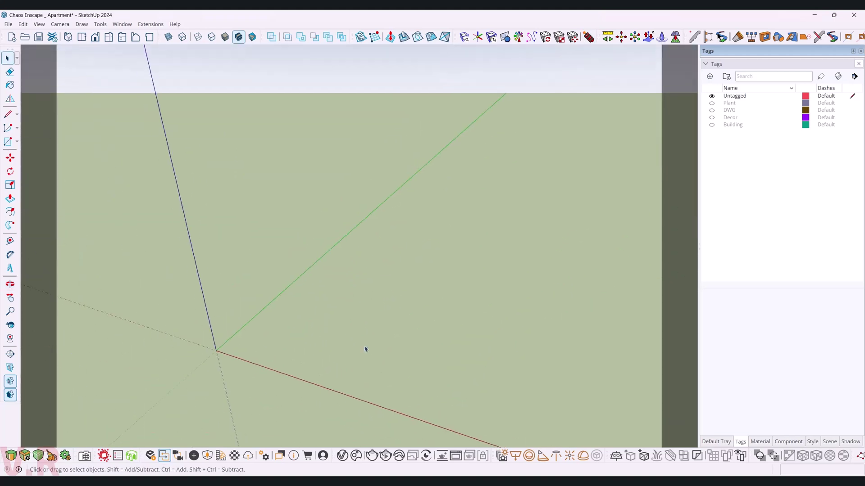
click(711, 125)
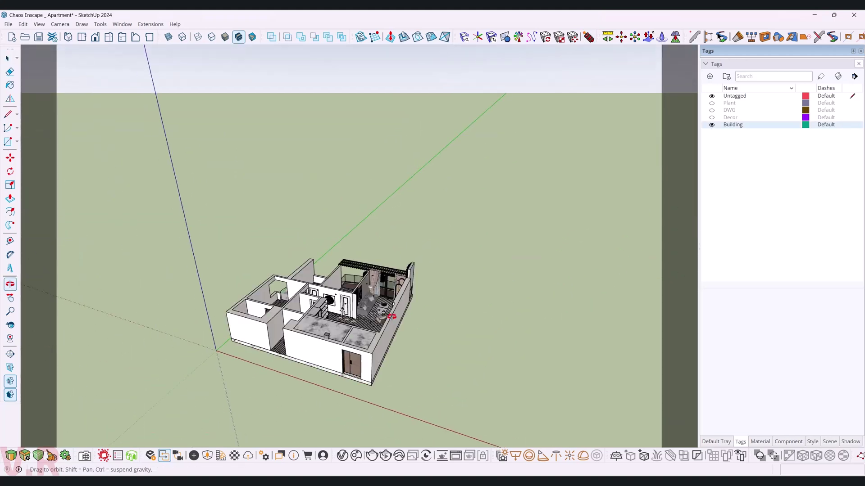
scroll(359, 338, up, 1)
scroll(359, 339, up, 1)
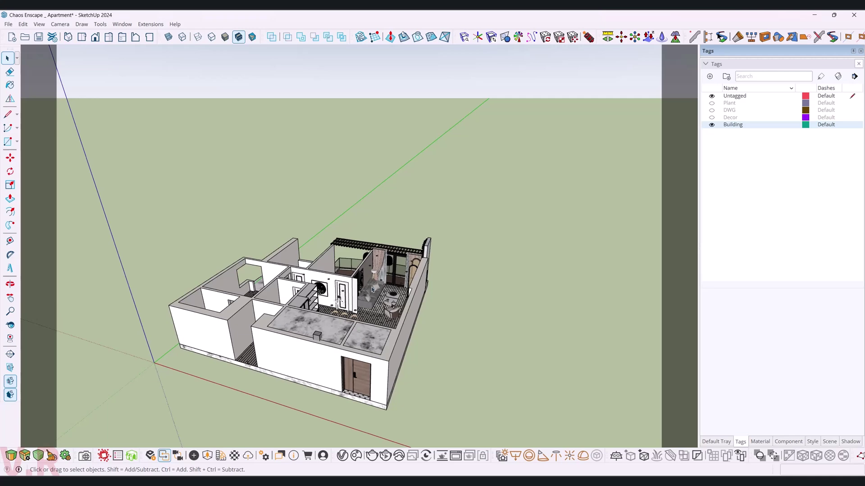
middle_drag(485, 324, 403, 296)
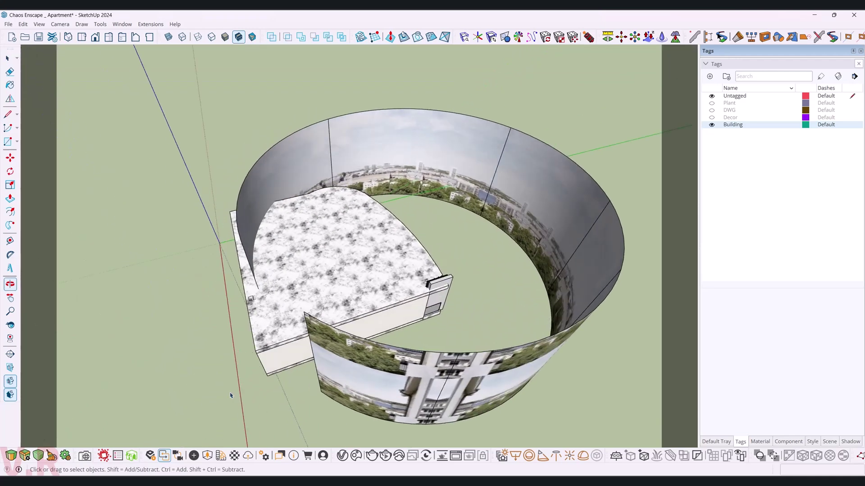
click(403, 296)
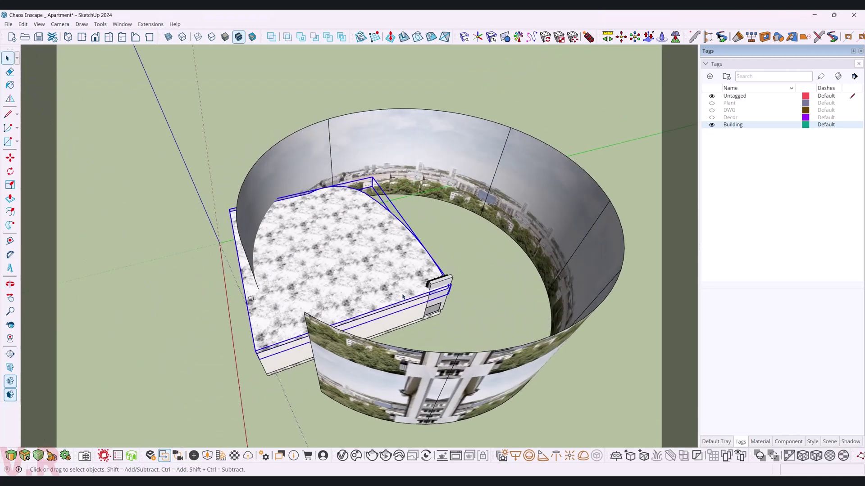
click(712, 125)
mouse_move(472, 351)
middle_down()
mouse_move(507, 298)
mouse_move(386, 270)
middle_up()
Step: Select the panorama cylinder group and remove it, with the Building tag shown again
click(394, 262)
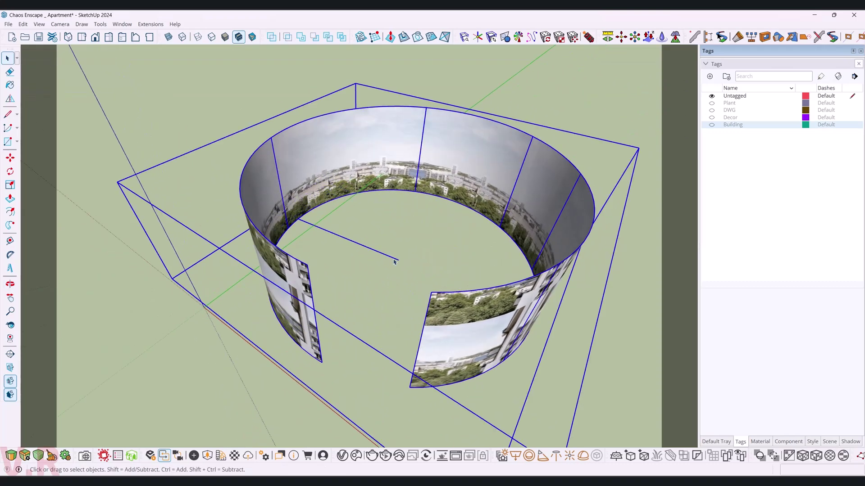
middle_drag(467, 338, 498, 143)
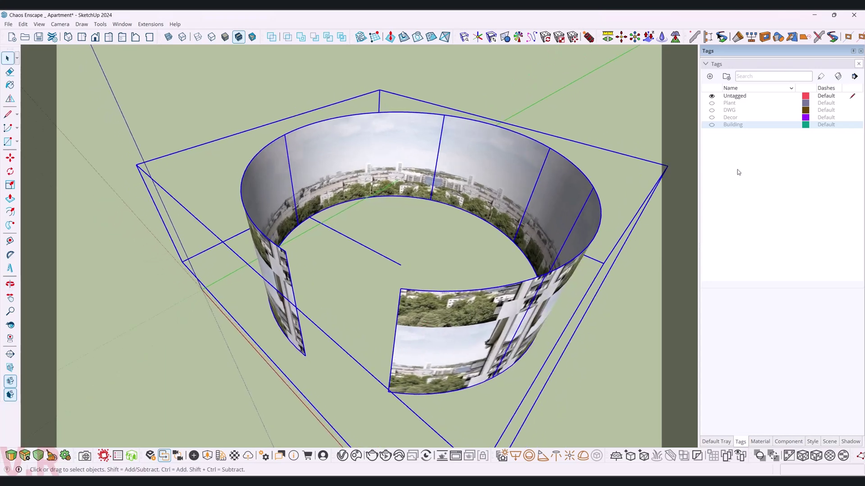
click(711, 125)
mouse_move(518, 235)
middle_down()
mouse_move(534, 207)
mouse_move(374, 268)
mouse_move(342, 295)
mouse_move(157, 137)
mouse_move(509, 254)
mouse_move(331, 318)
mouse_move(509, 223)
middle_up()
key(Delete)
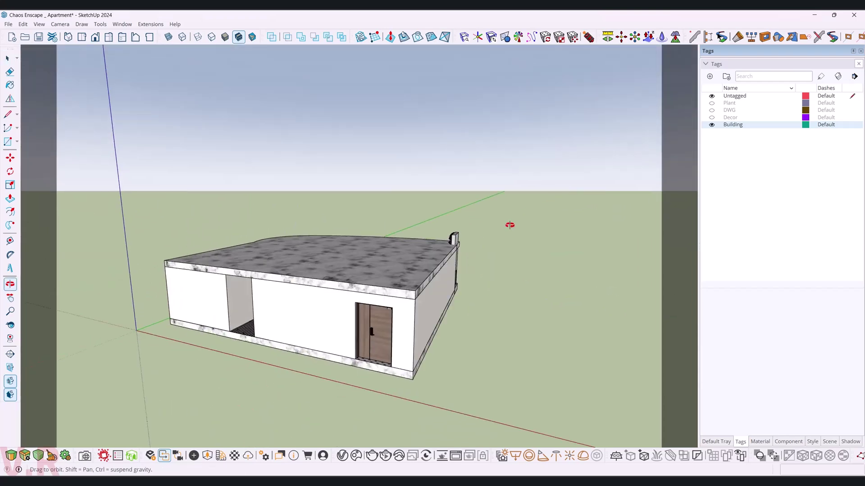
Step: Zoom and orbit down to eye level inside the apartment by the door
scroll(509, 224, up, 3)
scroll(409, 272, up, 3)
mouse_move(409, 272)
middle_down()
mouse_move(440, 285)
mouse_move(357, 427)
middle_up()
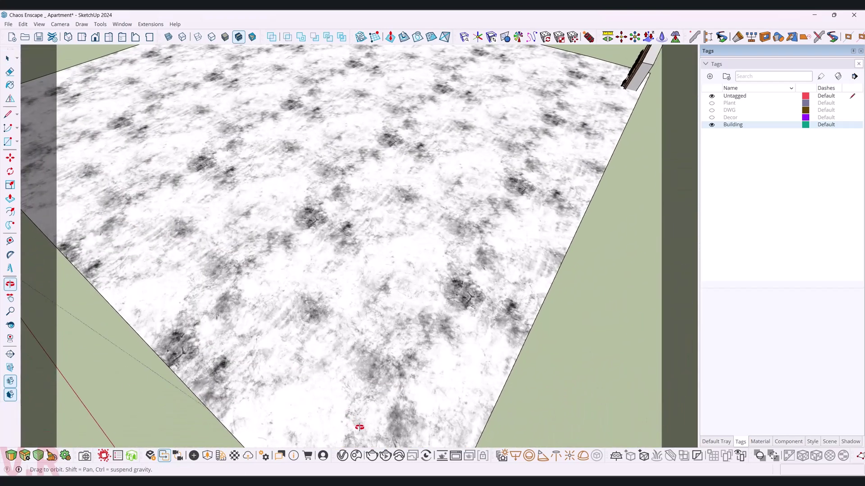
scroll(340, 328, up, 3)
scroll(341, 328, up, 3)
scroll(340, 328, down, 5)
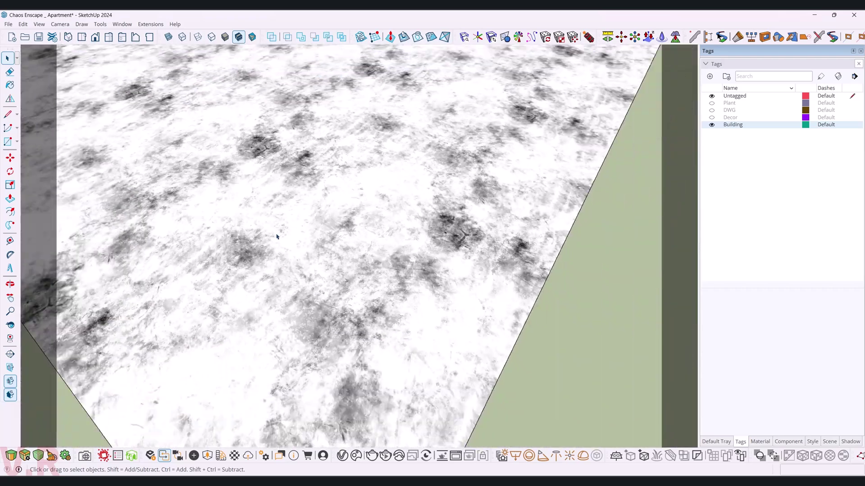
mouse_move(276, 231)
middle_down()
mouse_move(425, 207)
mouse_move(471, 266)
mouse_move(109, 188)
middle_up()
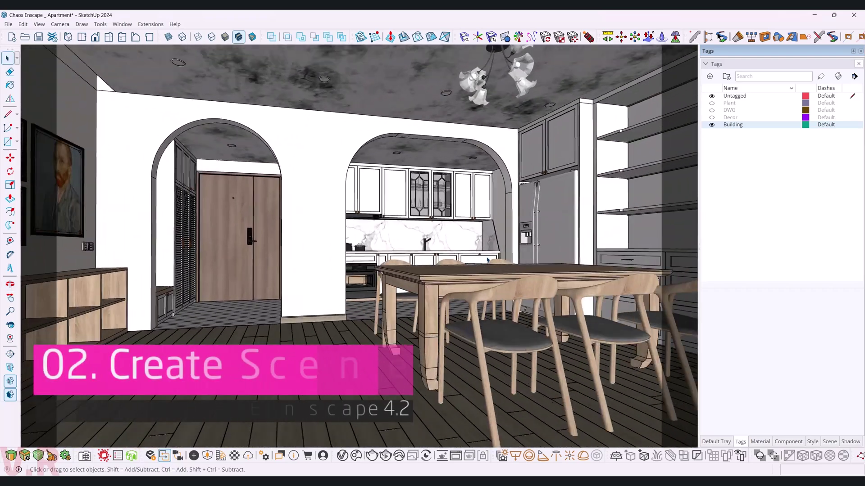
Step: Set the V-Ray Render Output to 16:9 Widescreen, 1920 × 1080, viewing the kitchen cabinets
scroll(469, 226, up, 3)
mouse_move(469, 225)
mouse_down()
mouse_move(589, 280)
mouse_move(289, 312)
mouse_move(608, 297)
mouse_up()
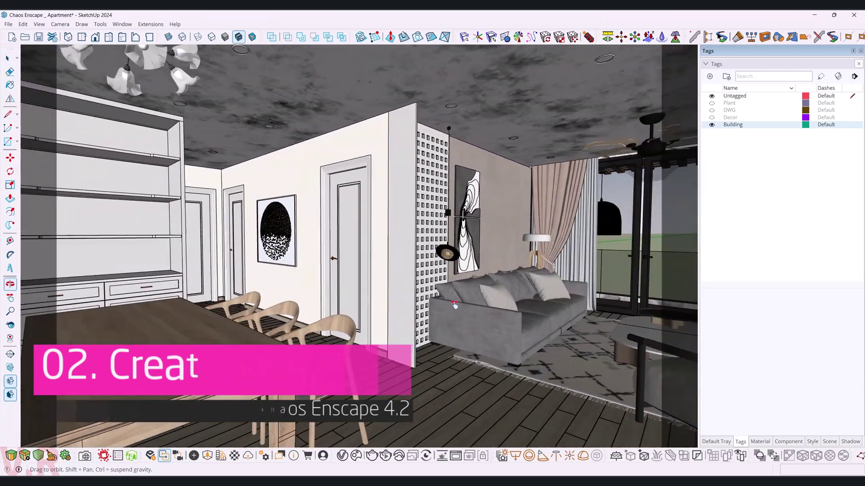
key(space)
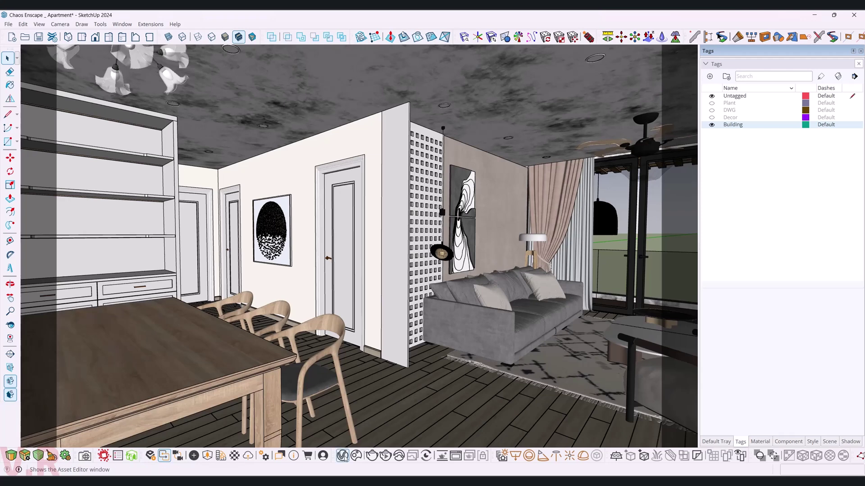
click(342, 456)
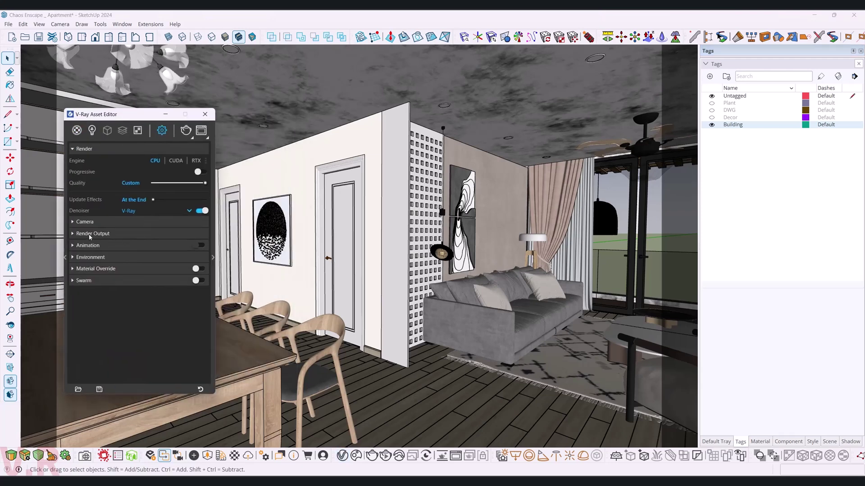
click(90, 234)
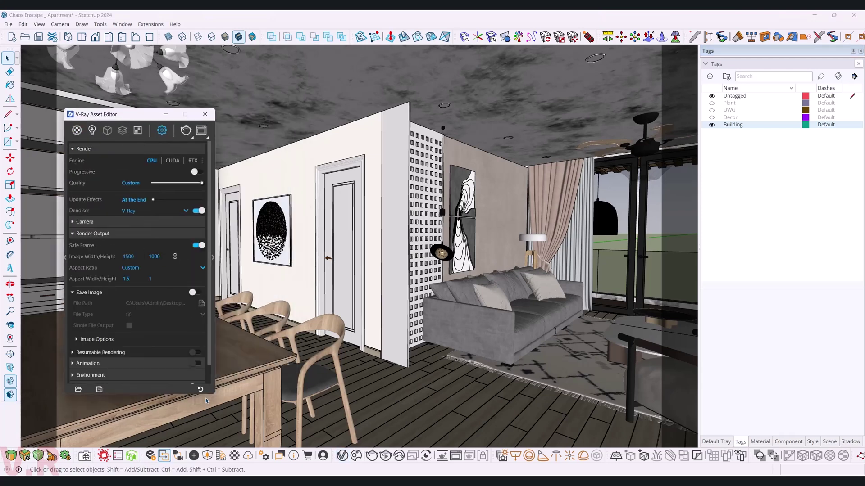
click(141, 267)
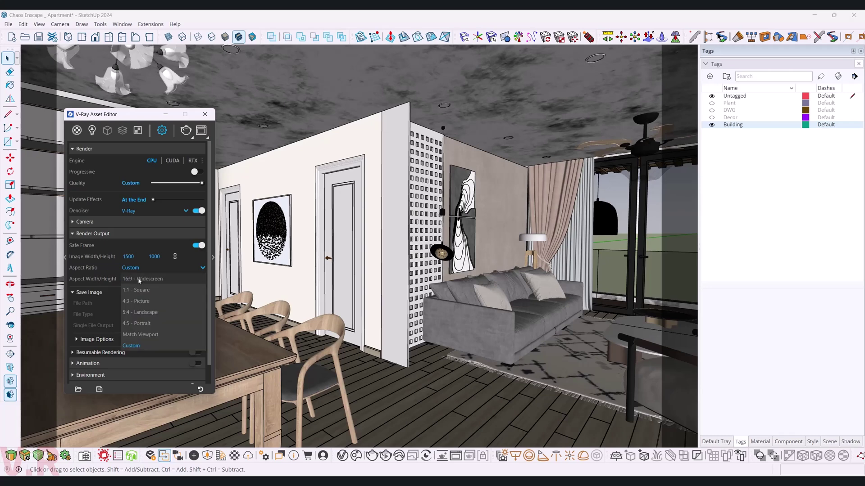
click(139, 280)
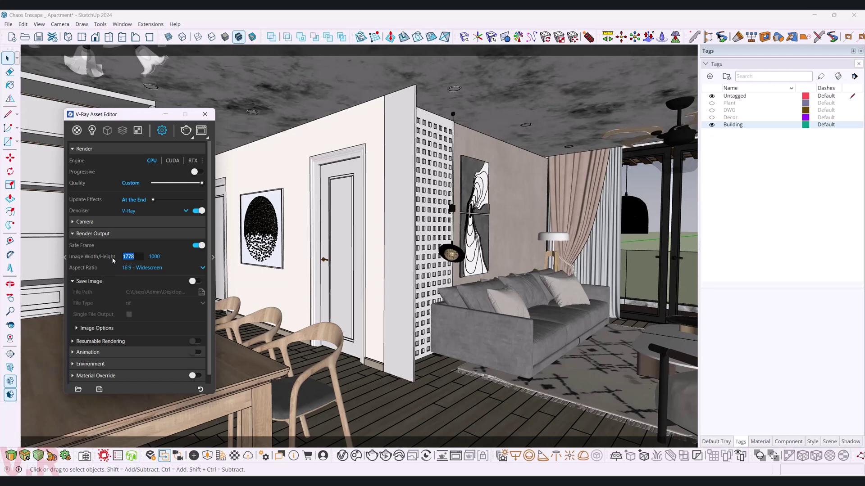
text(0)
key(Return)
click(205, 114)
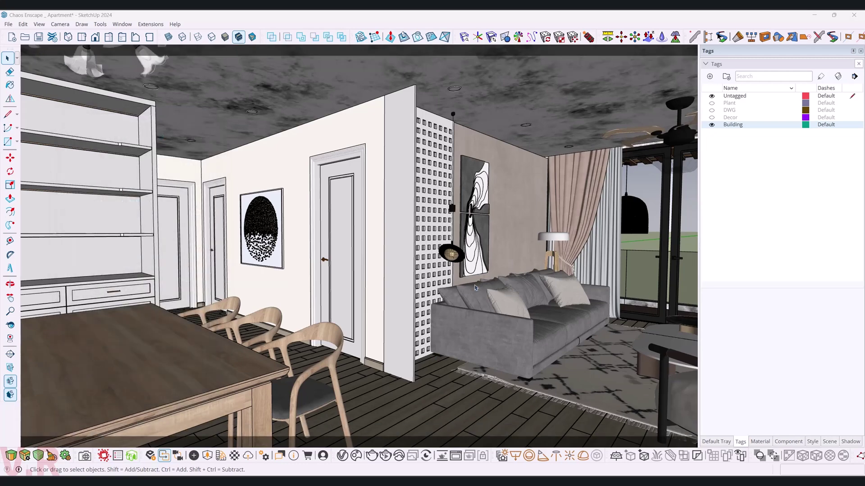
Step: Orbit out to a top-down view of the dining and living areas
mouse_move(476, 287)
middle_down()
mouse_move(473, 318)
mouse_move(365, 387)
middle_up()
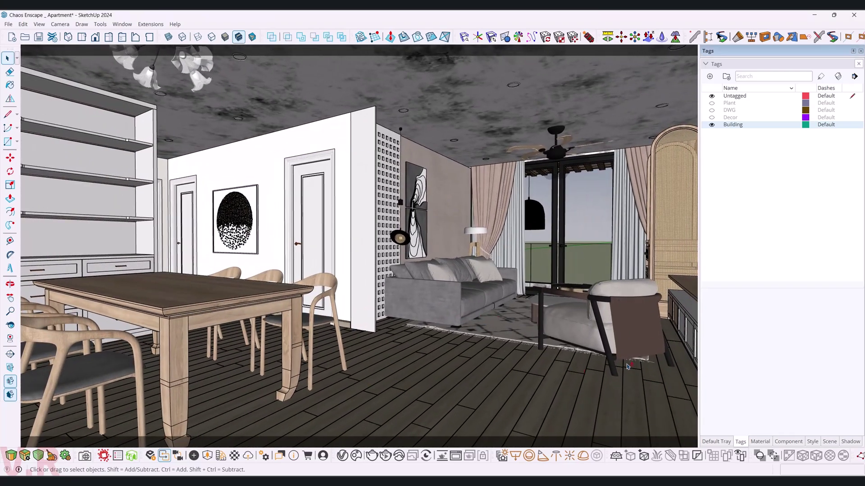
middle_drag(627, 367, 556, 355)
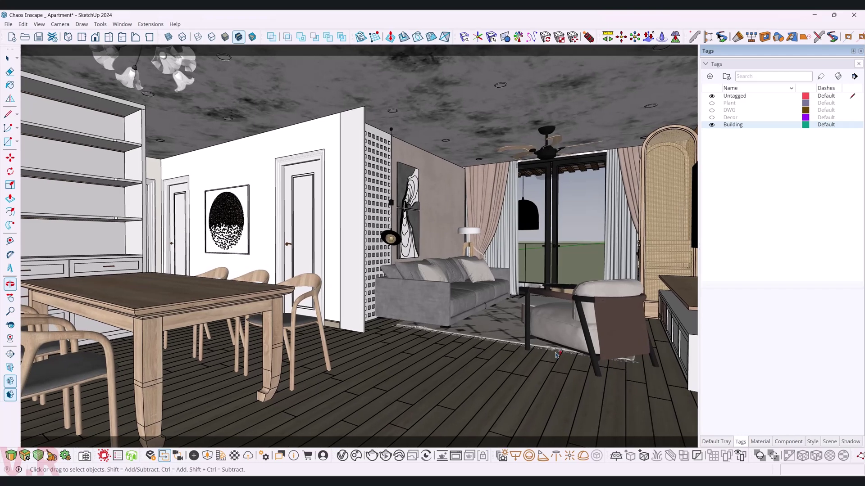
scroll(82, 393, up, 5)
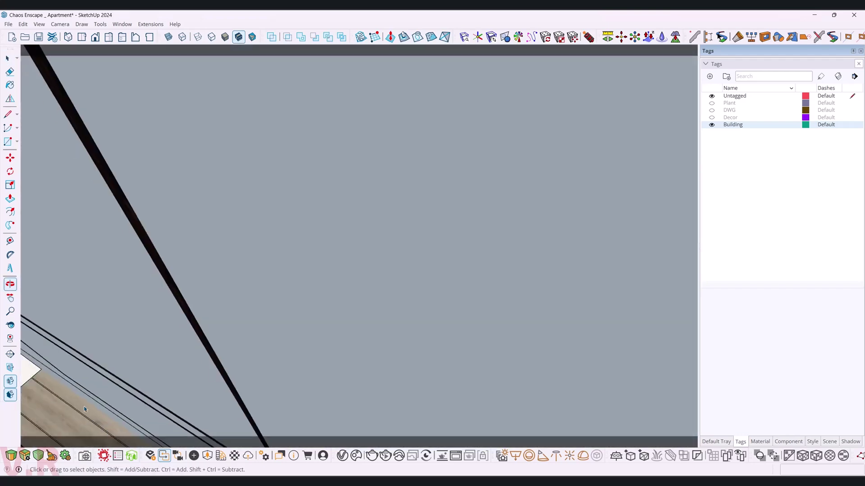
middle_drag(84, 409, 195, 363)
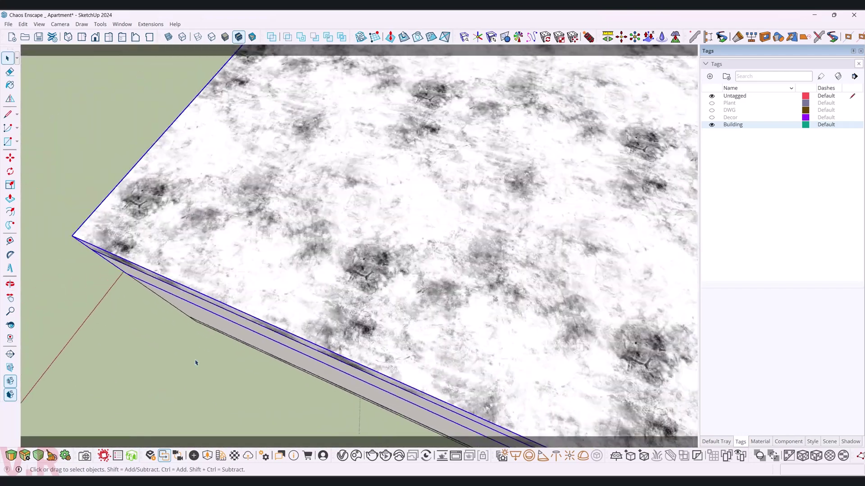
scroll(255, 266, down, 5)
middle_drag(255, 266, 121, 296)
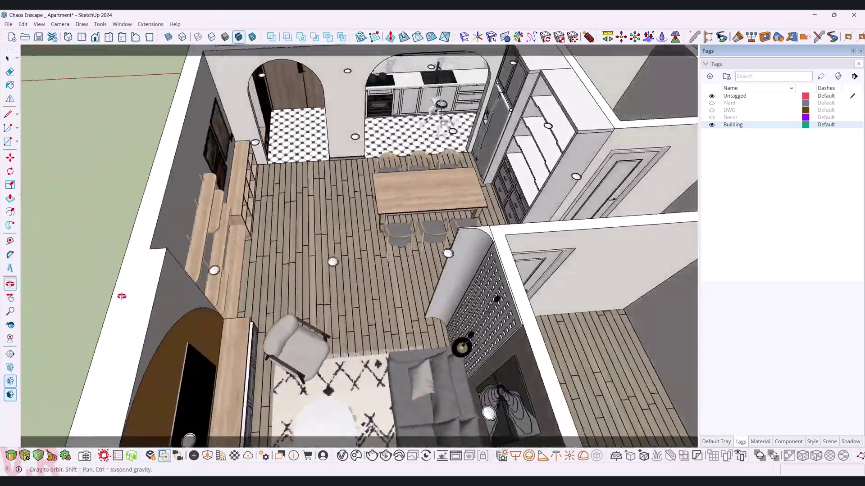
drag(122, 297, 525, 325)
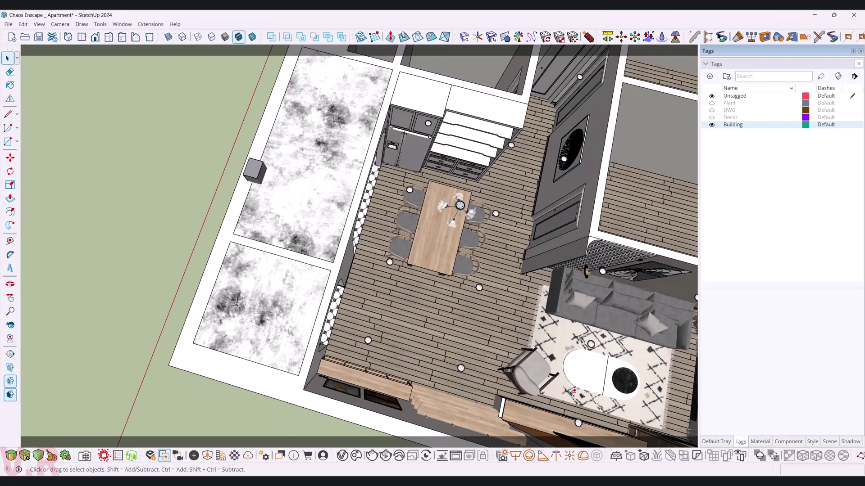
middle_drag(525, 325, 191, 351)
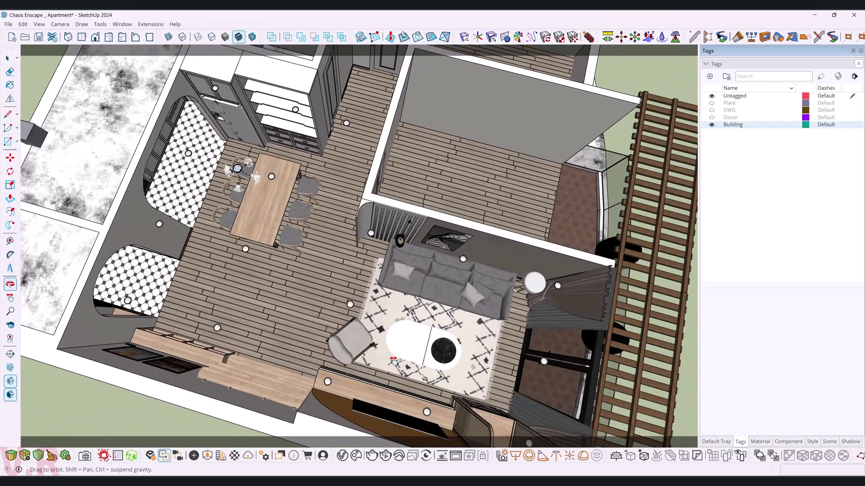
Step: Try a camera position in the dining area, then return to a near top-down view
click(10, 338)
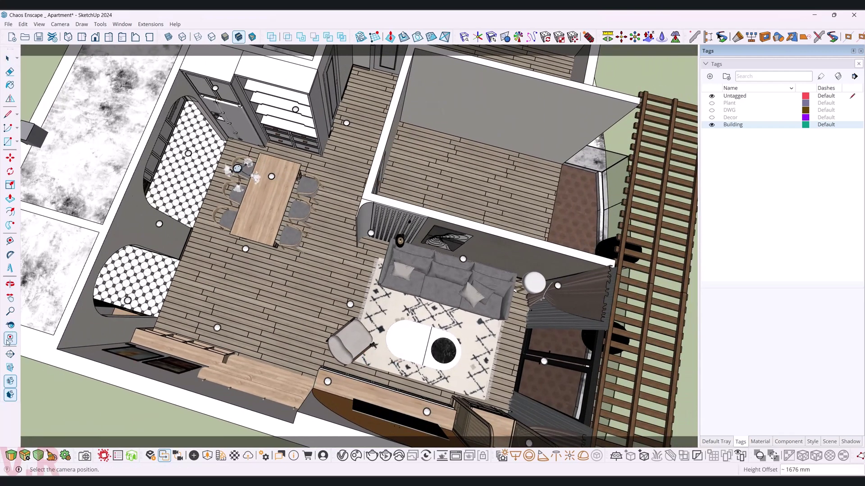
click(116, 293)
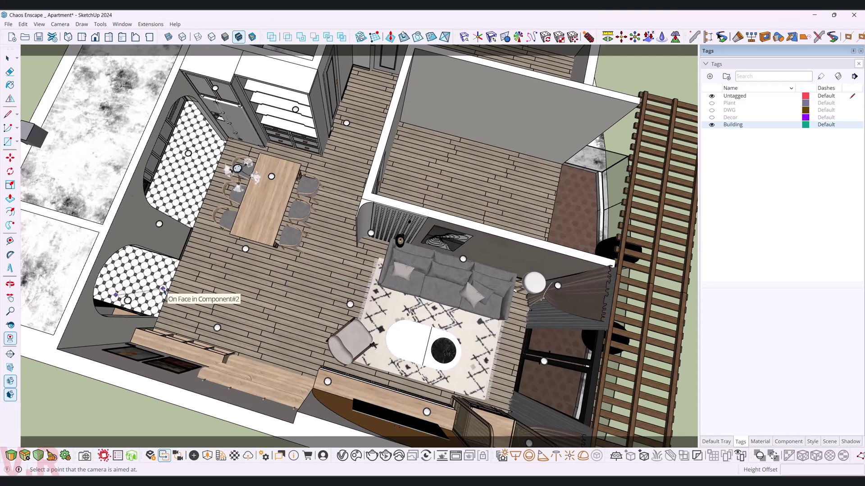
click(163, 290)
key(o)
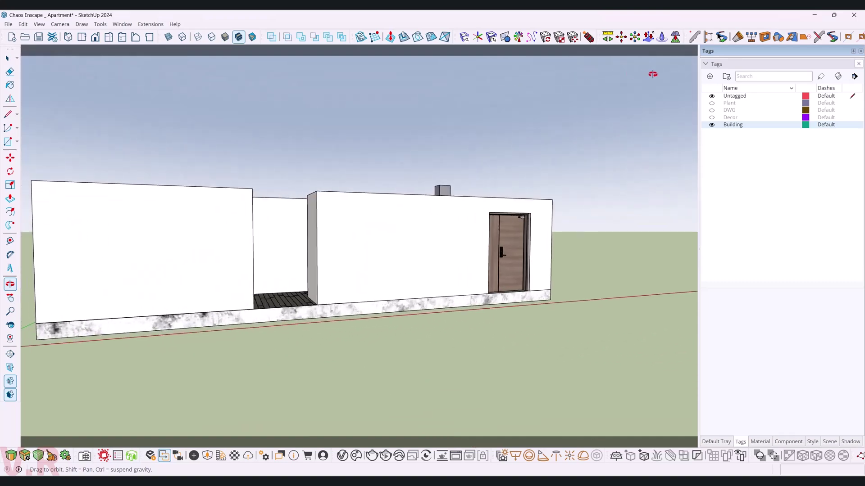
drag(652, 74, 83, 416)
key(space)
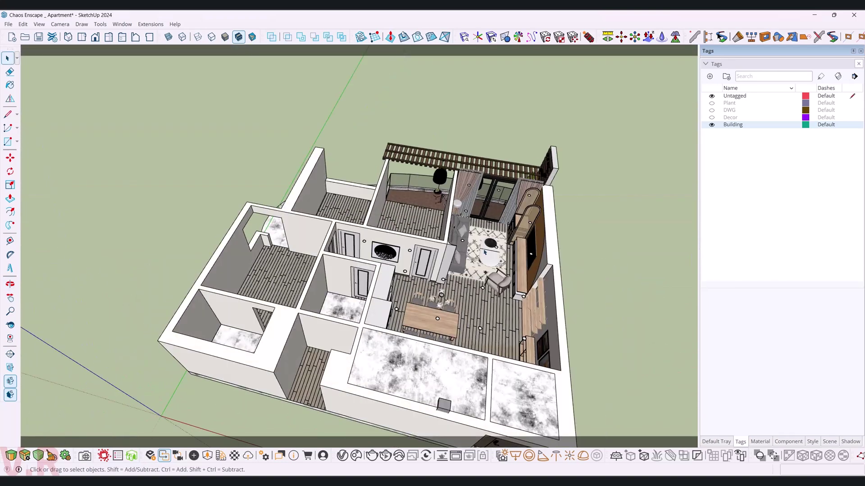
scroll(317, 383, up, 5)
middle_drag(317, 383, 310, 350)
scroll(311, 350, up, 3)
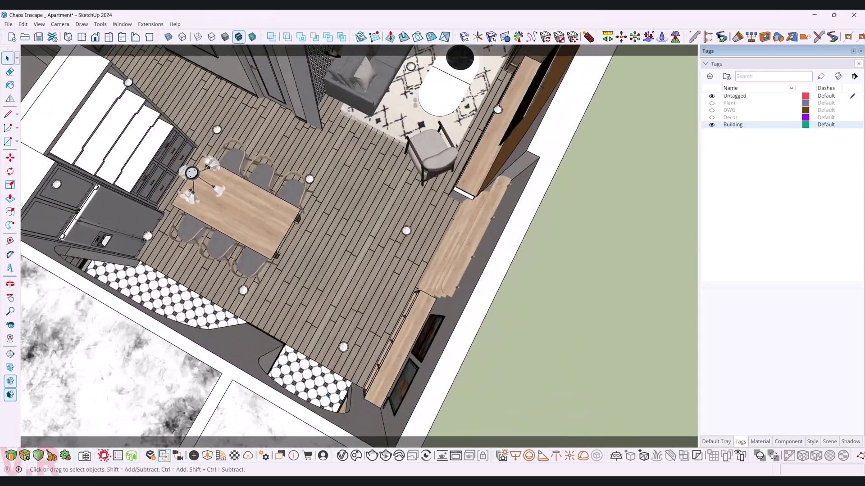
Step: Stand the camera on the tiled floor at 1400 mm eye height, aimed into the room
key(c)
drag(327, 404, 330, 375)
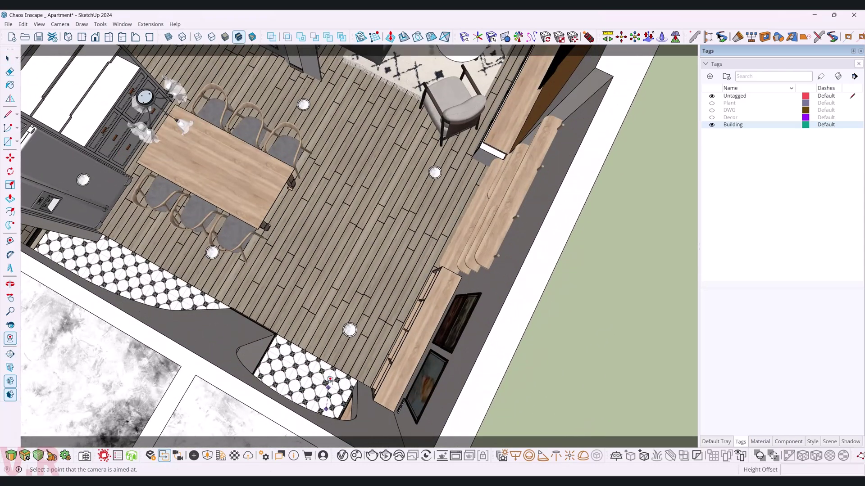
click(328, 369)
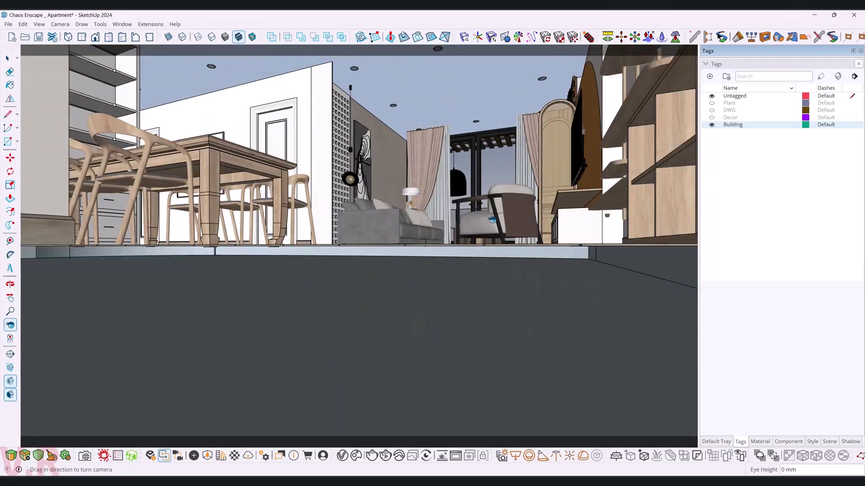
text(0)
key(Return)
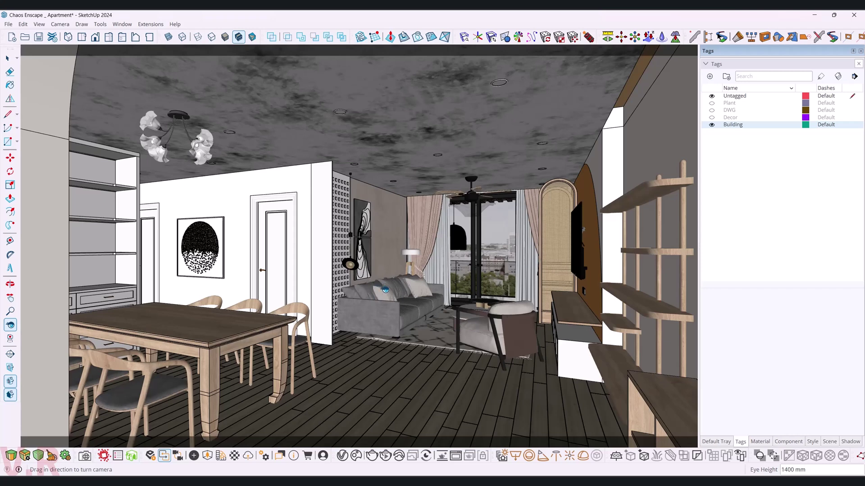
Step: Narrow the camera's field of view from 85 to 60 degrees
click(10, 312)
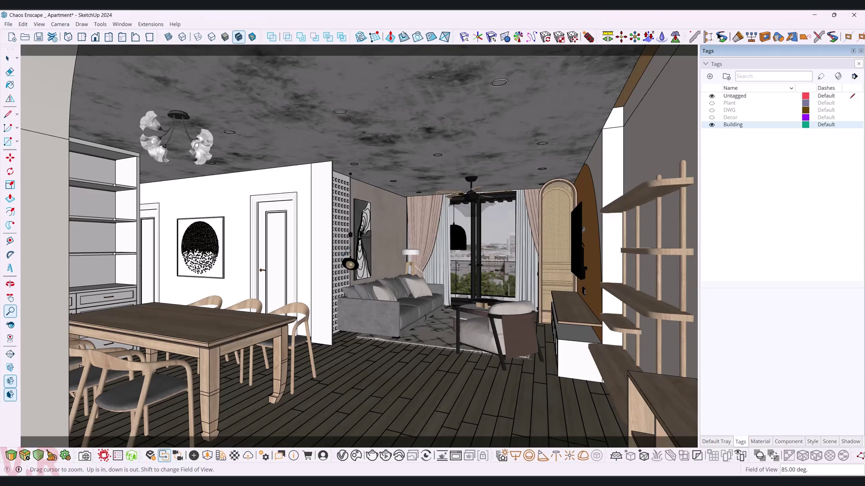
text(60)
key(Return)
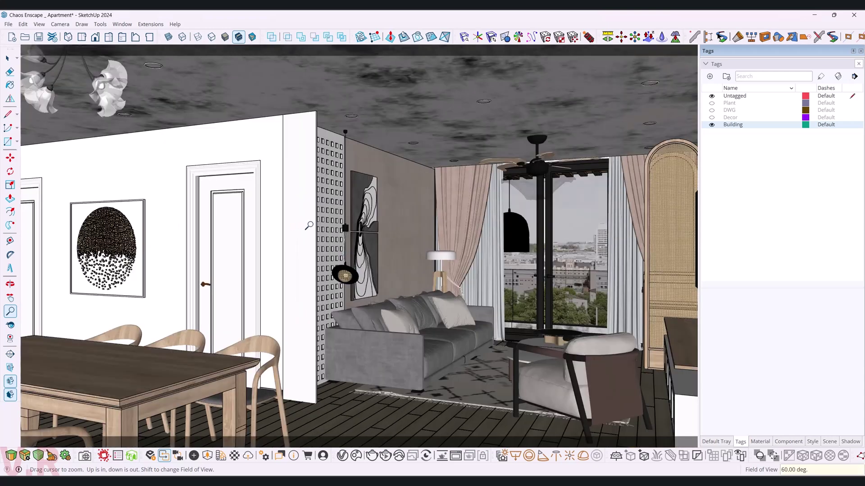
scroll(309, 226, up, 10)
Step: Place a section plane on the apartment's front wall, accepting its default name
key(space)
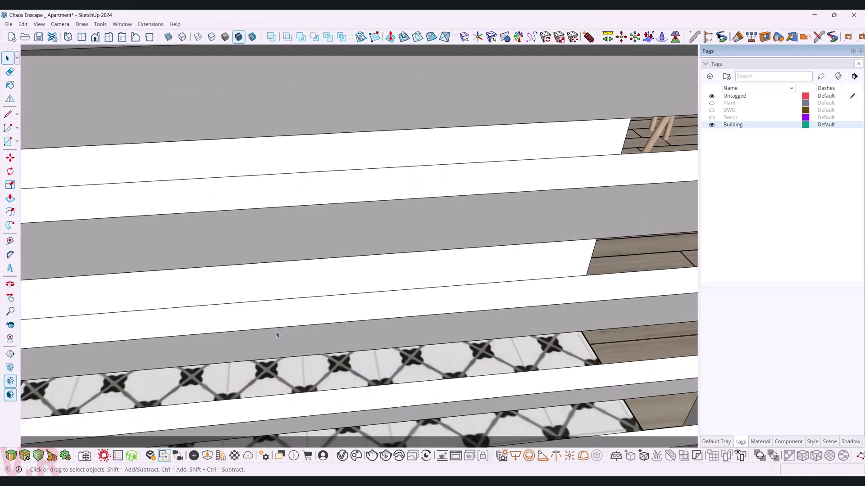
mouse_move(277, 335)
middle_down()
mouse_move(495, 231)
mouse_move(683, 266)
mouse_move(540, 274)
mouse_move(191, 353)
middle_up()
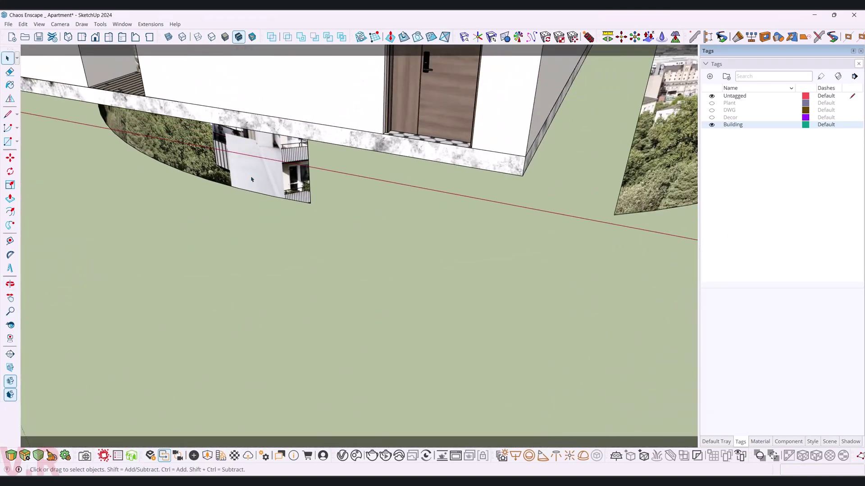
middle_drag(254, 179, 372, 366)
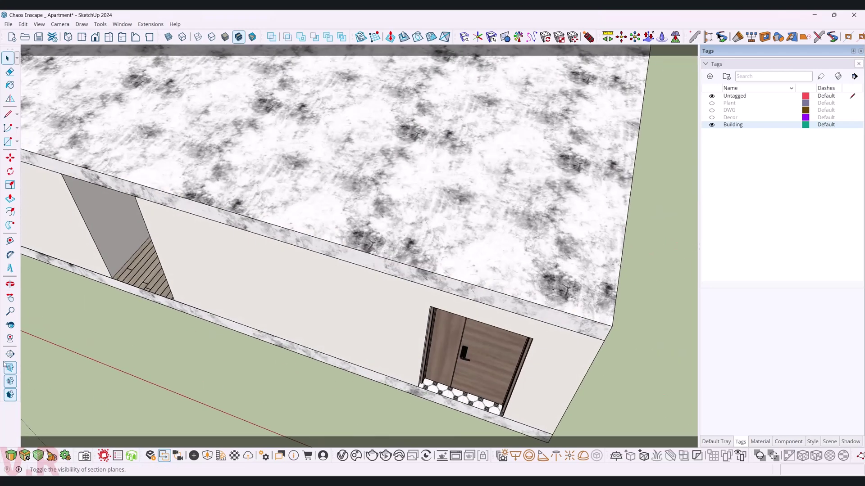
click(10, 356)
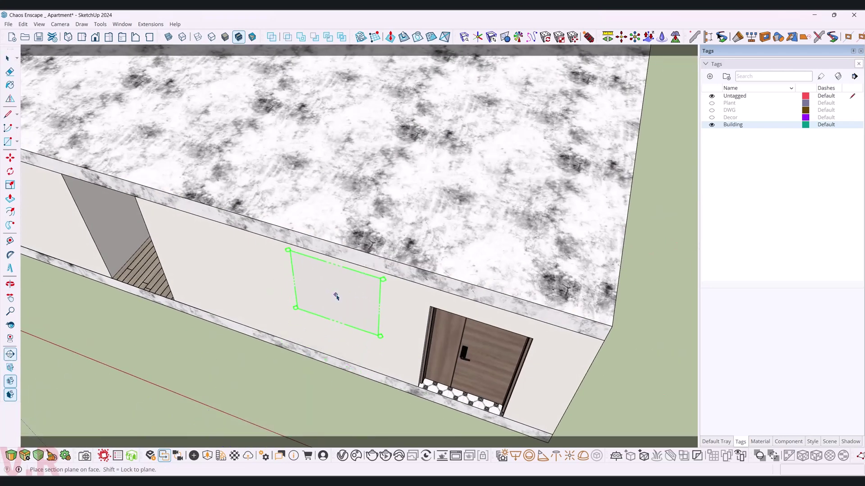
click(414, 317)
click(468, 267)
scroll(242, 221, down, 5)
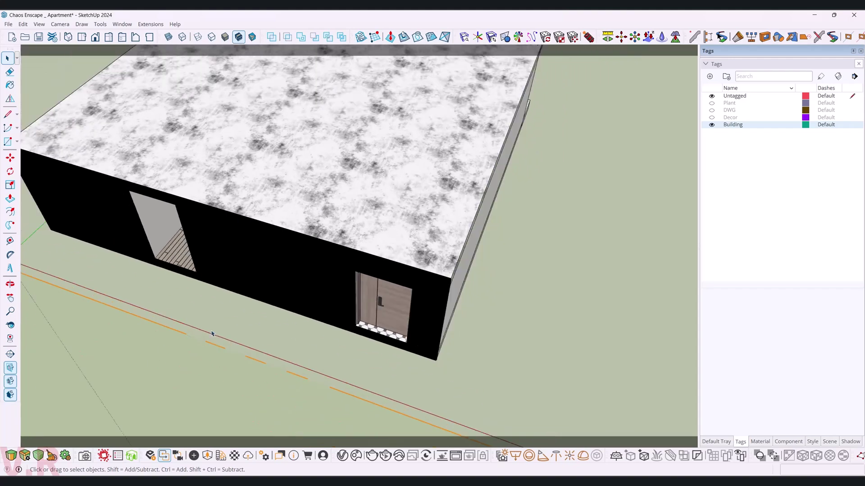
middle_drag(242, 221, 161, 342)
scroll(161, 342, down, 3)
Step: Move the section plane 628 mm into the building, hide section planes, and return inside
key(m)
click(154, 362)
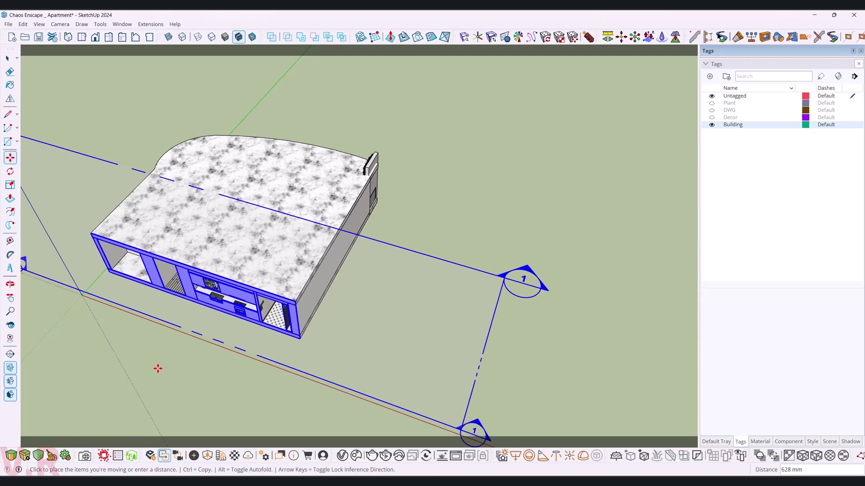
click(154, 370)
mouse_move(241, 342)
middle_down()
mouse_move(403, 141)
mouse_move(424, 129)
middle_up()
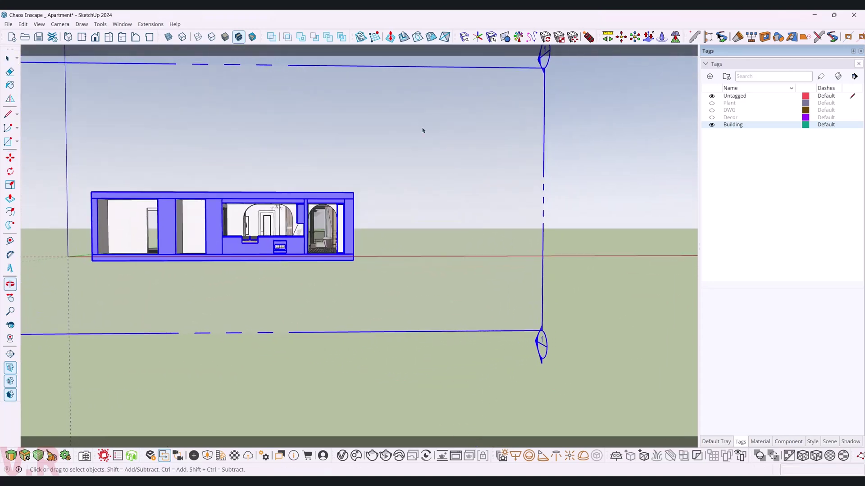
click(647, 157)
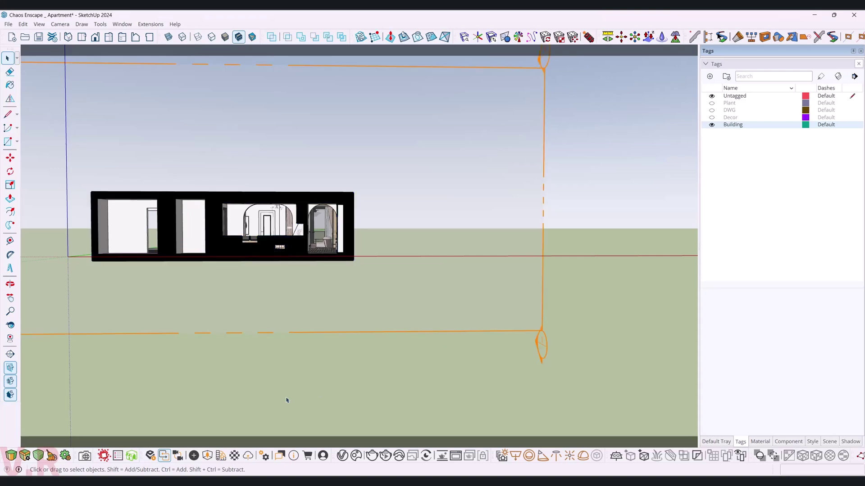
click(10, 367)
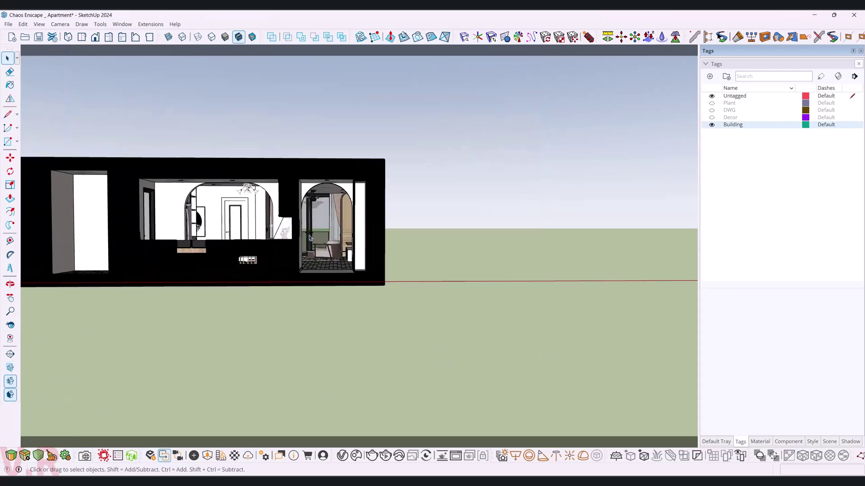
scroll(339, 225, up, 10)
mouse_move(288, 252)
middle_down()
mouse_move(247, 267)
mouse_move(397, 286)
middle_up()
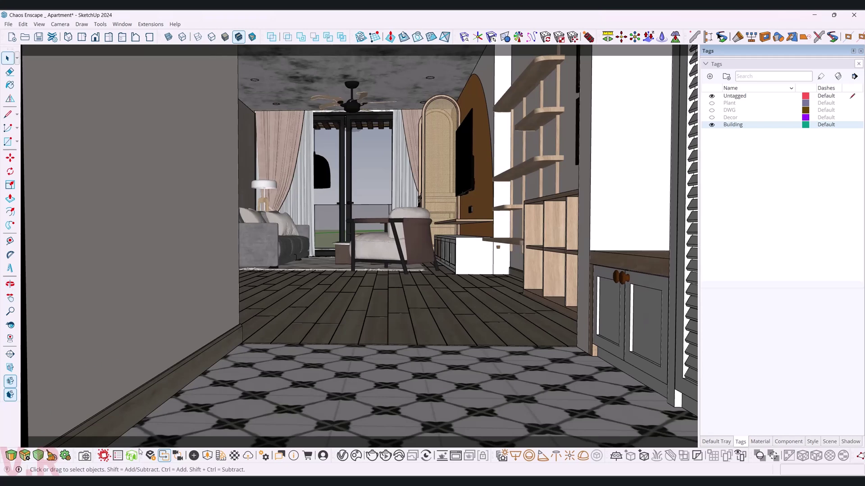
Step: Stand the camera on the hallway tiles at 1400 mm eye height, then zoom and pan
click(10, 338)
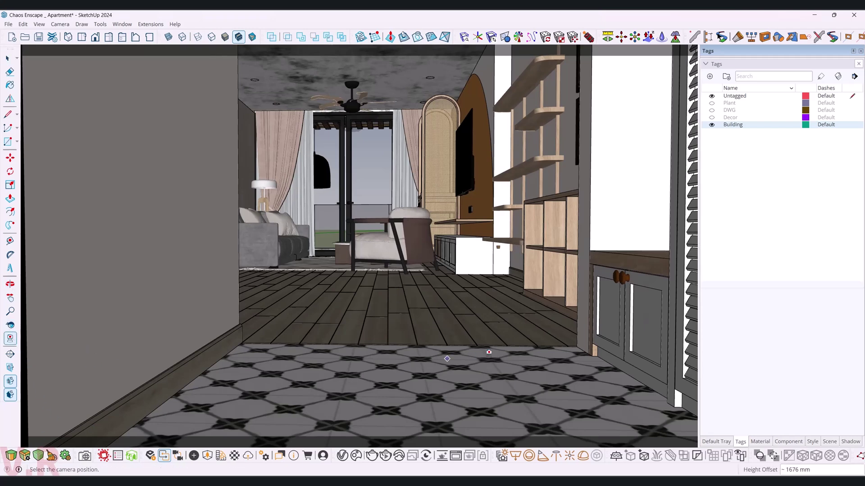
drag(580, 356, 280, 293)
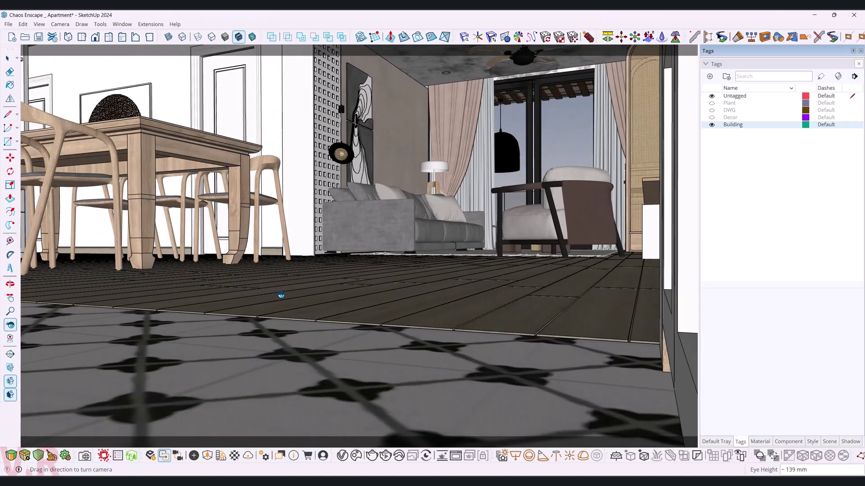
key(Return)
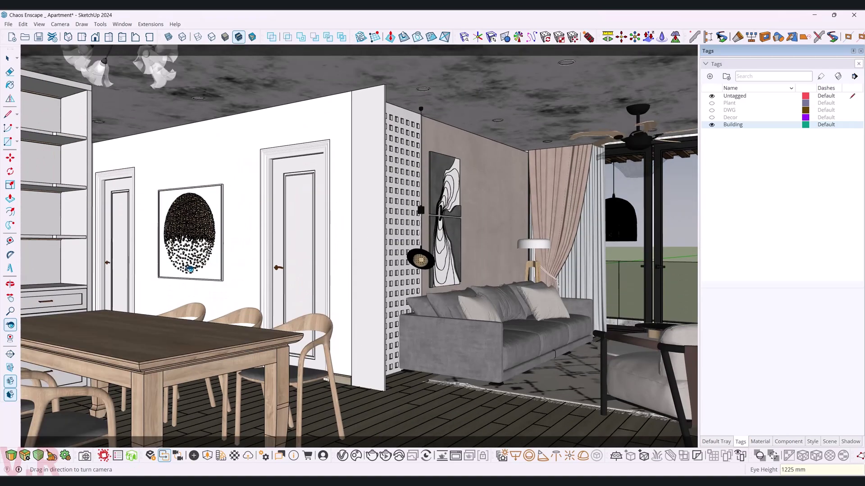
key(z)
scroll(387, 292, up, 3)
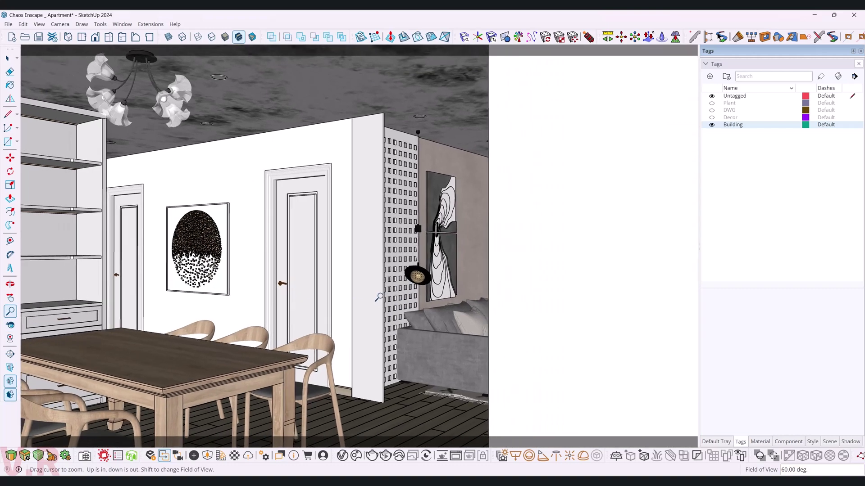
click(10, 297)
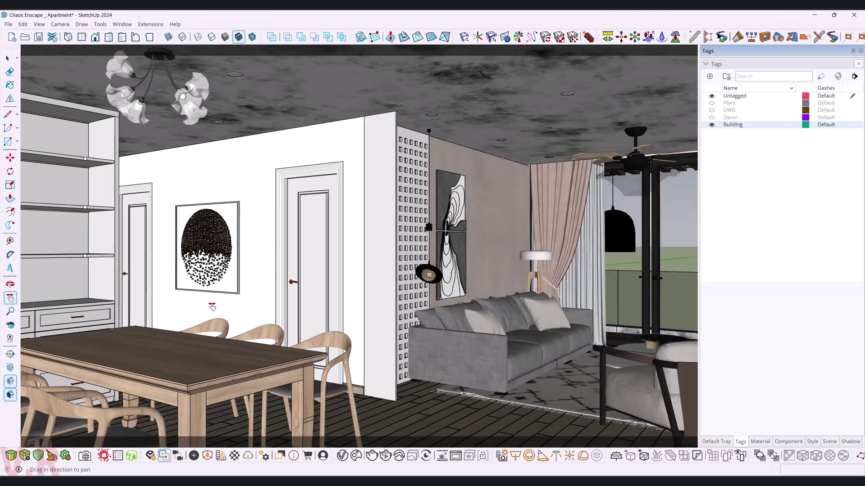
drag(203, 308, 217, 306)
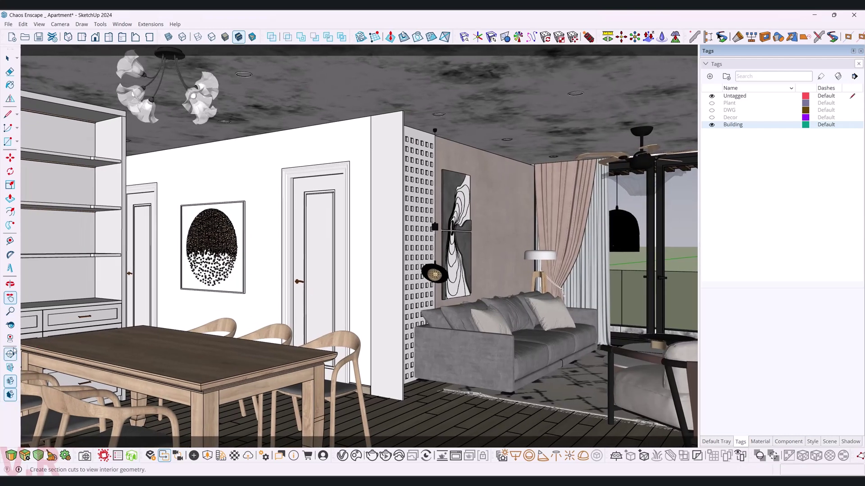
click(10, 312)
drag(433, 288, 431, 282)
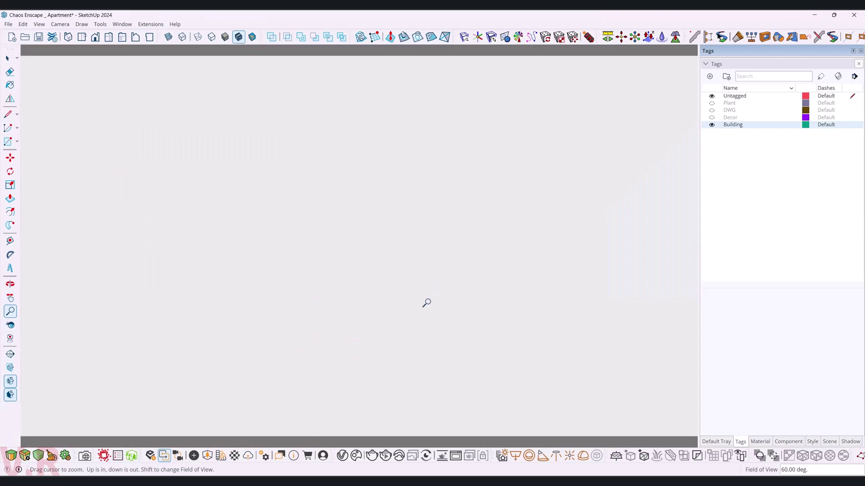
Step: Push the section plane about 1309 mm deeper so it cuts through the dining room
key(h)
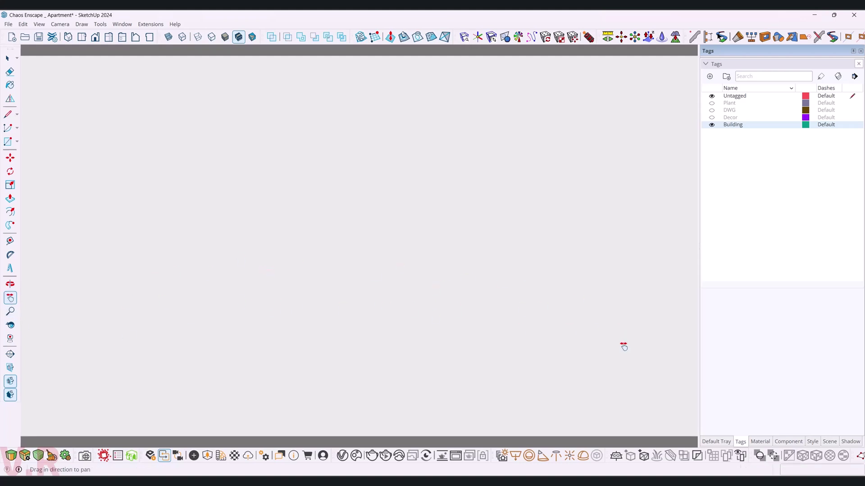
key(space)
click(10, 283)
mouse_move(182, 352)
mouse_down()
mouse_move(96, 394)
mouse_move(318, 300)
mouse_move(483, 243)
mouse_move(401, 259)
mouse_move(504, 227)
mouse_move(239, 301)
mouse_move(417, 333)
mouse_move(277, 270)
mouse_move(243, 283)
mouse_move(505, 290)
mouse_move(618, 325)
mouse_move(494, 365)
mouse_up()
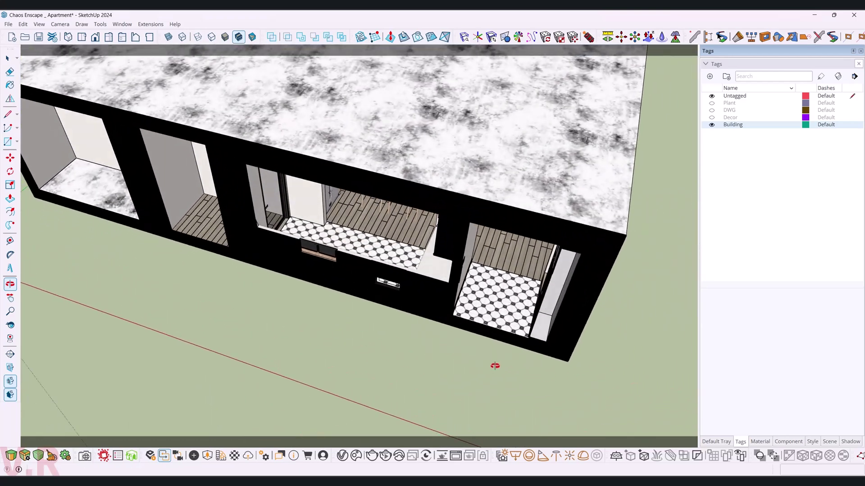
key(space)
scroll(221, 295, down, 5)
click(198, 320)
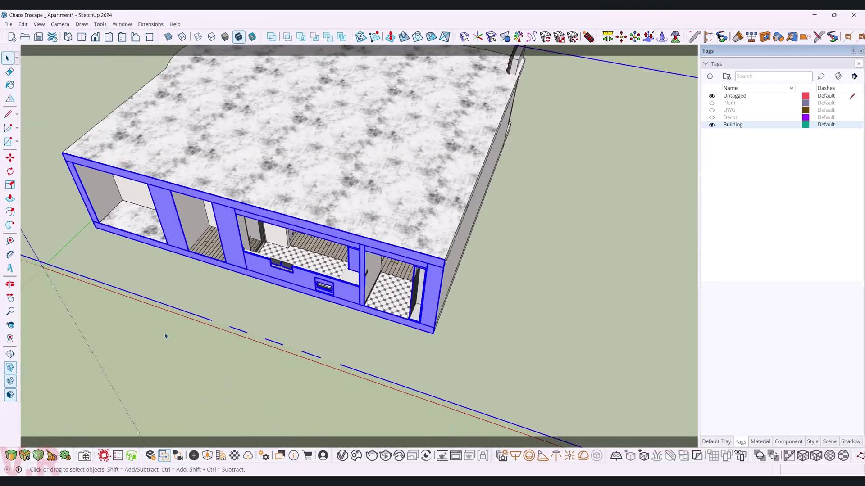
key(m)
click(164, 342)
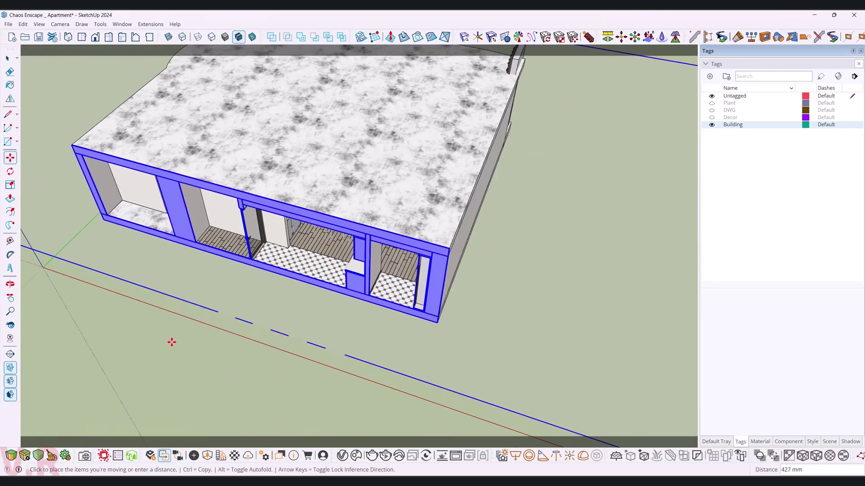
click(190, 316)
key(space)
click(321, 363)
Step: Orbit down to an eye-level view inside the dining and living room
scroll(411, 197, up, 3)
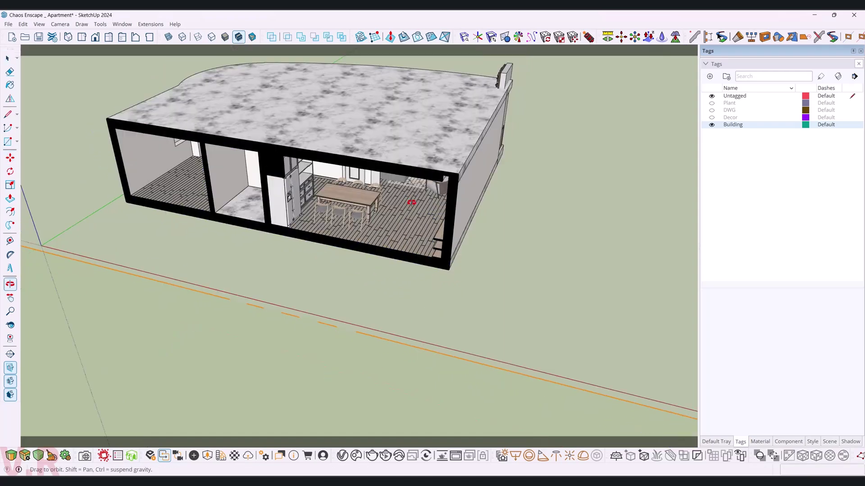
scroll(383, 180, up, 3)
scroll(367, 156, up, 5)
middle_drag(368, 155, 291, 136)
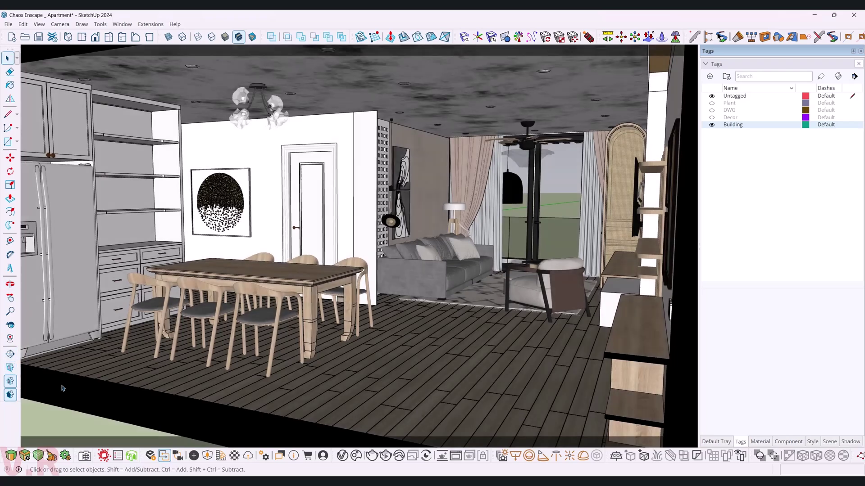
Step: Position the camera inside the room facing the dining table at 1400 mm eye height
mouse_move(261, 250)
middle_down()
mouse_move(309, 296)
mouse_move(290, 268)
mouse_move(43, 396)
middle_up()
scroll(289, 268, down, 5)
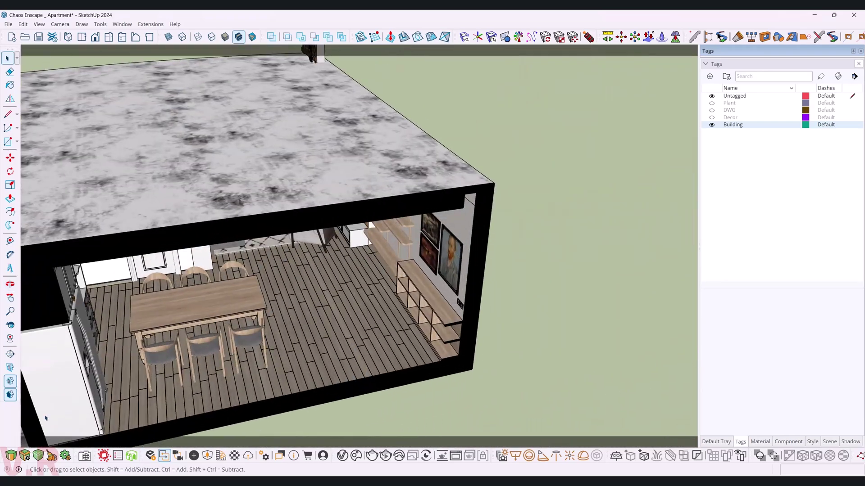
click(10, 338)
scroll(387, 364, up, 3)
scroll(387, 364, up, 2)
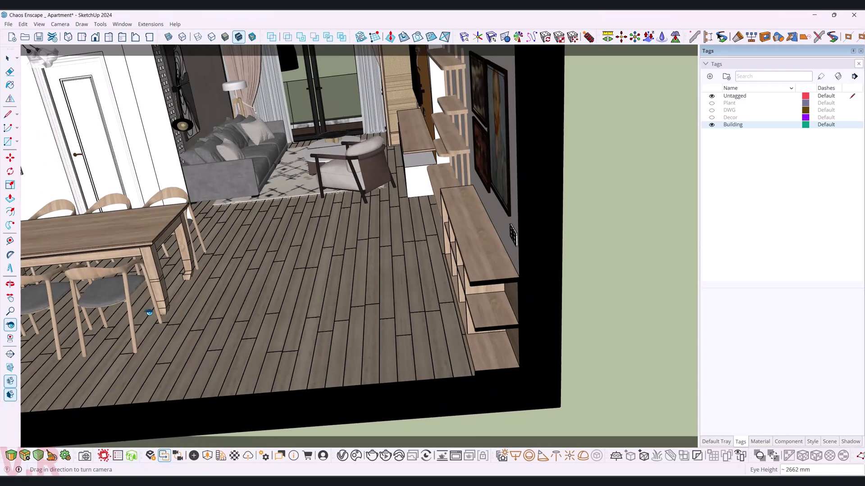
drag(277, 336, 147, 315)
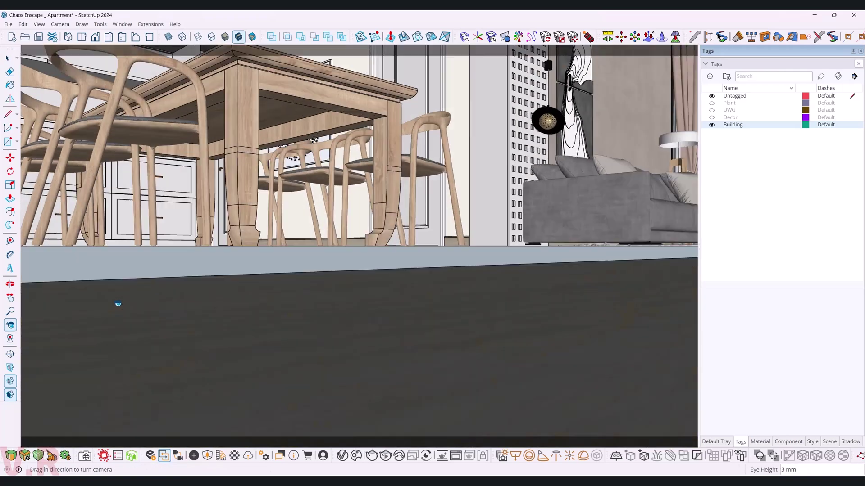
text(00)
key(Return)
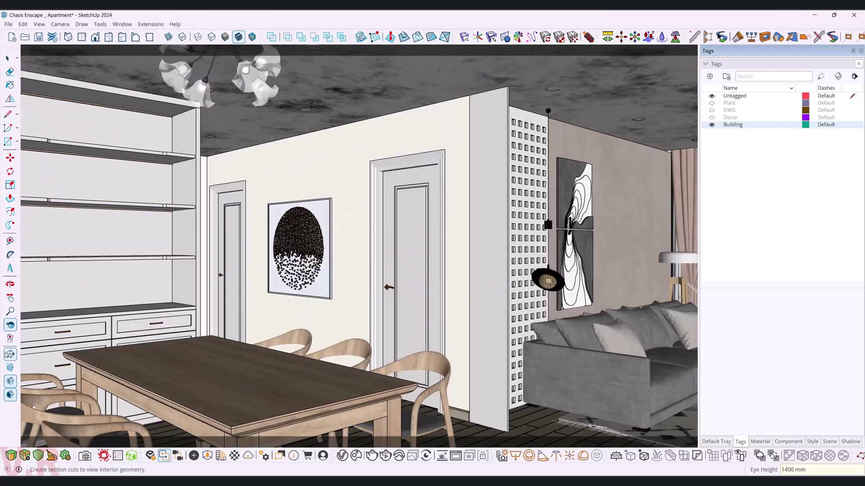
Step: Reframe the view to show more of the living room beside the dining table
click(10, 311)
drag(496, 236, 484, 295)
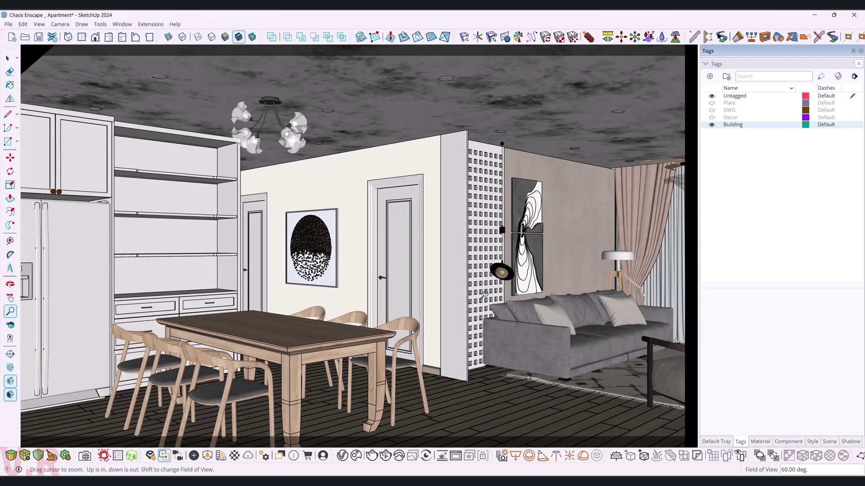
click(10, 297)
drag(464, 366, 486, 368)
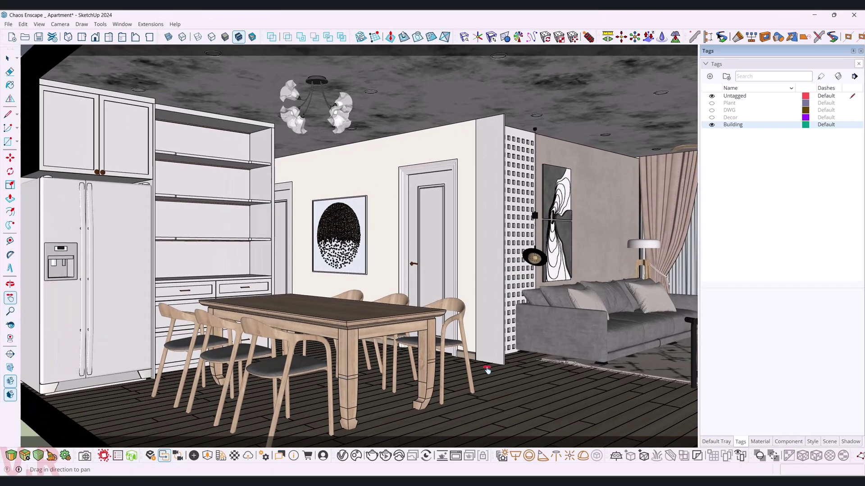
click(10, 325)
drag(474, 279, 568, 275)
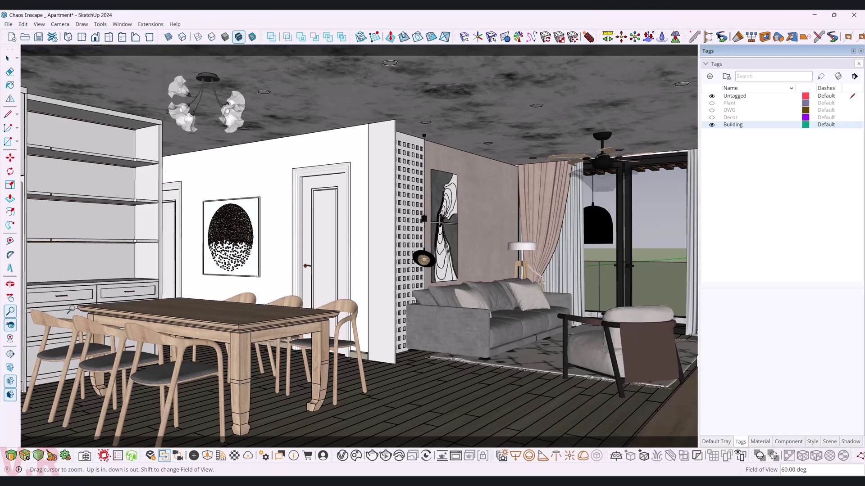
click(10, 311)
drag(385, 252, 382, 261)
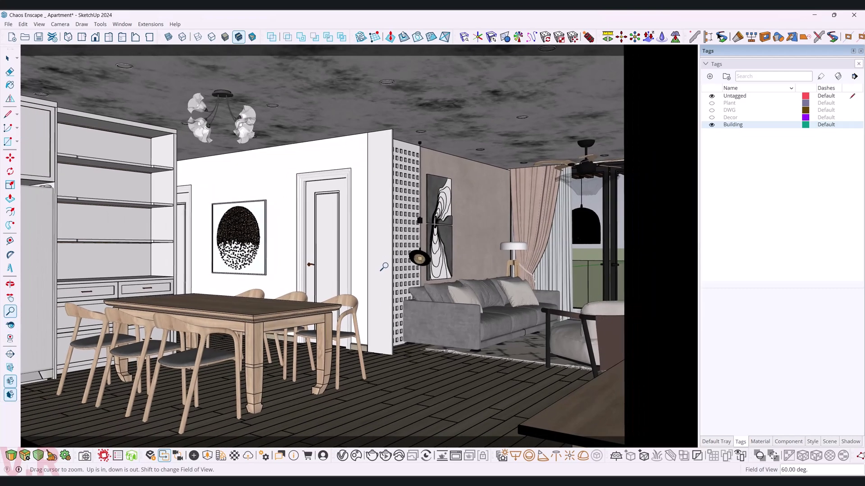
Step: Refine the framing to remove the black band and centre the room
key(h)
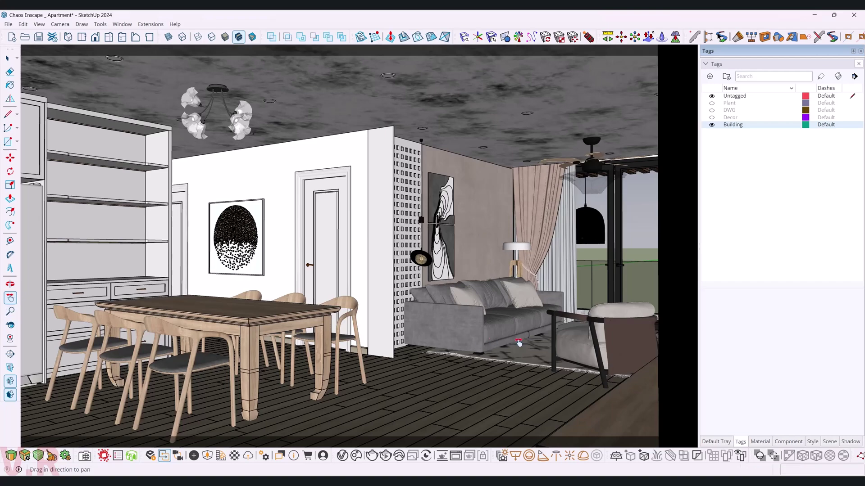
drag(518, 343, 550, 352)
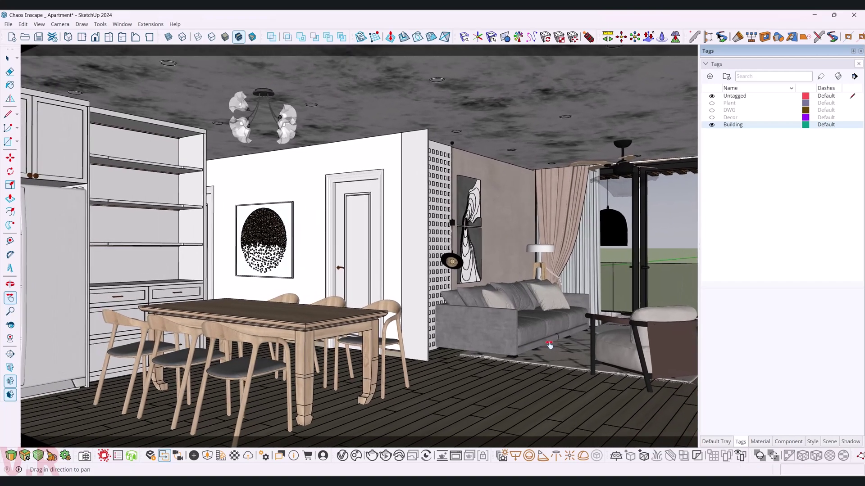
click(10, 326)
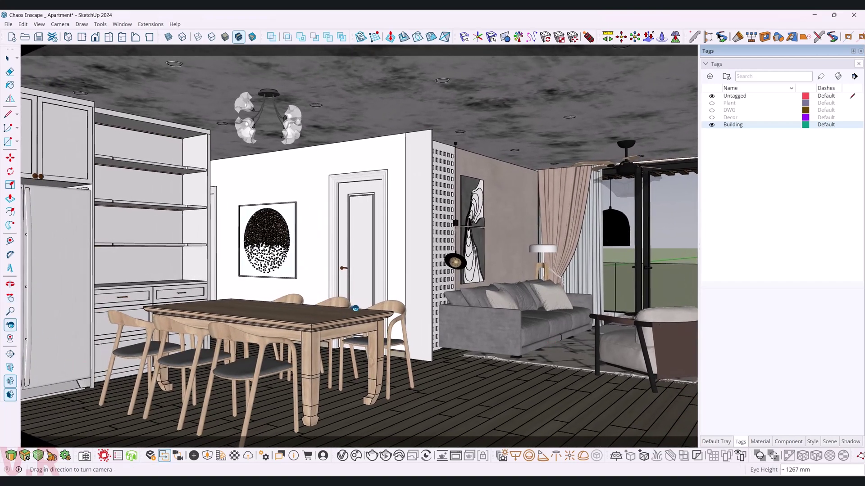
drag(343, 311, 402, 310)
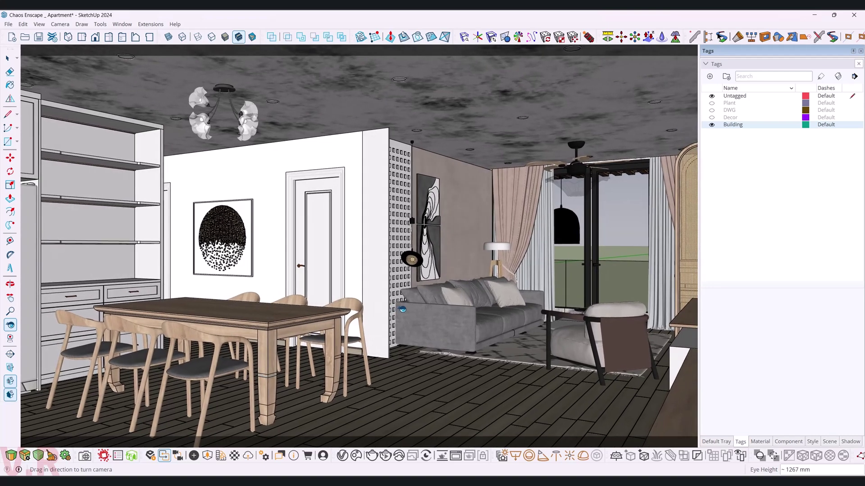
key(z)
drag(317, 296, 369, 261)
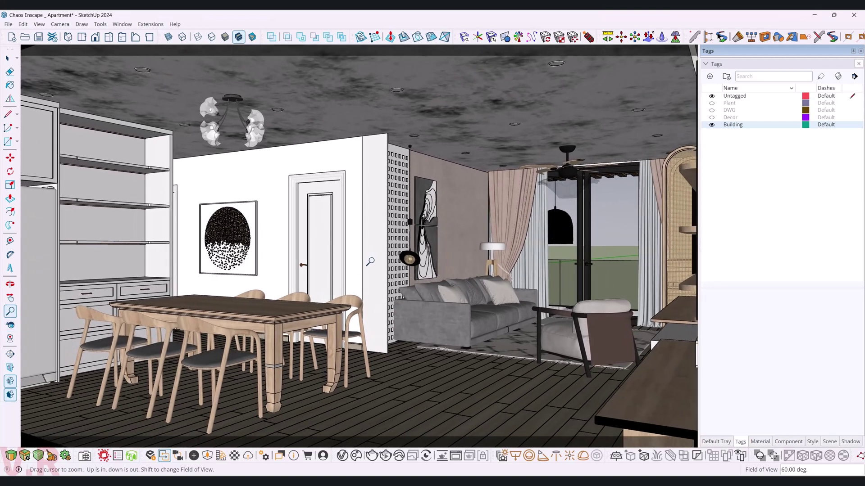
scroll(369, 262, up, 2)
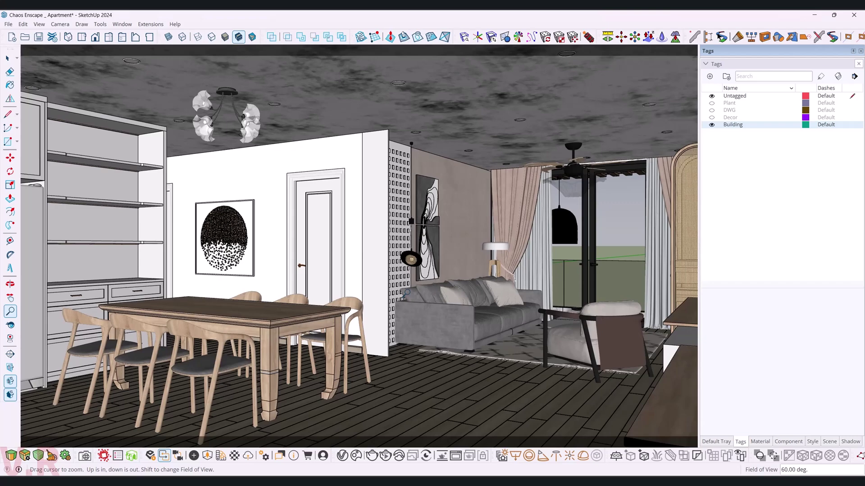
click(10, 325)
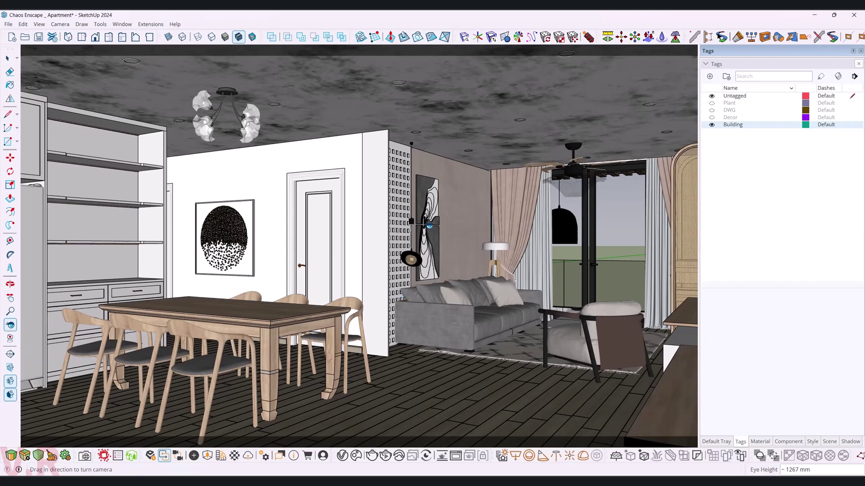
Step: Set the camera eye height to 1300 mm
text(0)
key(Return)
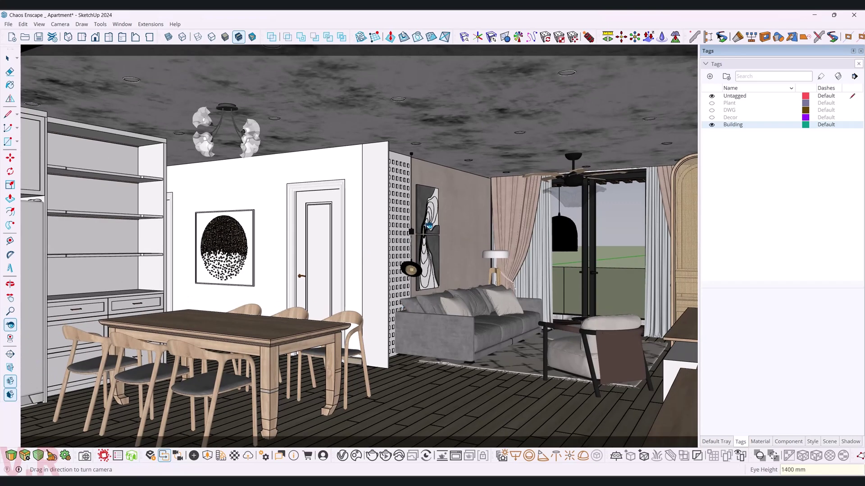
text(50)
key(Return)
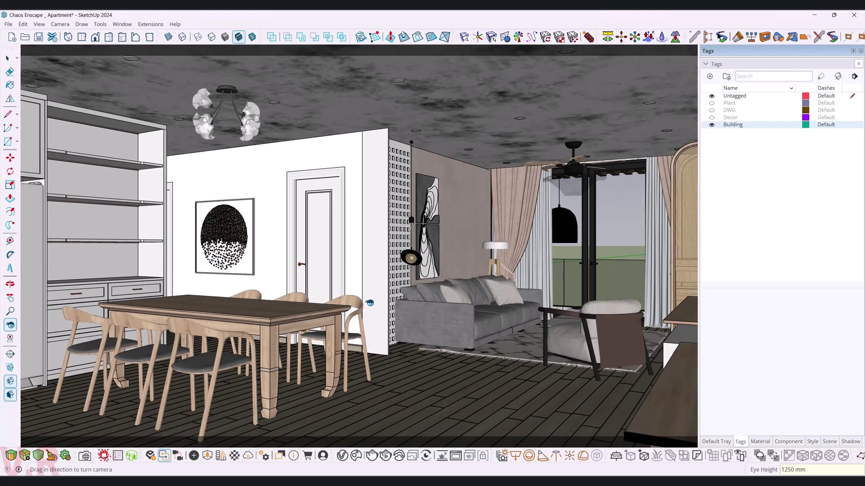
text(1300)
key(Return)
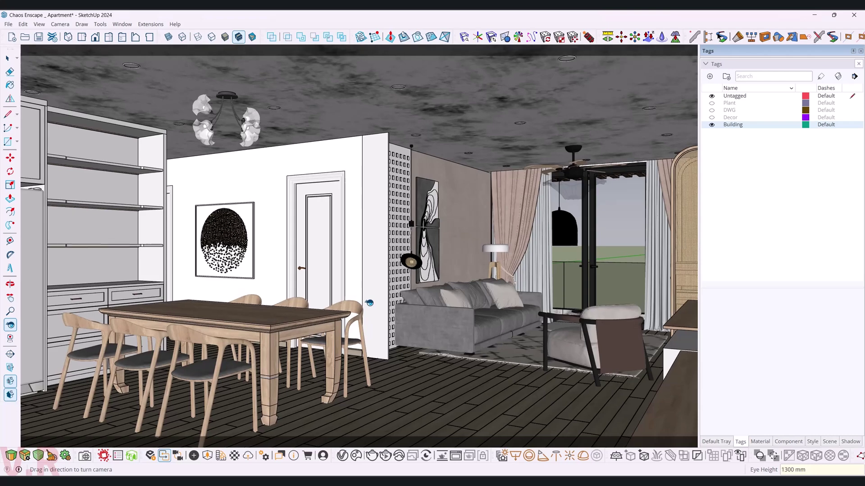
Step: Set a 65° field of view and fine-tune the final framing
click(10, 311)
text(65)
key(Return)
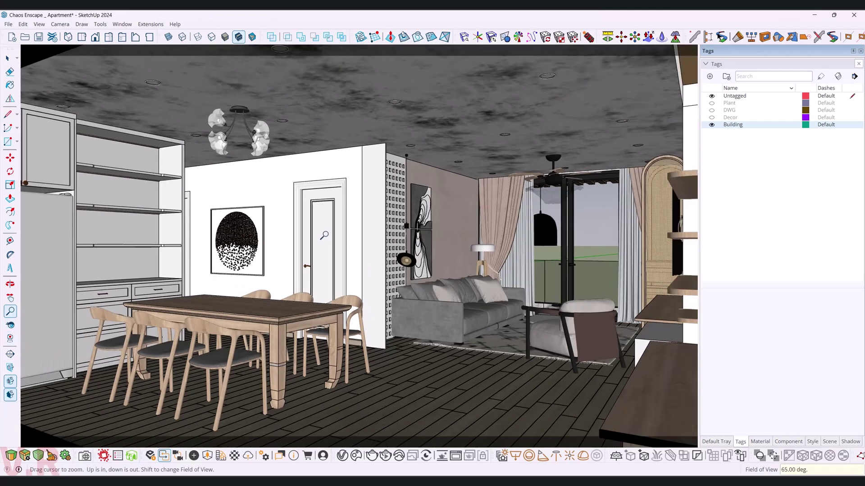
drag(381, 241, 380, 239)
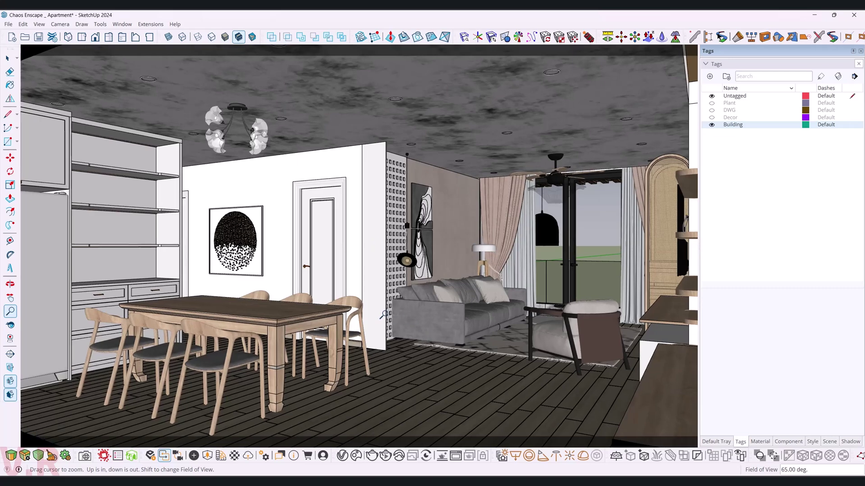
click(9, 325)
drag(425, 263, 431, 261)
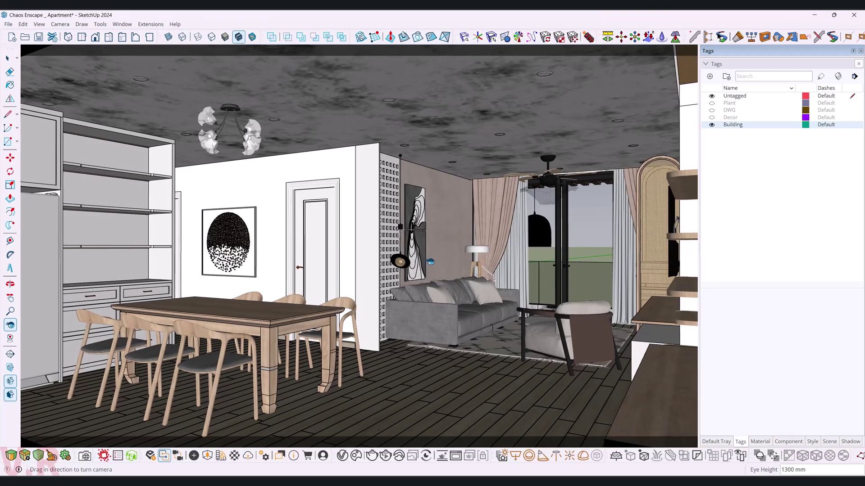
click(39, 24)
mouse_move(56, 185)
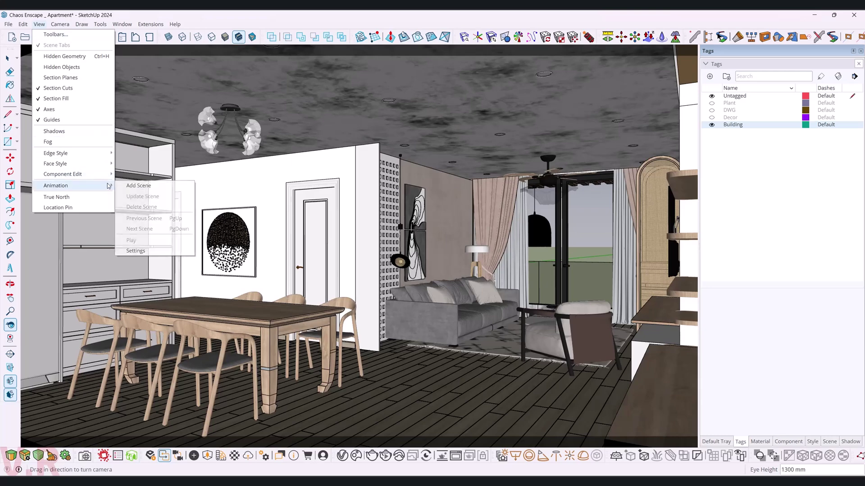
Step: Add a new scene from the current view and rename it RenderCam
click(138, 186)
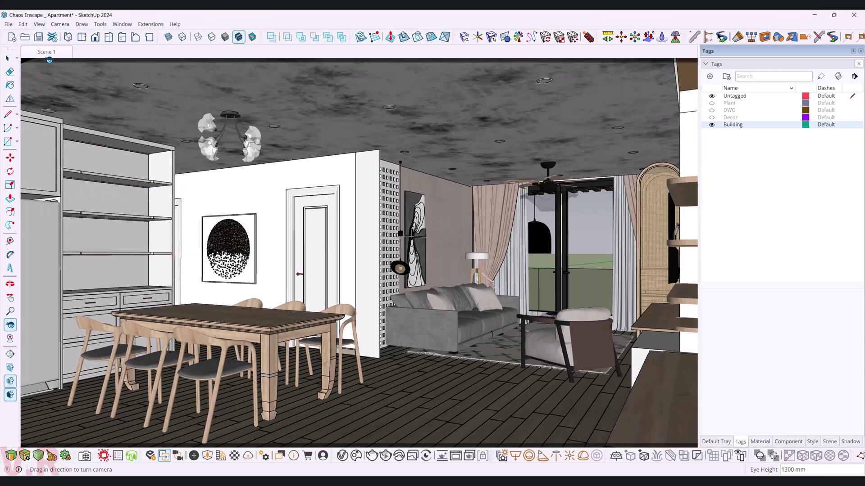
key(space)
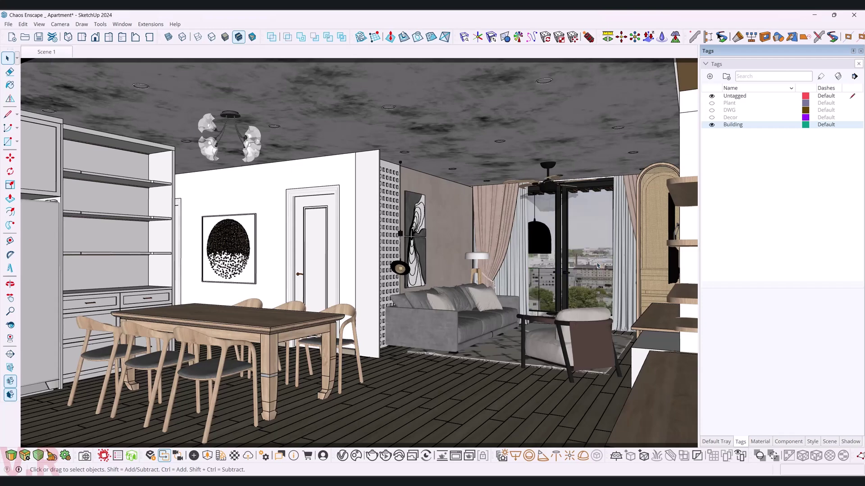
right_click(53, 52)
click(46, 52)
right_click(47, 52)
click(68, 101)
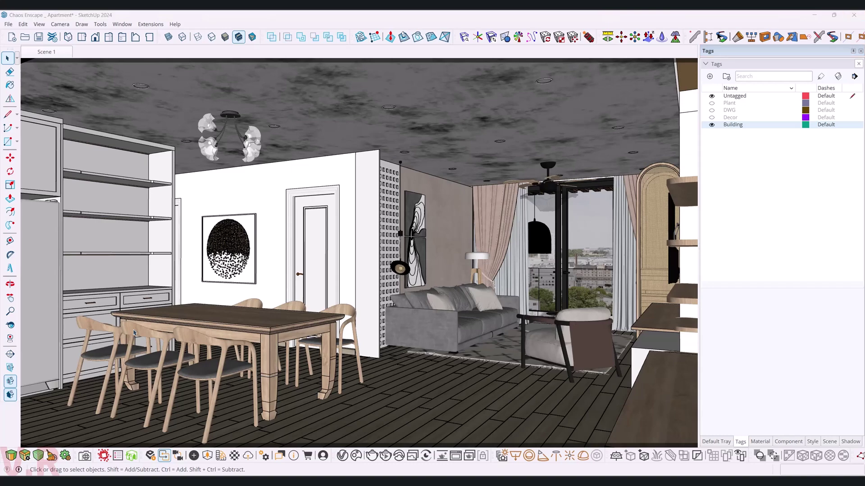
right_click(49, 54)
click(77, 103)
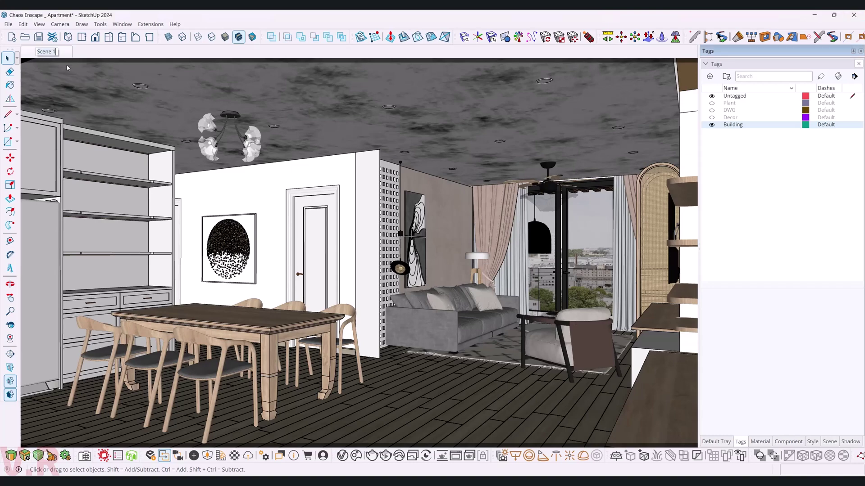
text(Rend)
text(erCam)
key(Return)
Step: Briefly show the Decor tag, undo it, and save the model
click(726, 147)
click(711, 118)
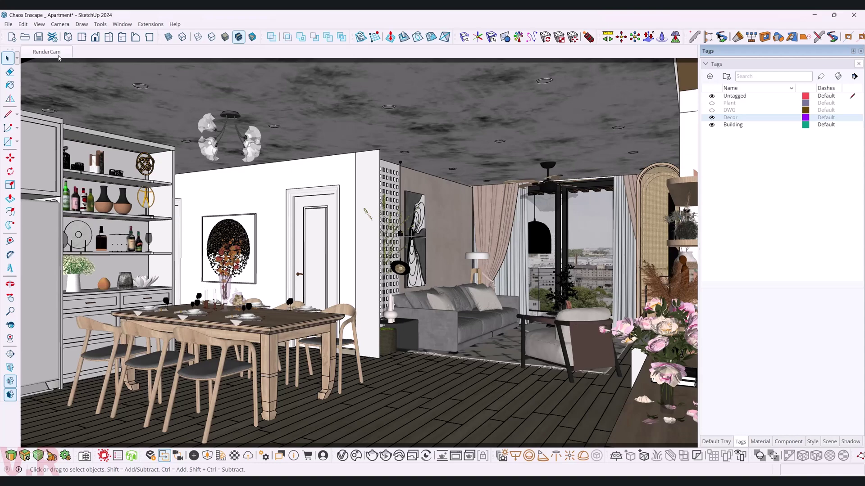
key(ctrl+z)
click(38, 41)
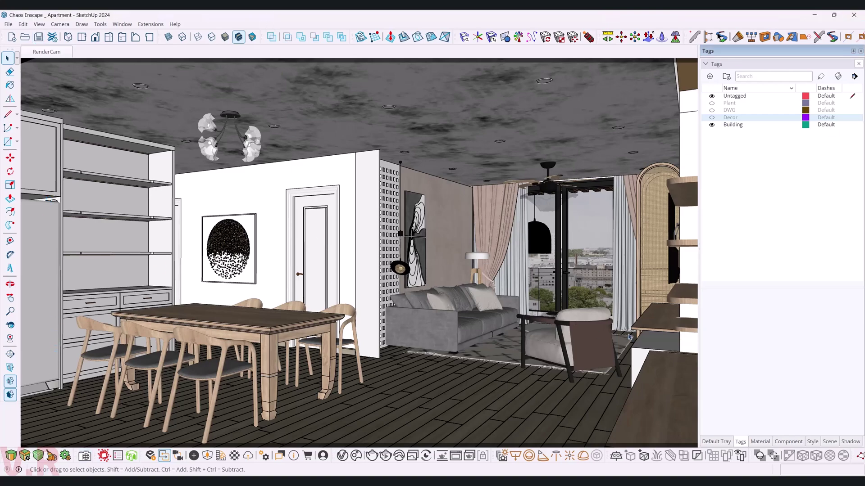
click(52, 456)
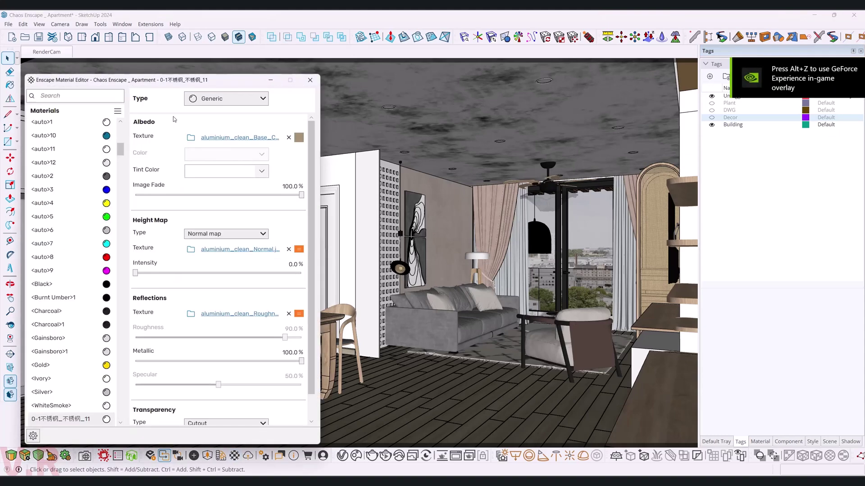
Step: Make the sampled window glass an Enscape Glass material named Glass_Window
click(10, 85)
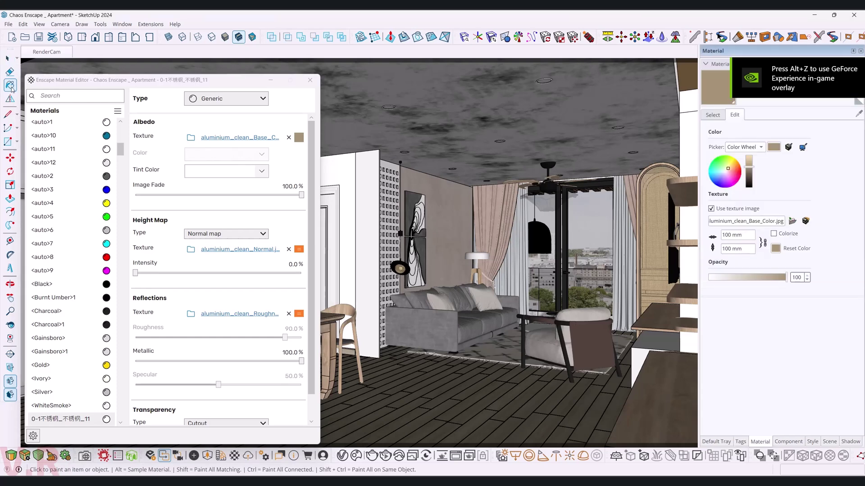
alt+click(592, 227)
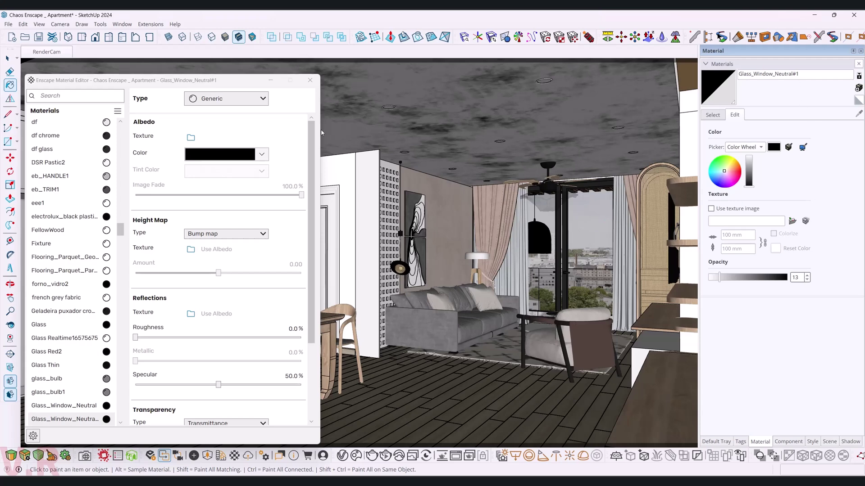
click(263, 99)
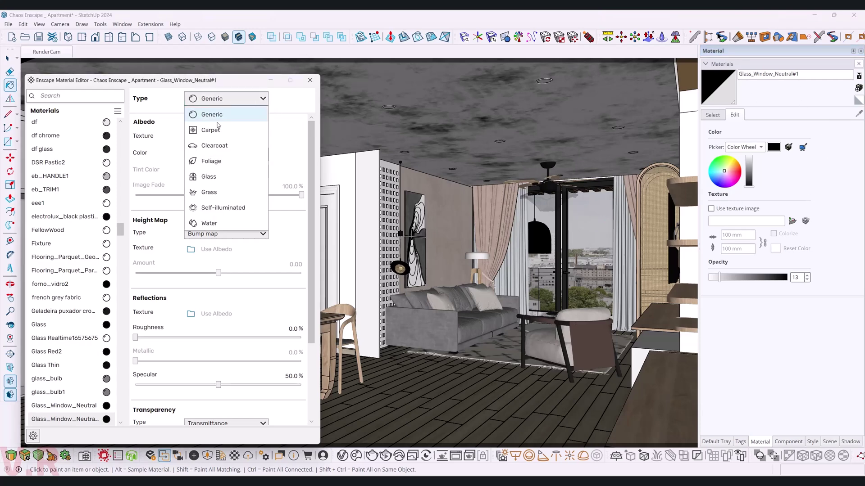
click(224, 179)
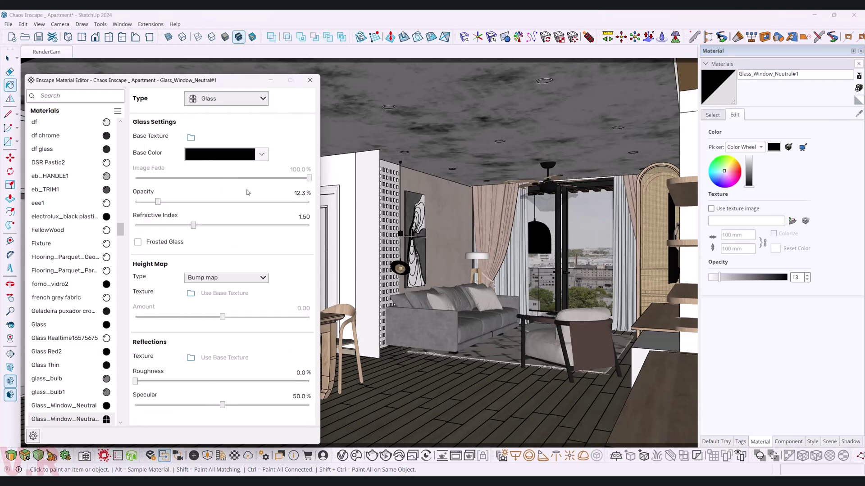
click(771, 75)
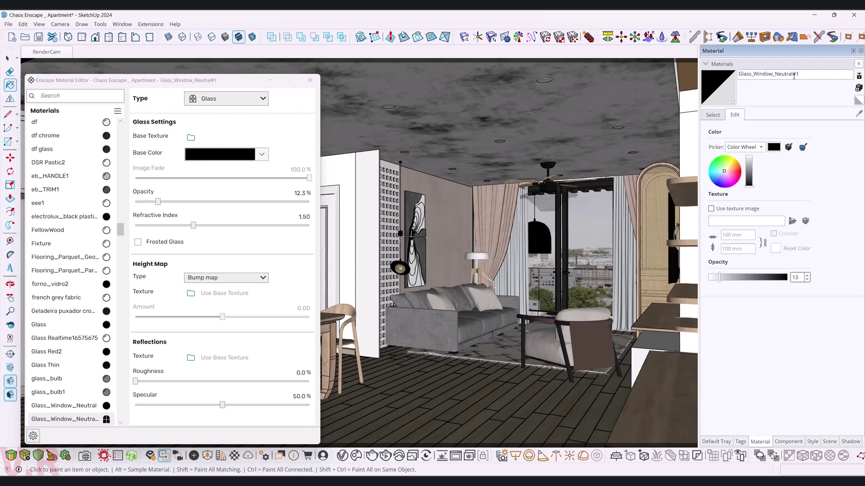
key(Delete)
click(267, 137)
Step: Give the glass 10% opacity and a new base colour, then close the editor
click(297, 193)
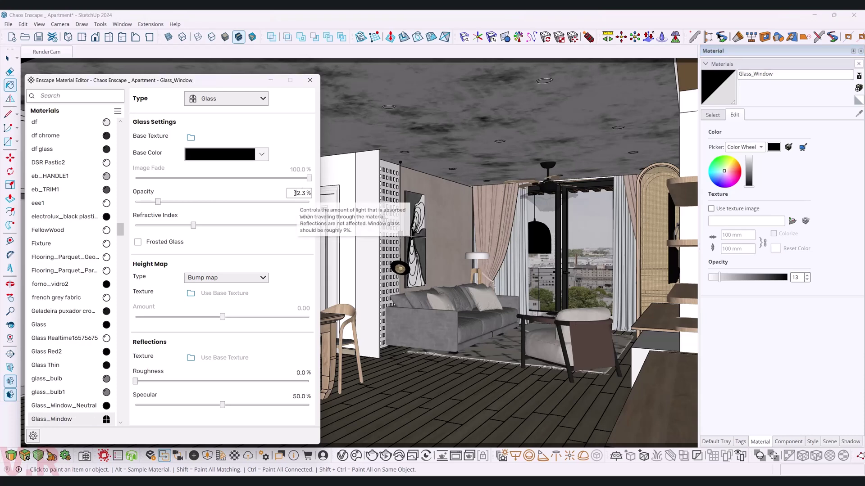
double_click(296, 195)
text(10)
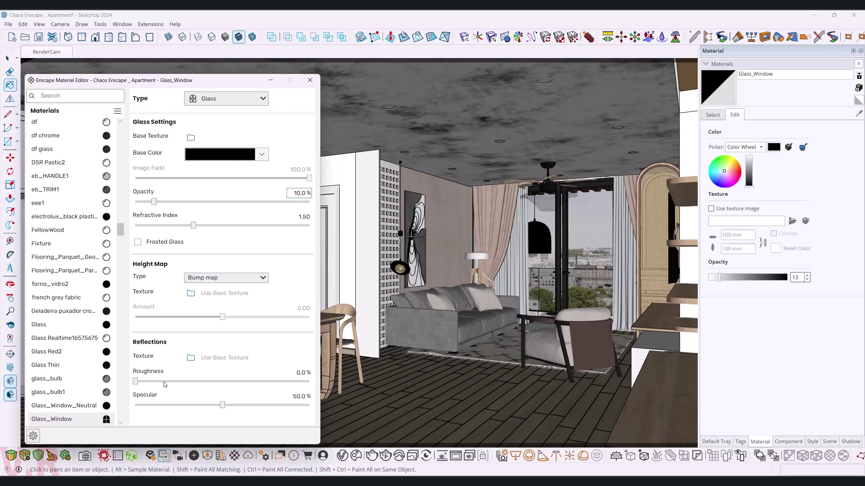
click(256, 154)
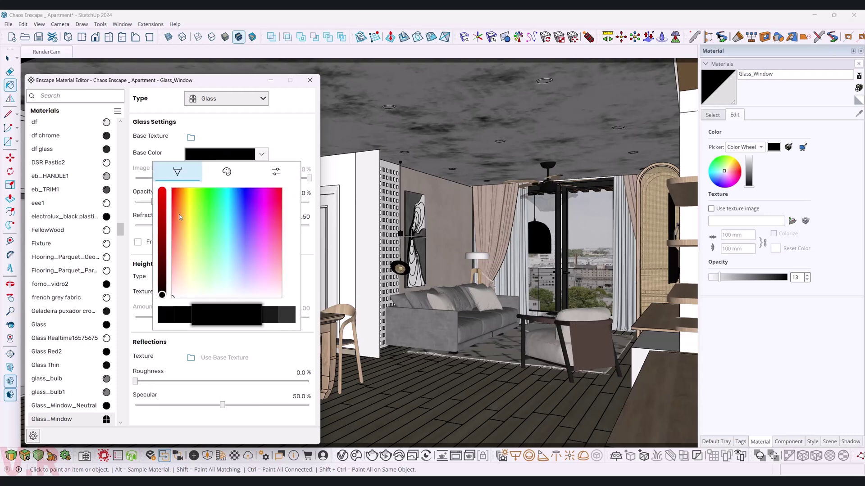
click(163, 194)
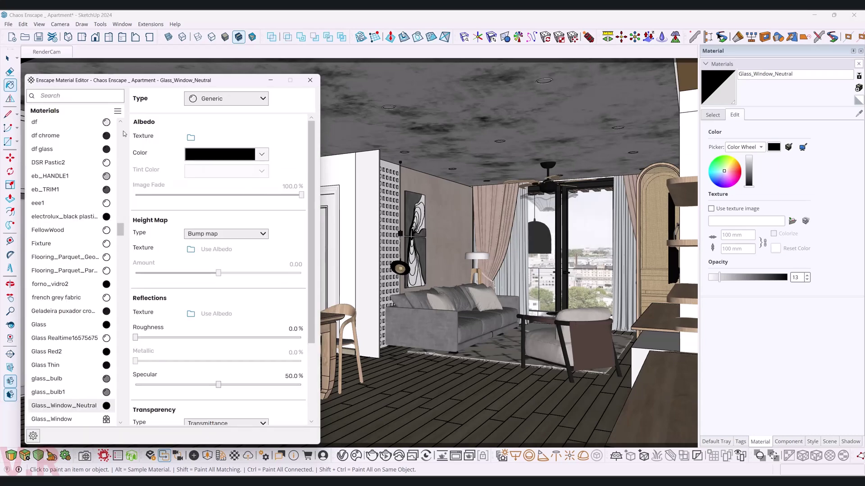
key(space)
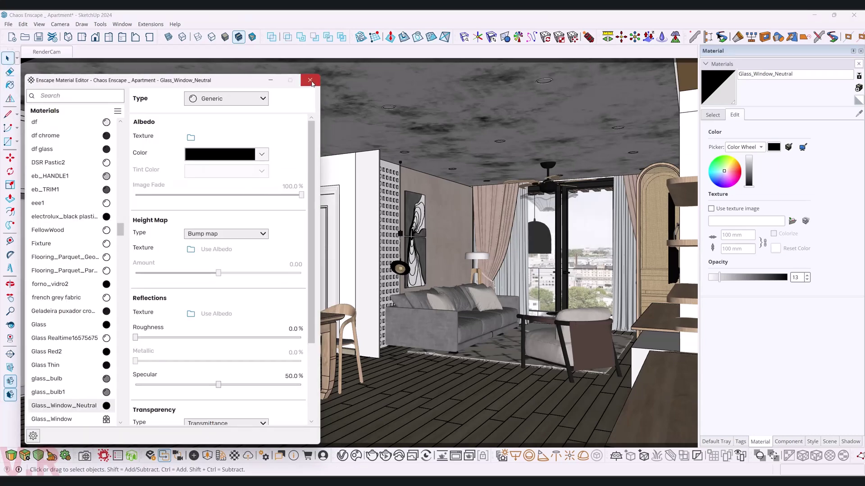
click(310, 81)
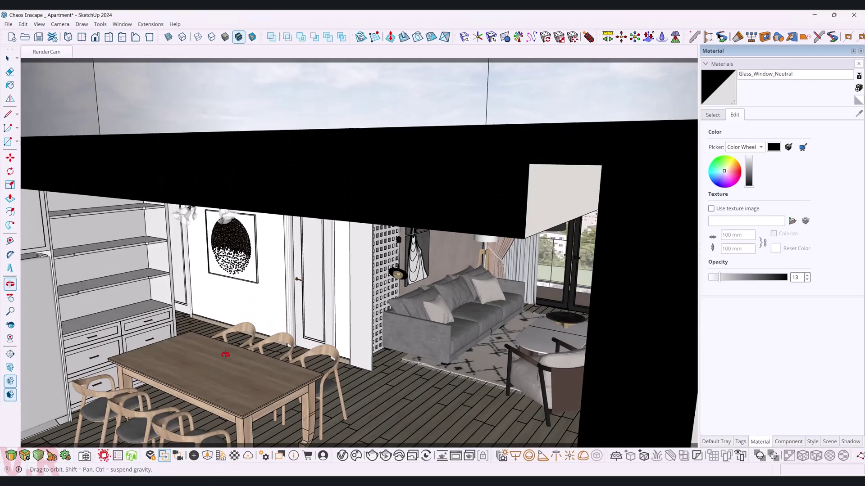
Step: Turn off the section cut and orbit to a high view over the apartment
middle_drag(232, 336, 74, 284)
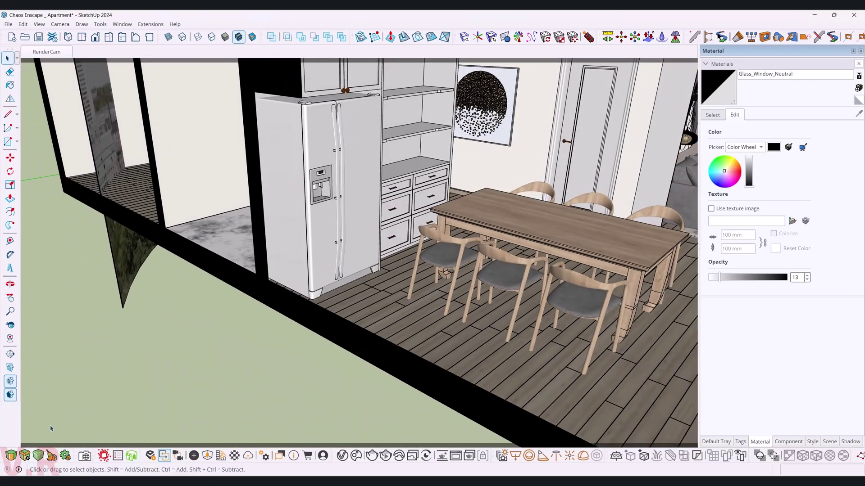
click(11, 383)
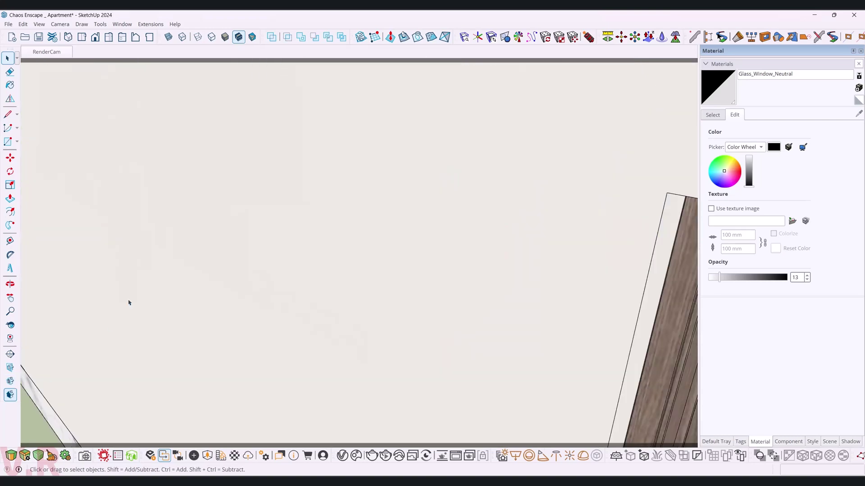
mouse_move(129, 301)
middle_down()
mouse_move(228, 378)
mouse_move(509, 140)
mouse_move(291, 334)
mouse_move(237, 366)
mouse_move(201, 197)
mouse_move(257, 339)
mouse_move(265, 284)
mouse_move(284, 330)
mouse_move(434, 372)
mouse_move(247, 364)
mouse_move(131, 415)
middle_up()
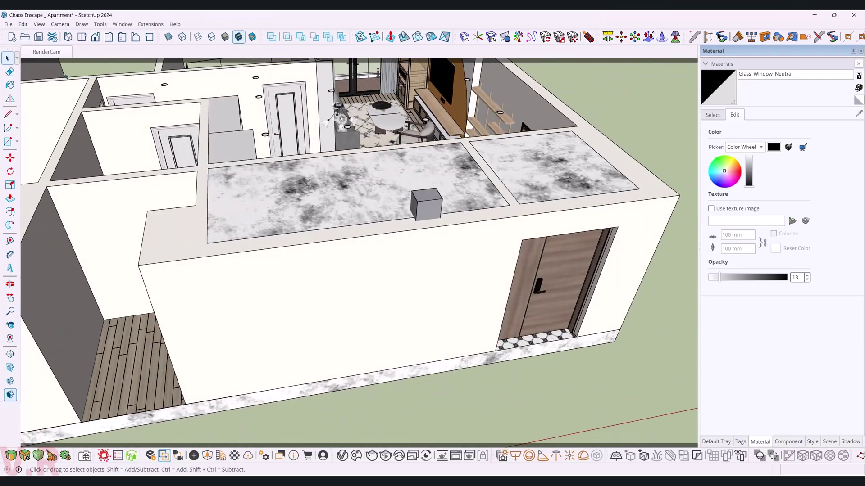
mouse_move(66, 77)
middle_down()
mouse_move(469, 309)
mouse_move(469, 328)
mouse_move(337, 239)
mouse_move(205, 180)
middle_up()
Step: Sample the glass materials and open the door component to check its pane uses Glass_Window
key(b)
alt+click(379, 332)
scroll(199, 120, up, 2)
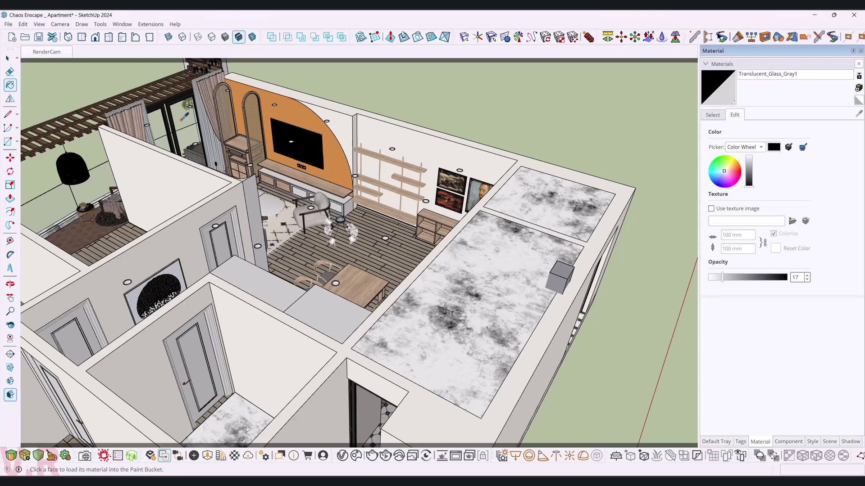
alt+click(184, 116)
middle_drag(366, 358, 442, 315)
key(space)
click(442, 315)
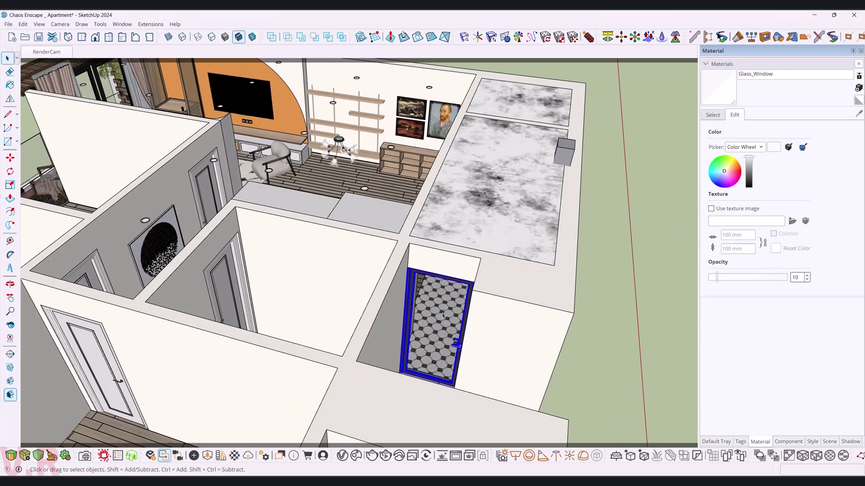
double_click(442, 315)
click(443, 315)
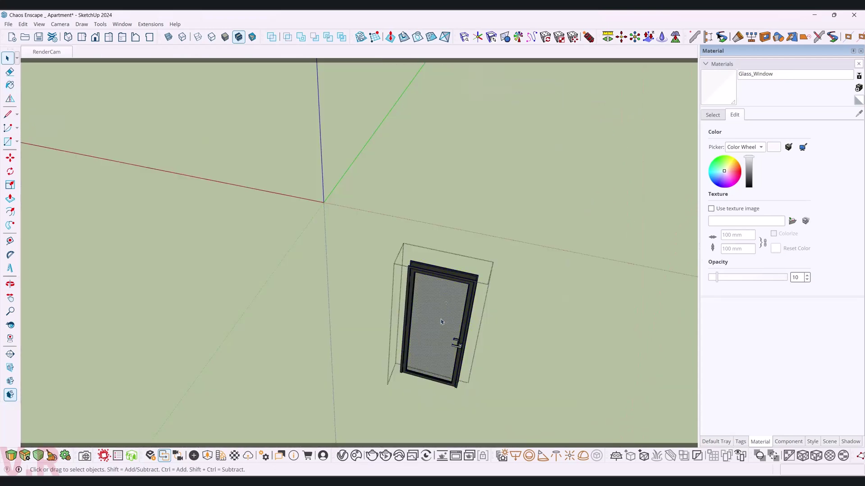
Step: Inspect the door from several angles, then exit it to view the apartment and backdrop
middle_drag(435, 333, 405, 324)
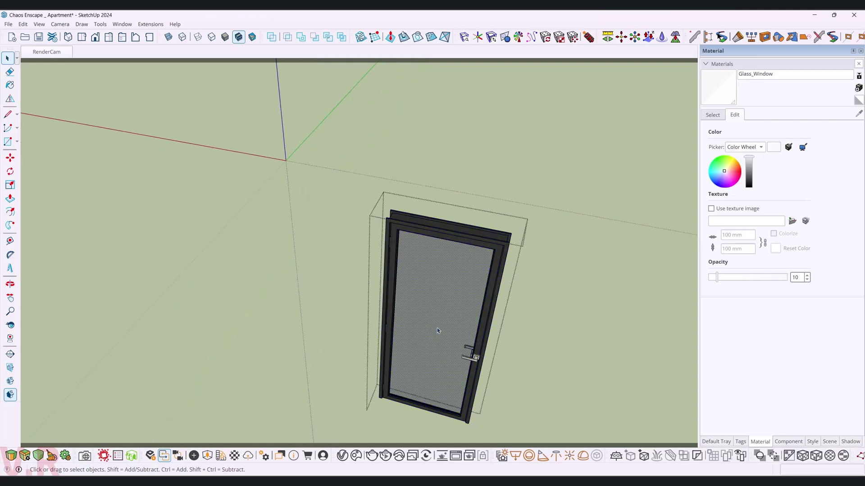
mouse_move(315, 315)
middle_down()
mouse_move(114, 299)
mouse_move(459, 271)
middle_up()
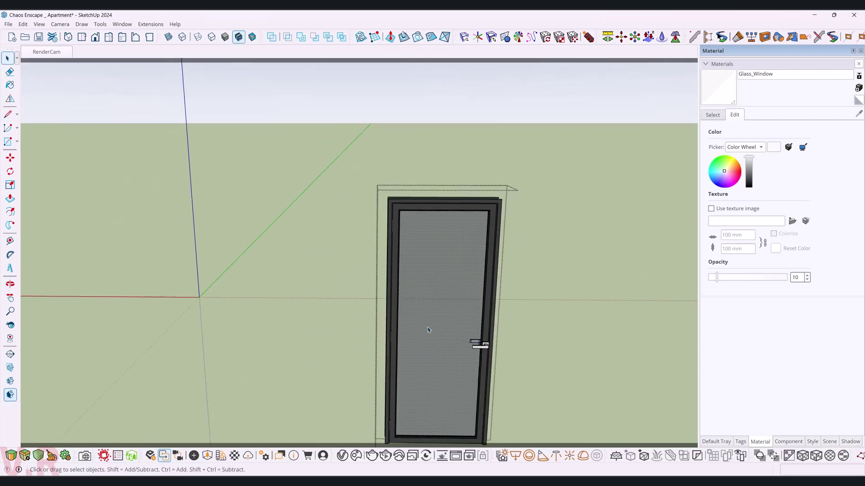
mouse_move(450, 266)
middle_down()
mouse_move(425, 341)
mouse_move(385, 361)
middle_up()
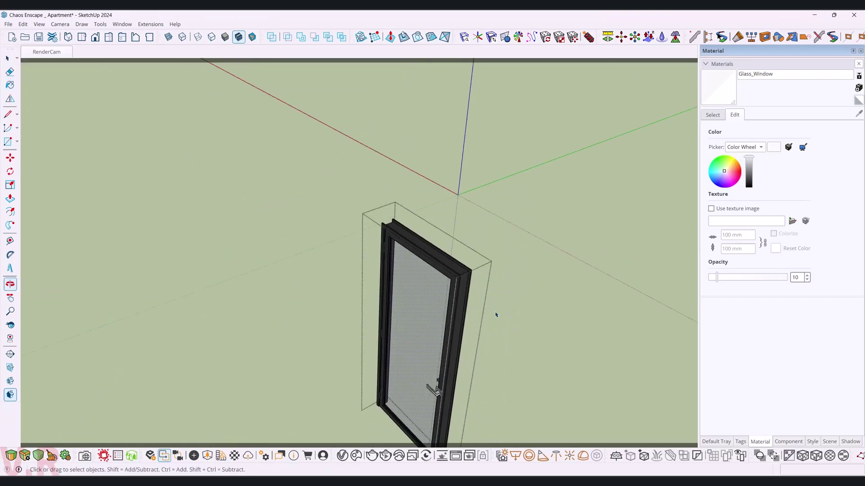
key(Escape)
mouse_move(383, 56)
middle_down()
mouse_move(458, 253)
mouse_move(178, 272)
mouse_move(366, 226)
mouse_move(112, 139)
mouse_move(248, 255)
middle_up()
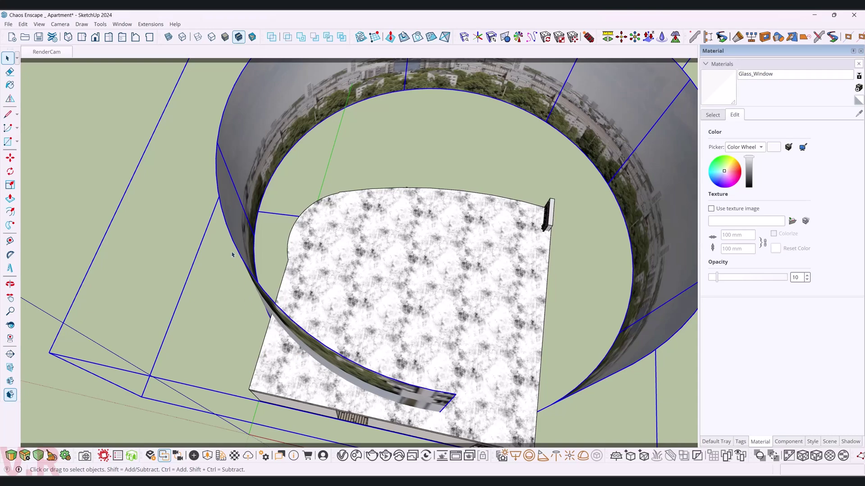
Step: Isolate the panorama backdrop and delete its right-end segment
key(ctrl+z)
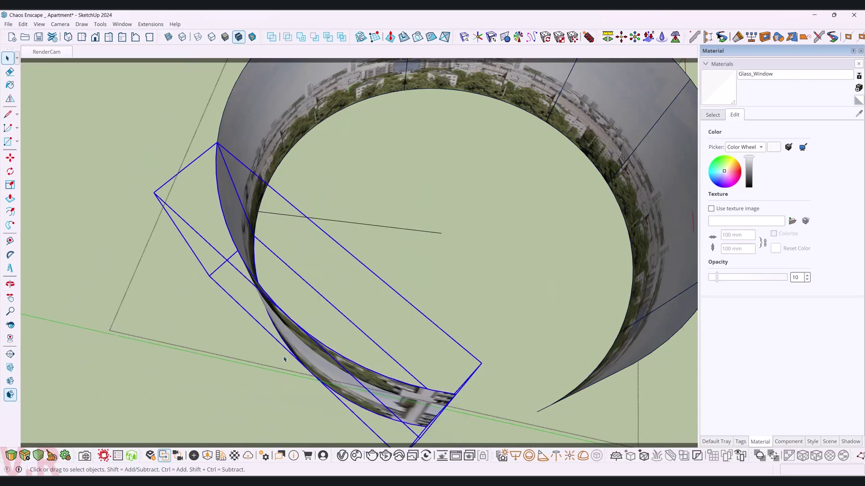
mouse_move(234, 270)
middle_down()
mouse_move(222, 300)
mouse_move(251, 251)
mouse_move(416, 347)
middle_up()
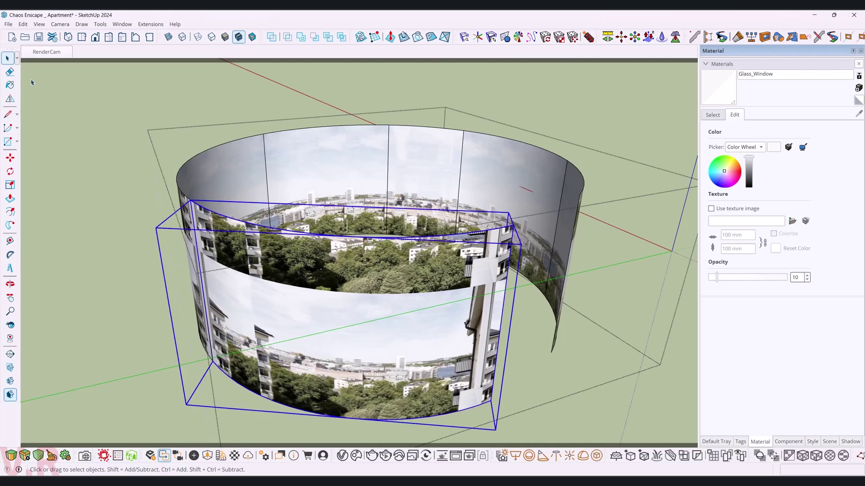
mouse_move(32, 82)
middle_down()
mouse_move(217, 154)
mouse_move(378, 257)
mouse_move(695, 270)
mouse_move(290, 222)
mouse_move(471, 376)
mouse_move(303, 339)
mouse_move(253, 187)
middle_up()
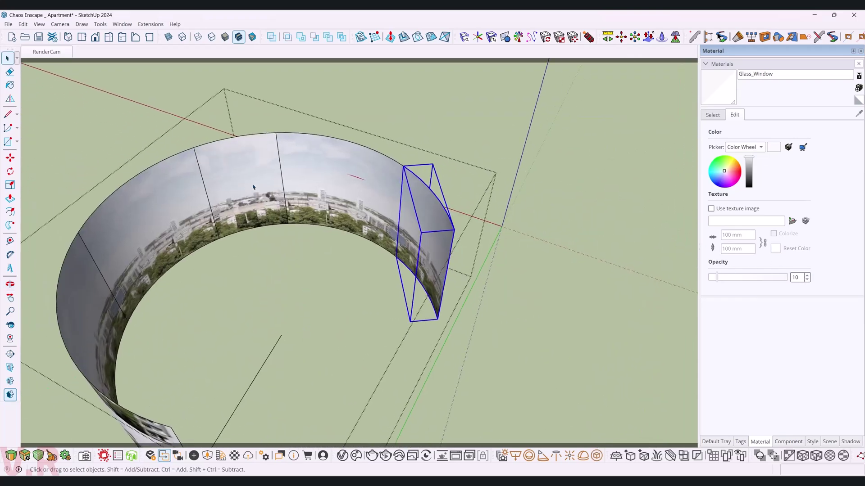
click(253, 186)
click(440, 237)
key(Delete)
Step: Explode all remaining backdrop segments into loose geometry
click(289, 185)
click(194, 202)
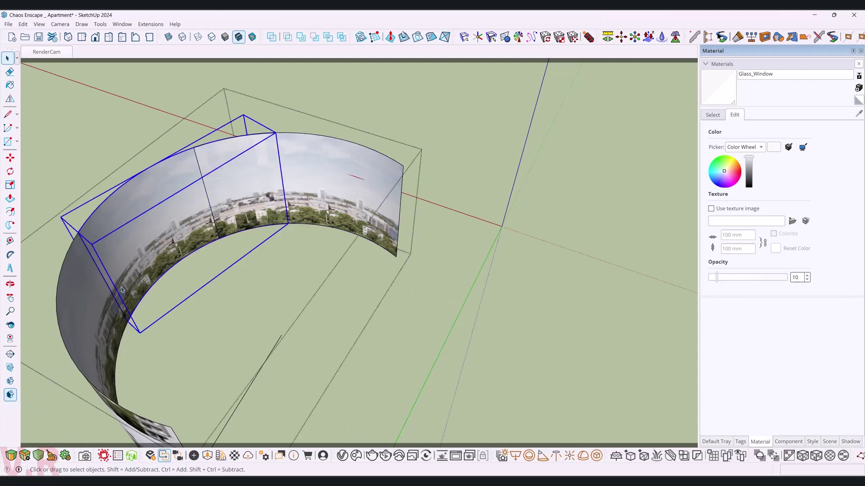
click(113, 293)
middle_drag(221, 220, 435, 125)
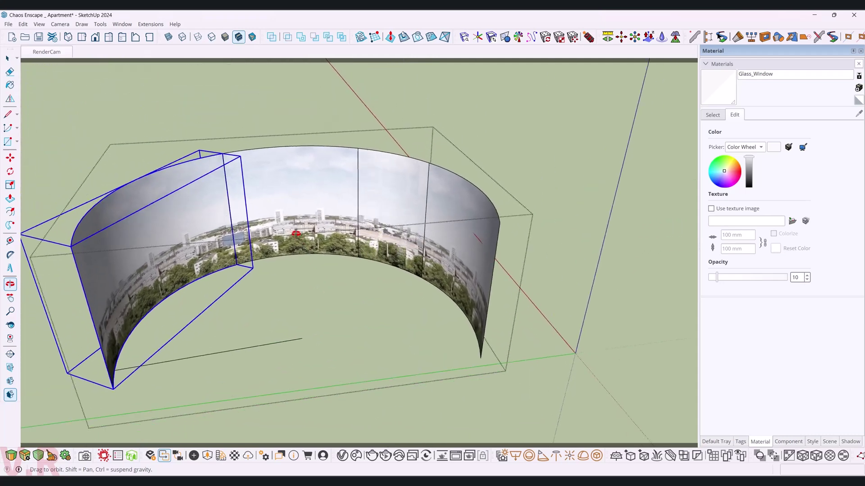
key(ctrl+a)
right_click(300, 210)
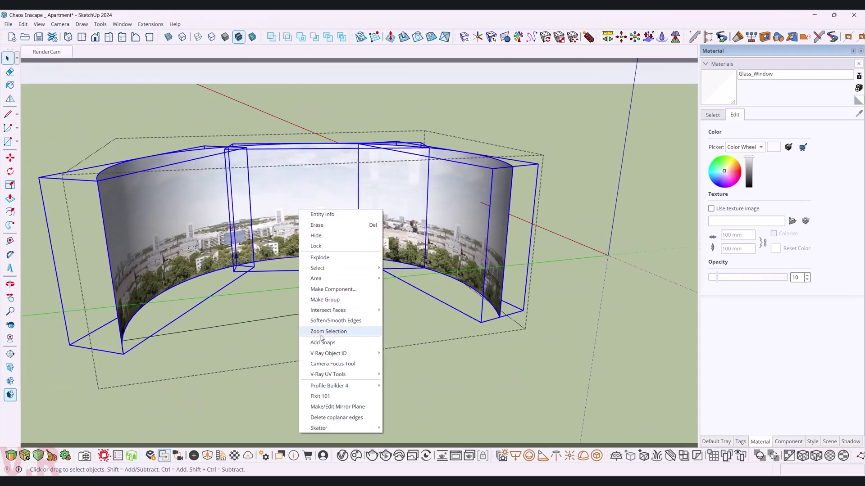
click(323, 261)
Step: Soften the vertical seams between the backdrop panels and close the group
click(334, 189)
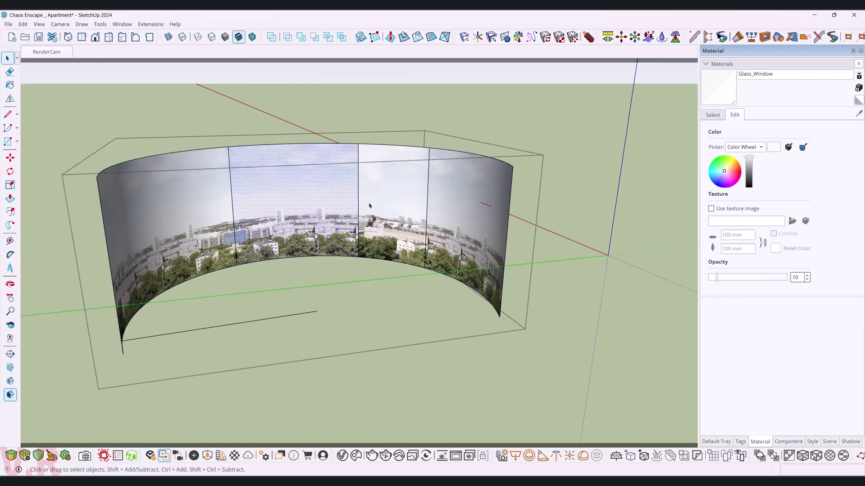
key(e)
ctrl+drag(227, 198, 432, 219)
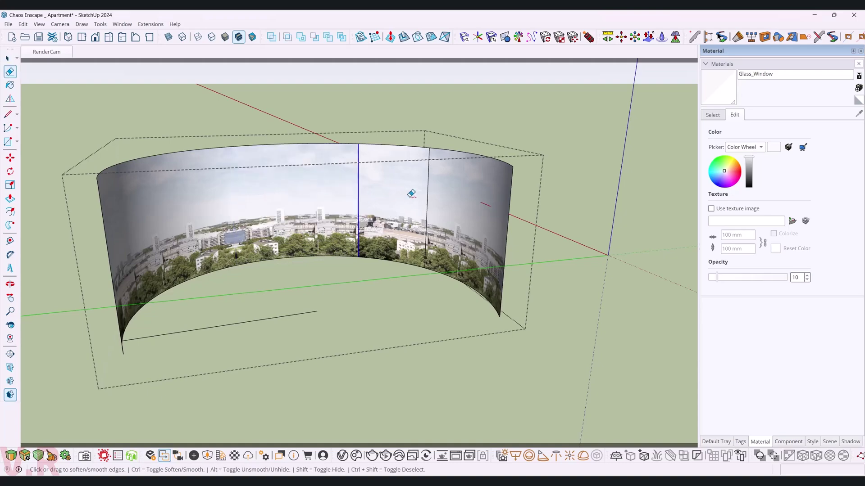
middle_drag(432, 219, 354, 280)
key(space)
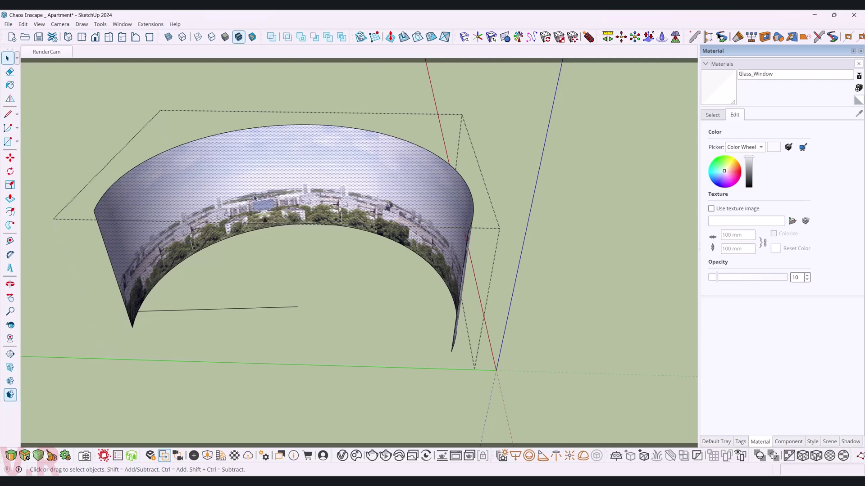
key(Escape)
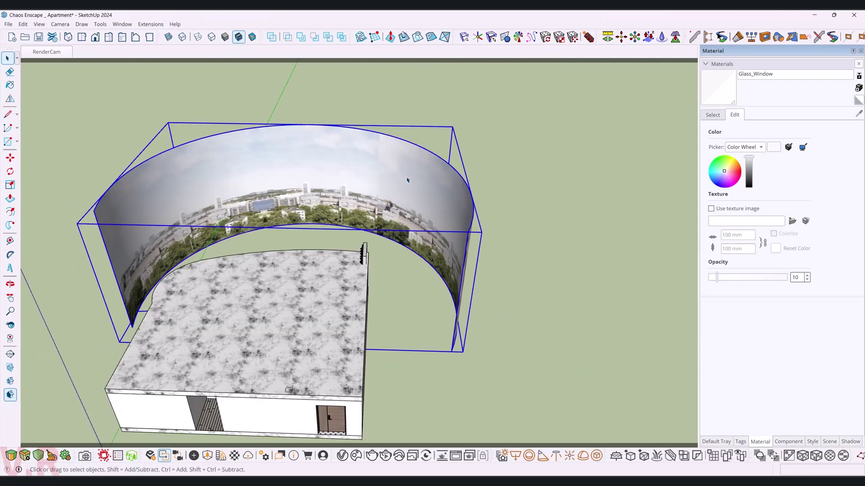
Step: Run FixIt 101 on the backdrop group and return to the RenderCam scene
right_click(405, 180)
click(395, 400)
click(457, 285)
mouse_move(456, 289)
middle_down()
mouse_move(405, 310)
mouse_move(271, 293)
mouse_move(213, 266)
mouse_move(664, 297)
middle_up()
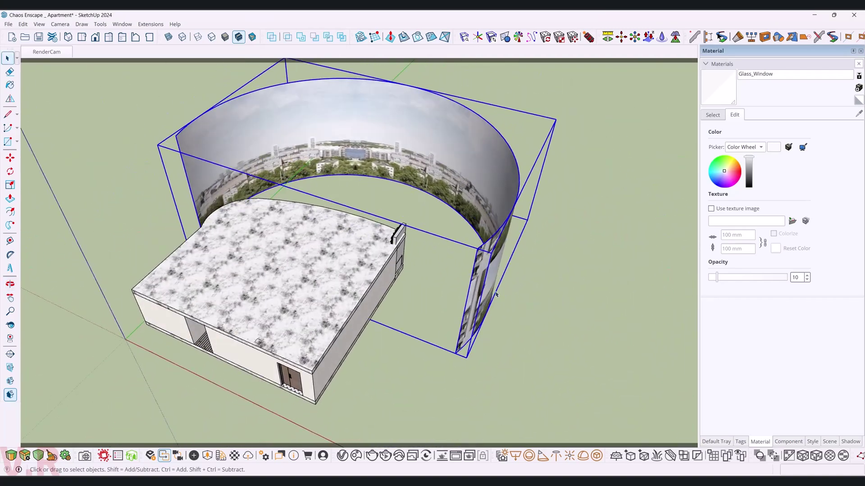
click(47, 52)
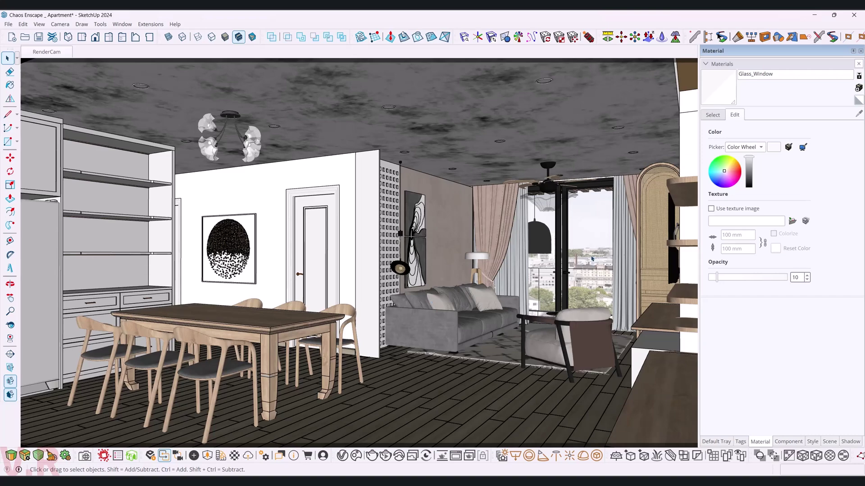
Step: Move the panorama backdrop about 1034 mm along the blue axis
key(m)
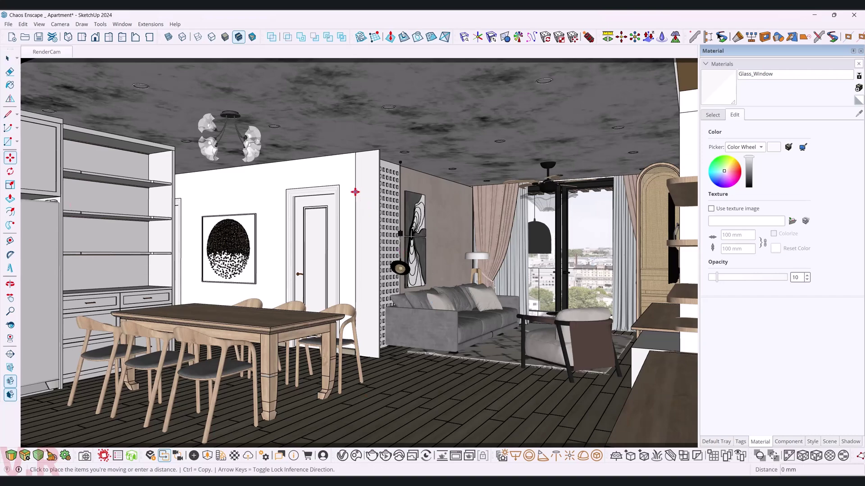
click(355, 192)
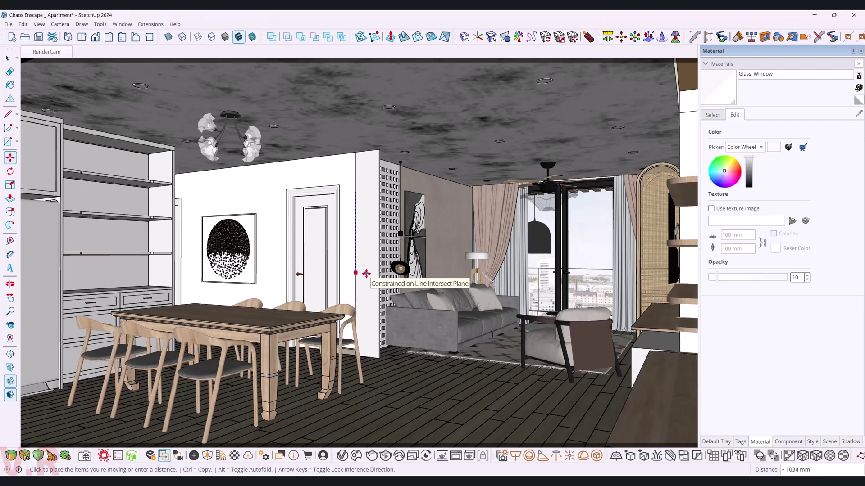
click(365, 273)
key(space)
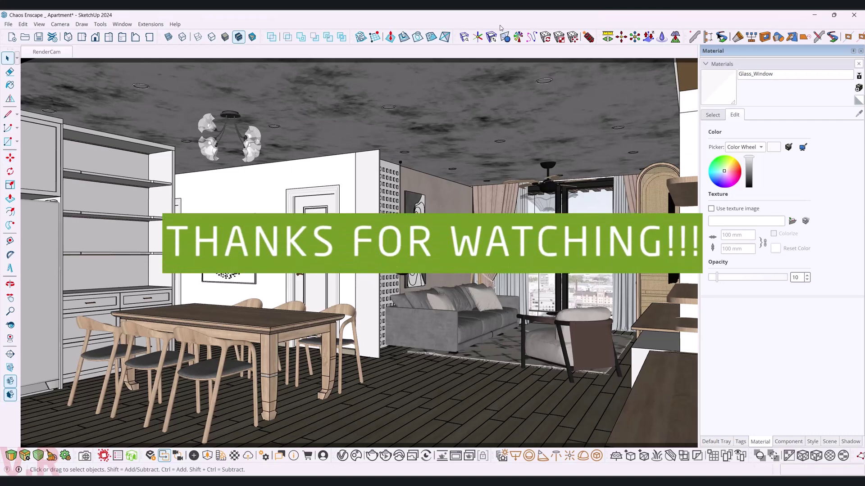